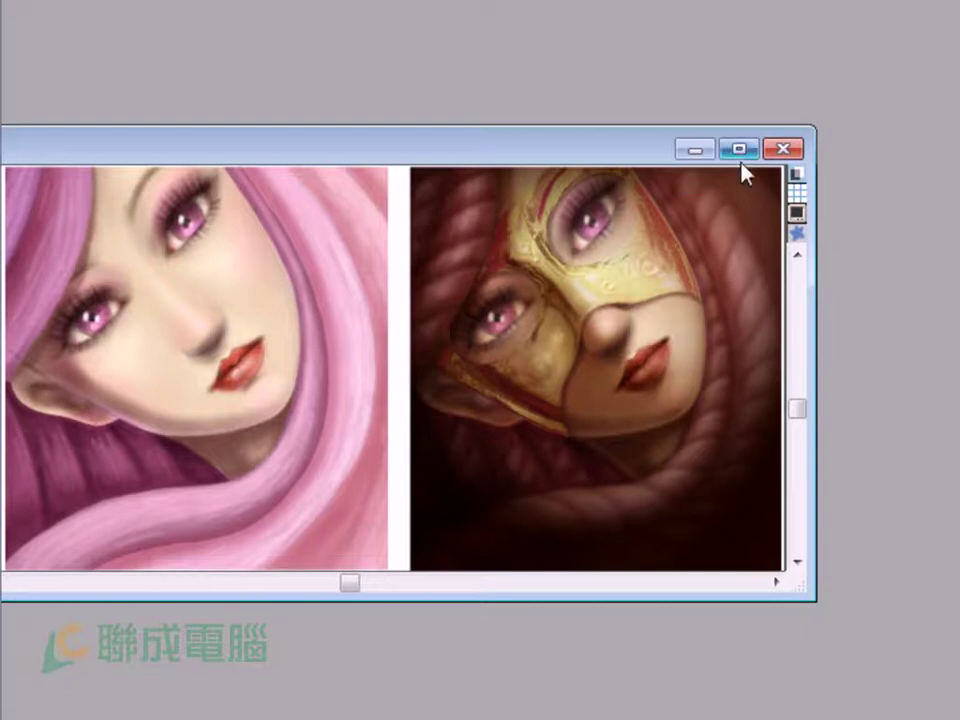
Step: Enlarge the image window to show the sketch beside the finished painted portraits
{"action": "left_click", "coordinate": [741, 152]}
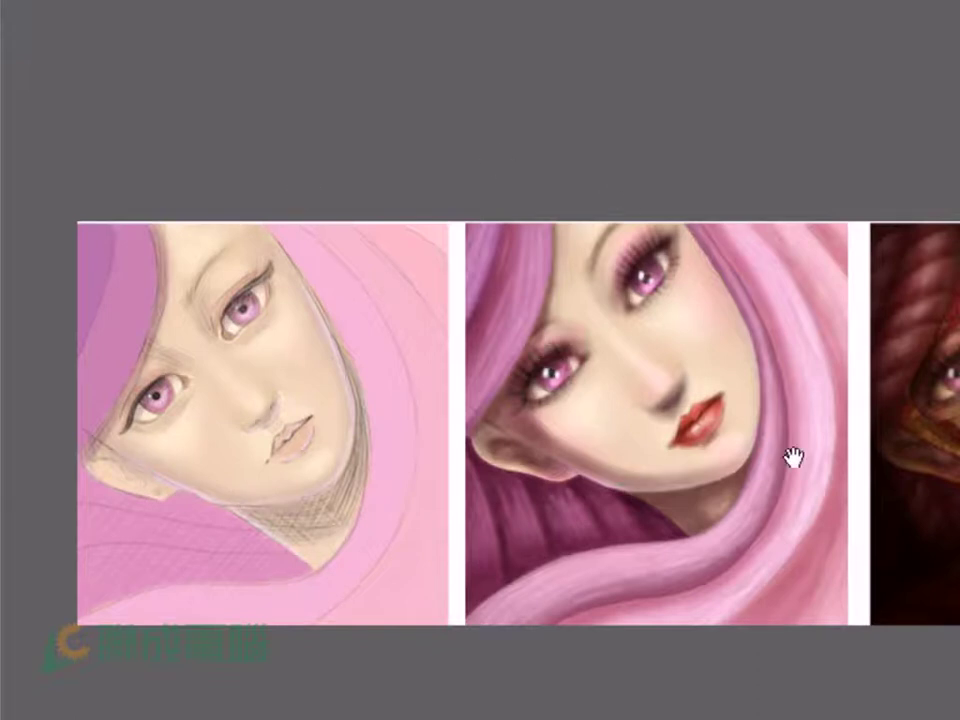
Step: Pan across the sketch and the finished portraits, including the gold-masked one, to compare them
{"action": "left_click_drag", "start_coordinate": [789, 454], "coordinate": [429, 461]}
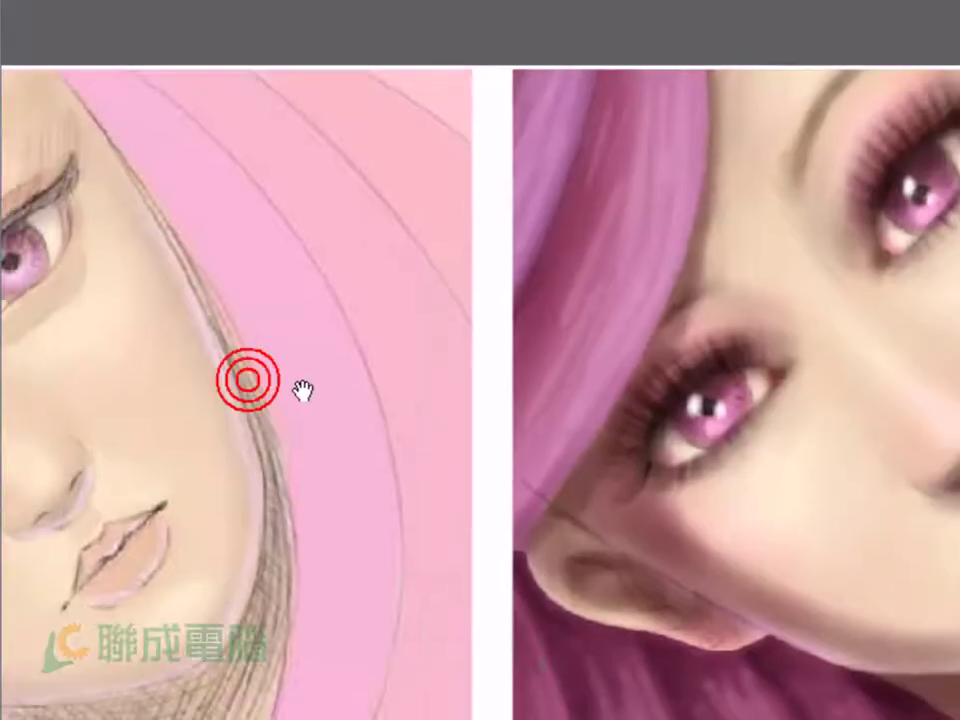
{"action": "left_click_drag", "start_coordinate": [302, 390], "coordinate": [778, 306]}
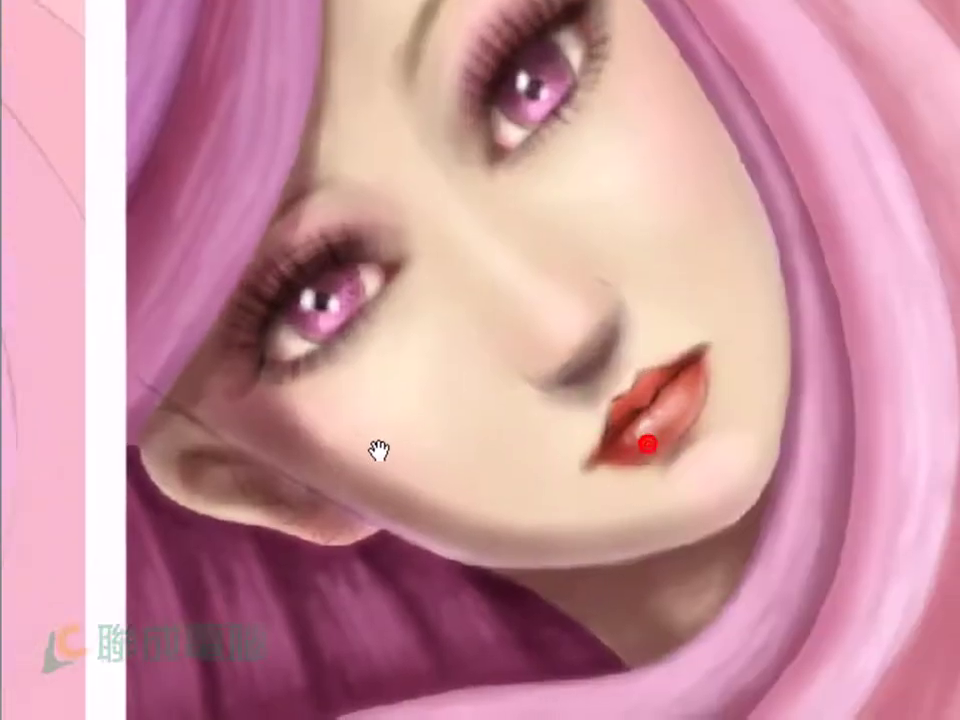
{"action": "left_click_drag", "start_coordinate": [379, 451], "coordinate": [350, 455]}
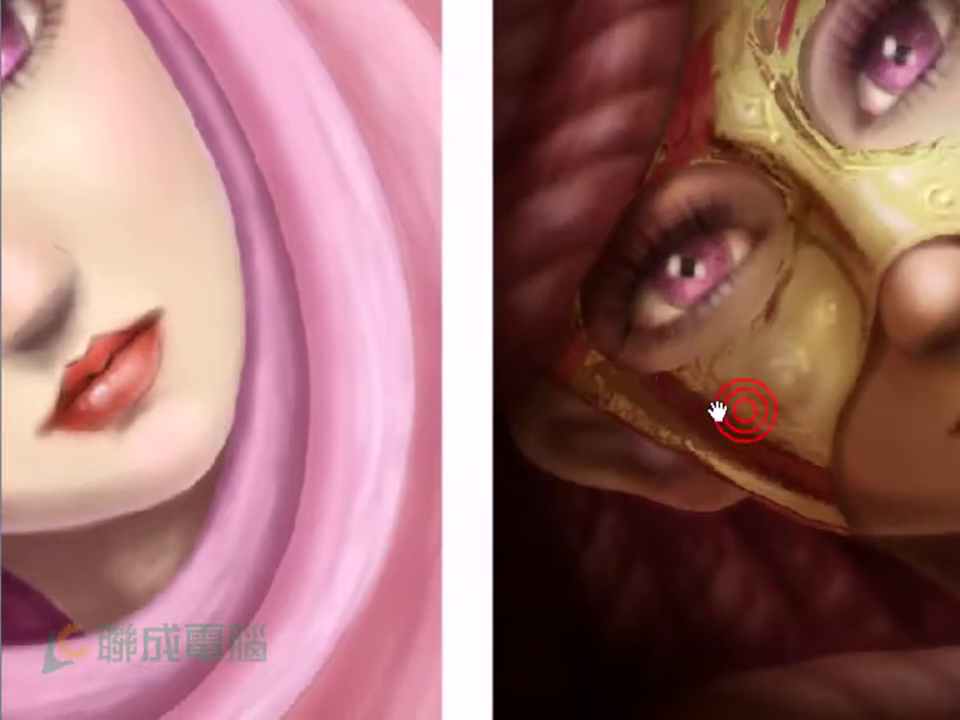
{"action": "mouse_move", "coordinate": [722, 407]}
{"action": "left_mouse_down"}
{"action": "mouse_move", "coordinate": [296, 504]}
{"action": "mouse_move", "coordinate": [317, 517]}
{"action": "left_mouse_up"}
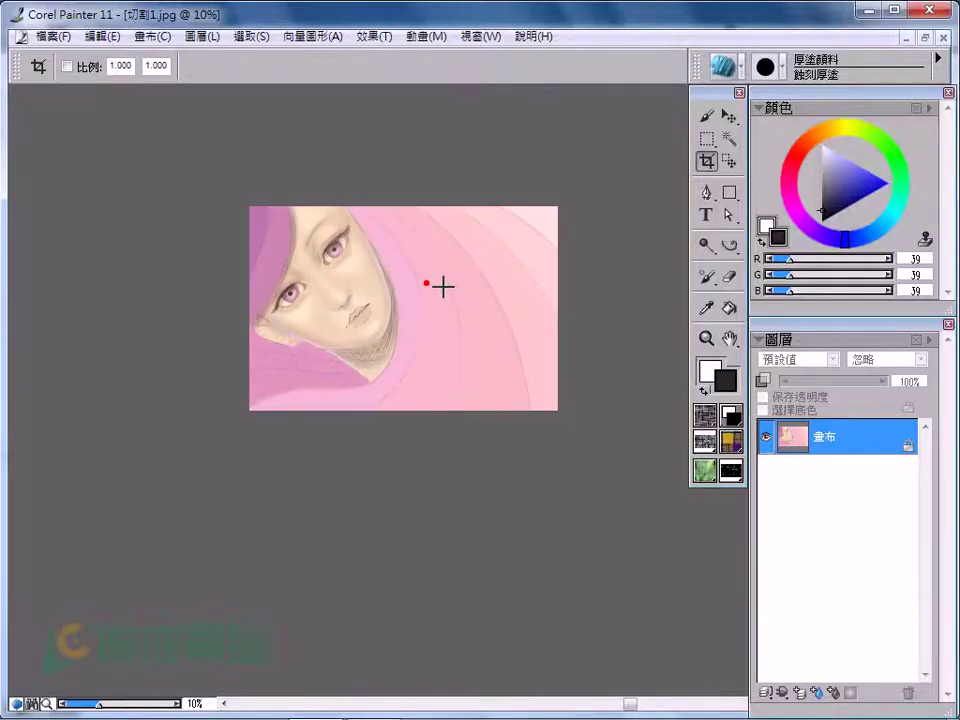
Step: Zoom to 25% and crop the sketch to a near-square frame around the face and scarf
{"action": "left_click_drag", "start_coordinate": [227, 195], "coordinate": [553, 444]}
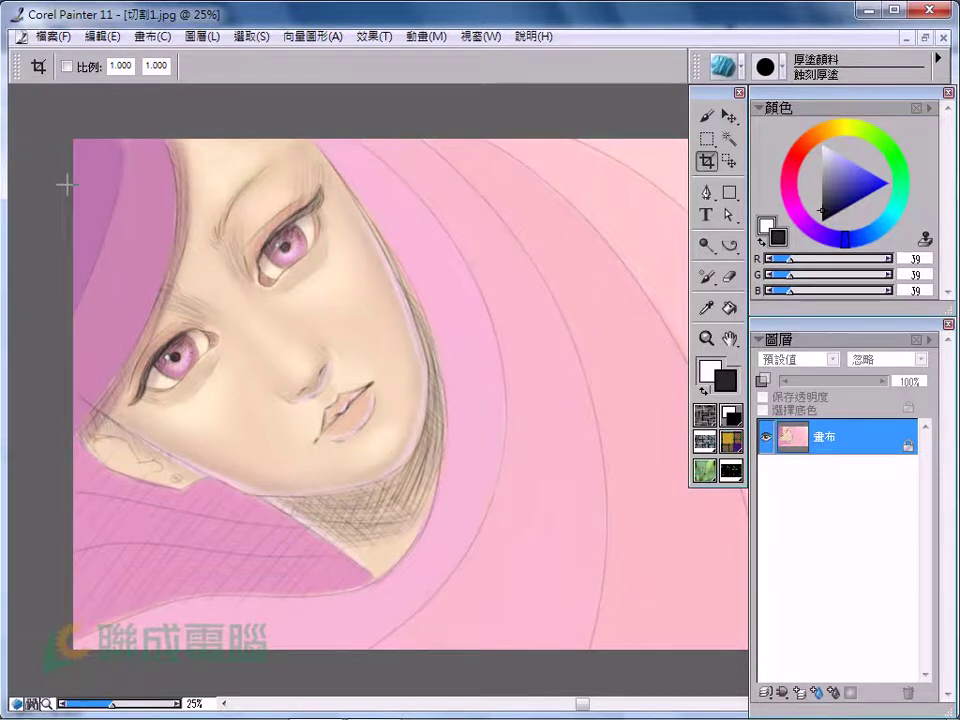
{"action": "left_click_drag", "start_coordinate": [60, 172], "coordinate": [570, 710]}
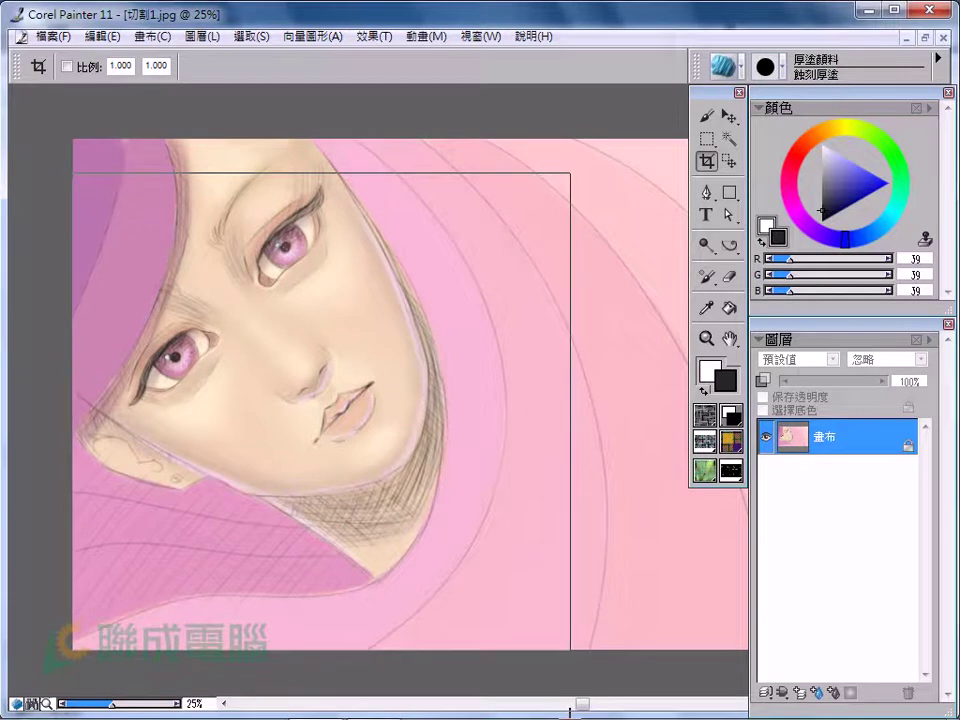
{"action": "left_click_drag", "start_coordinate": [298, 172], "coordinate": [300, 168]}
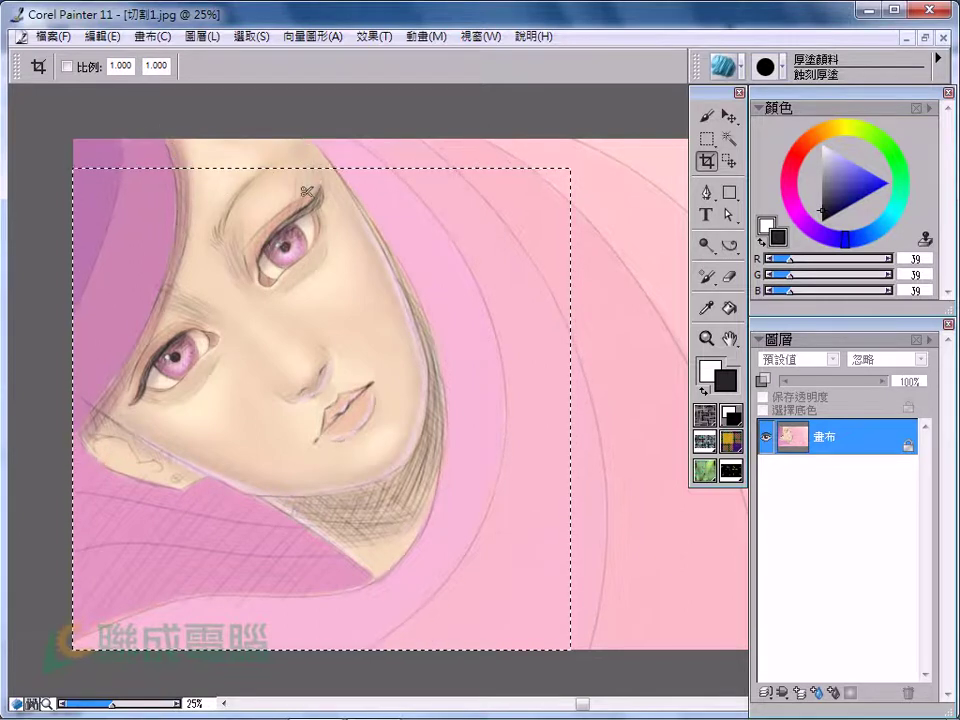
{"action": "left_click", "coordinate": [395, 317]}
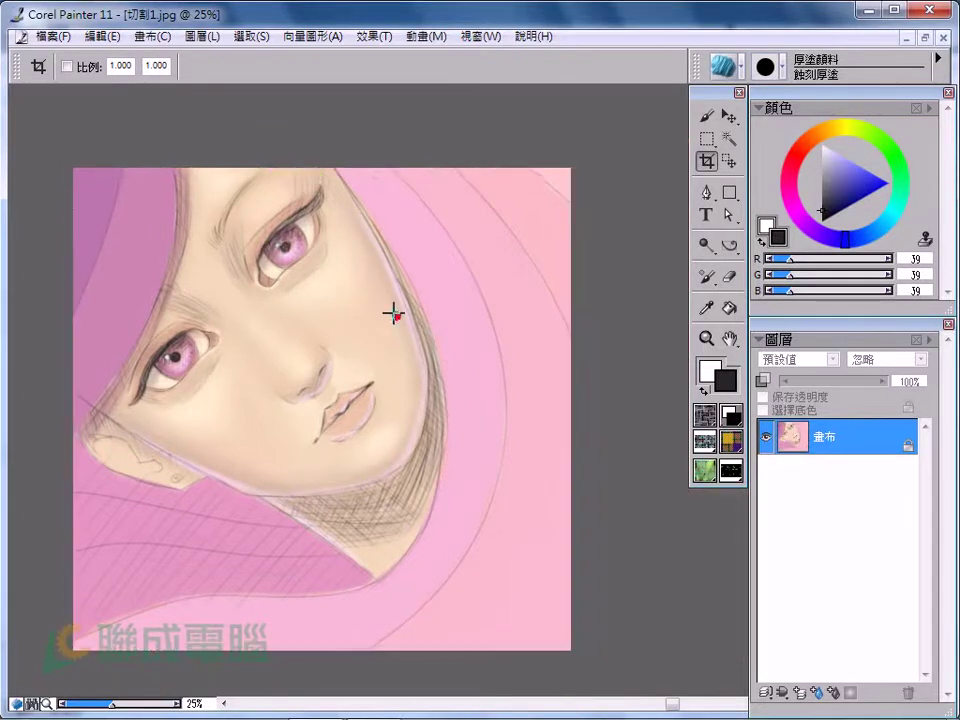
{"action": "left_click_drag", "start_coordinate": [373, 356], "coordinate": [450, 314]}
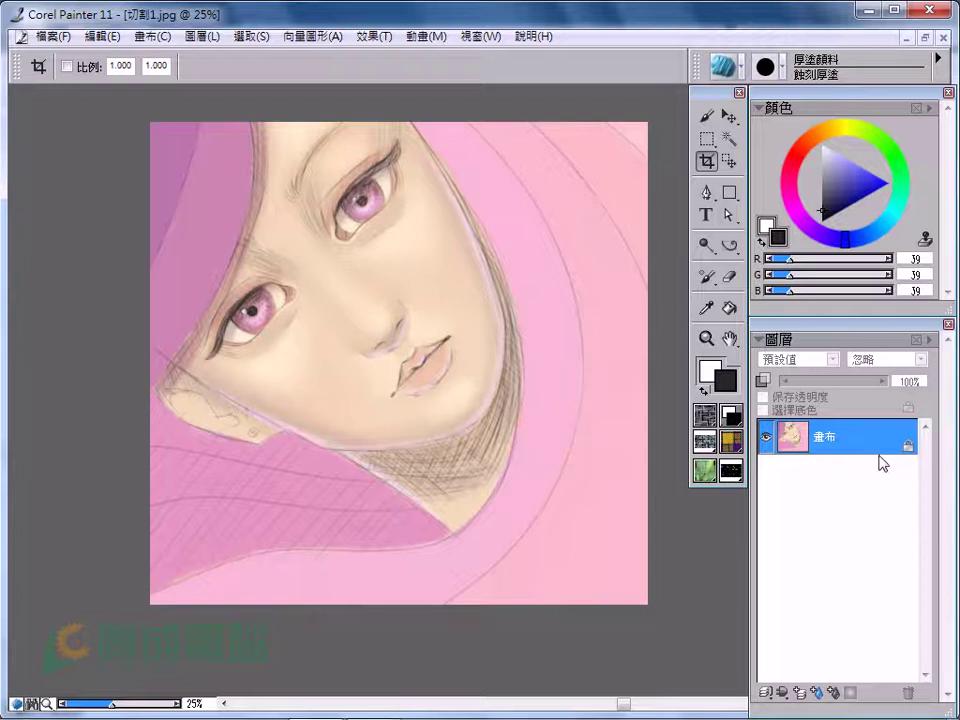
Step: Apply Lift Canvas to Watercolor Layer so the sketch moves onto 水彩圖層 1
{"action": "left_click", "coordinate": [865, 378]}
{"action": "left_click", "coordinate": [201, 37]}
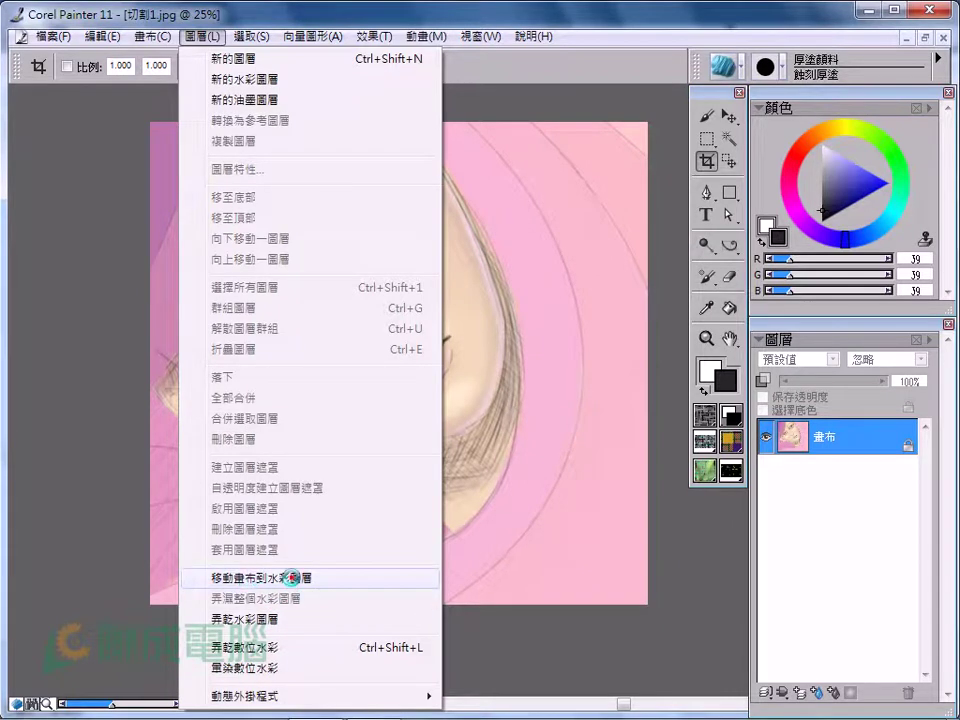
{"action": "left_click", "coordinate": [291, 578]}
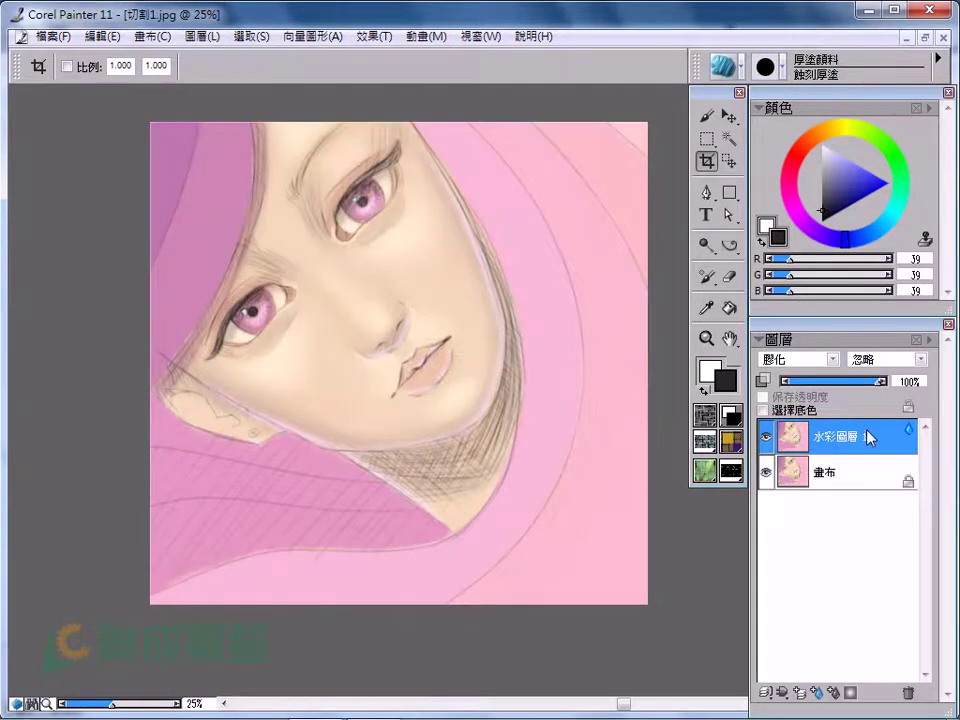
{"action": "left_click", "coordinate": [857, 476]}
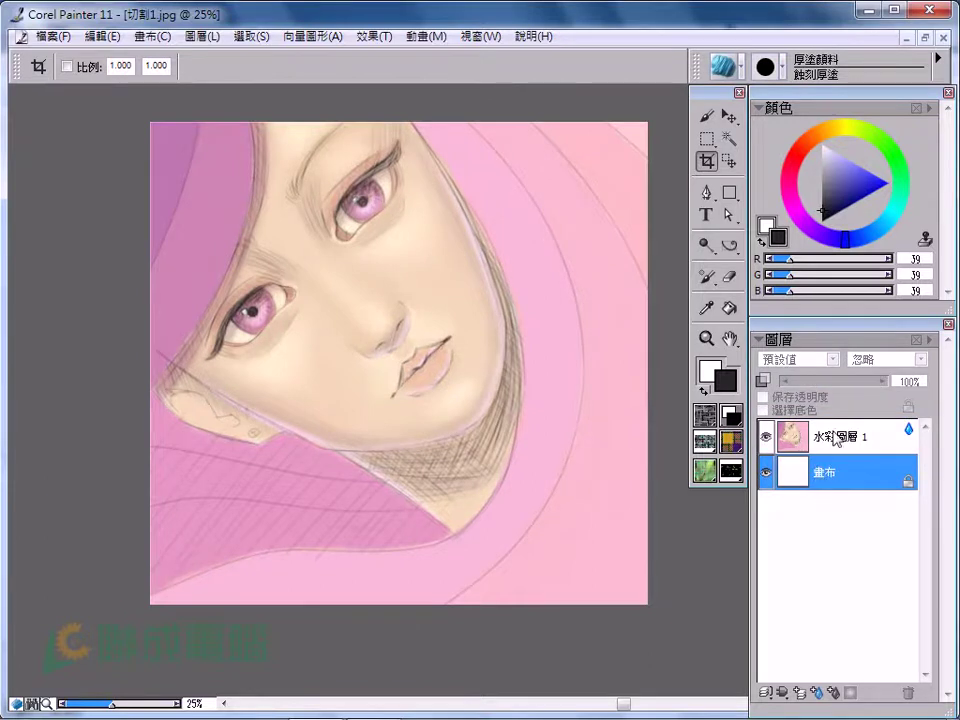
Step: Convert 水彩圖層 1 to a default layer with normal compositing, and rotate the page upright
{"action": "left_click", "coordinate": [821, 443]}
{"action": "left_click", "coordinate": [795, 358]}
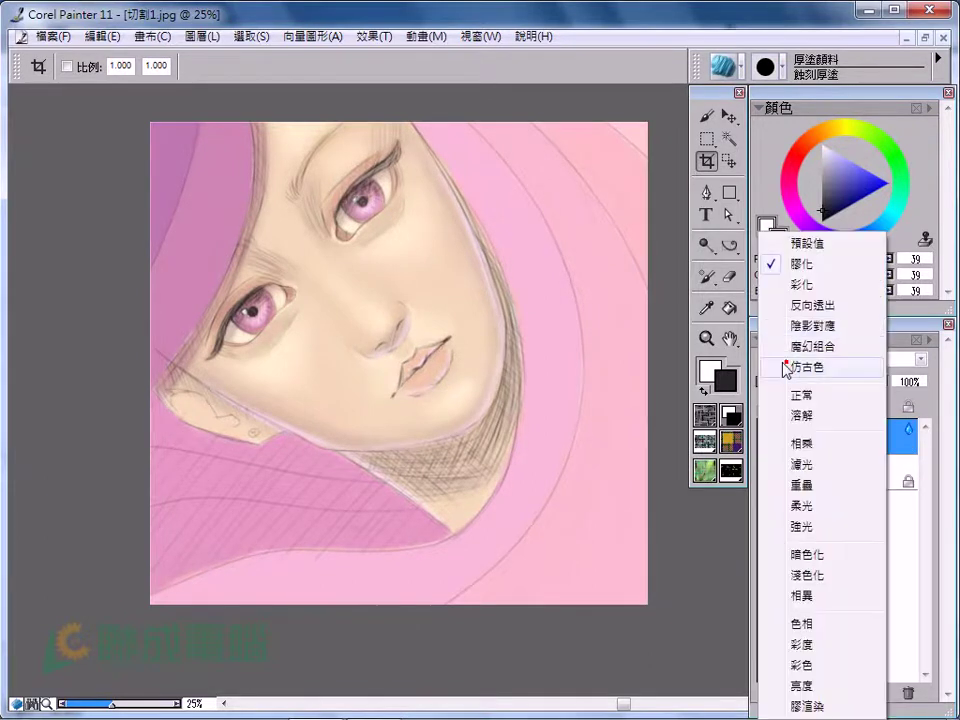
{"action": "left_click", "coordinate": [812, 244]}
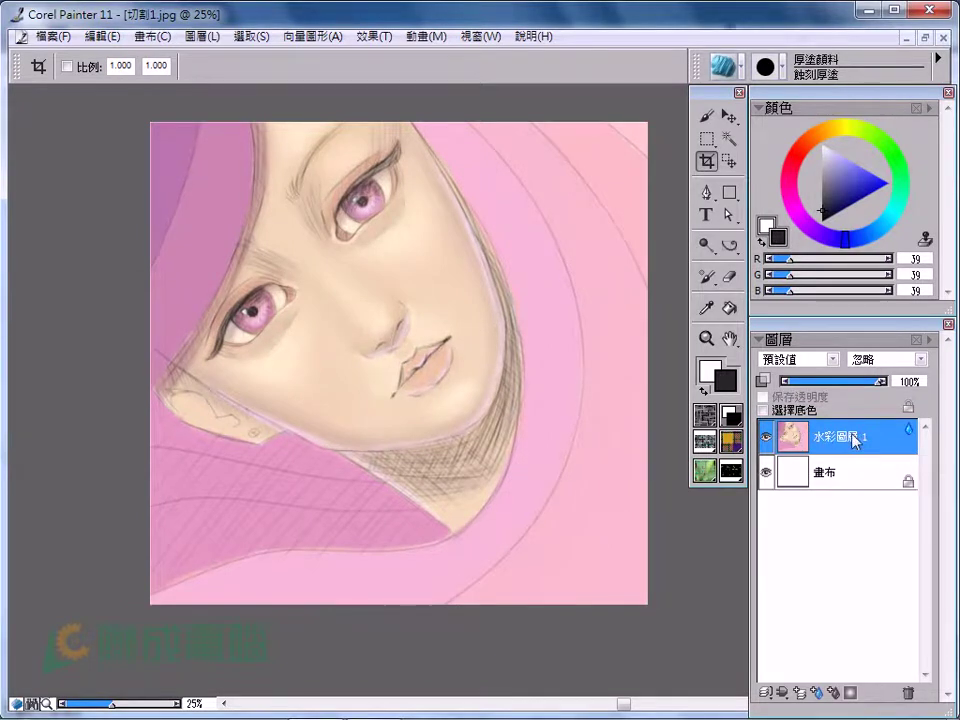
{"action": "right_click", "coordinate": [788, 433]}
{"action": "left_click", "coordinate": [851, 514]}
{"action": "mouse_move", "coordinate": [555, 294]}
{"action": "left_mouse_down"}
{"action": "mouse_move", "coordinate": [316, 334]}
{"action": "mouse_move", "coordinate": [471, 249]}
{"action": "mouse_move", "coordinate": [525, 294]}
{"action": "mouse_move", "coordinate": [589, 386]}
{"action": "mouse_move", "coordinate": [579, 343]}
{"action": "mouse_move", "coordinate": [537, 360]}
{"action": "mouse_move", "coordinate": [529, 333]}
{"action": "left_mouse_up"}
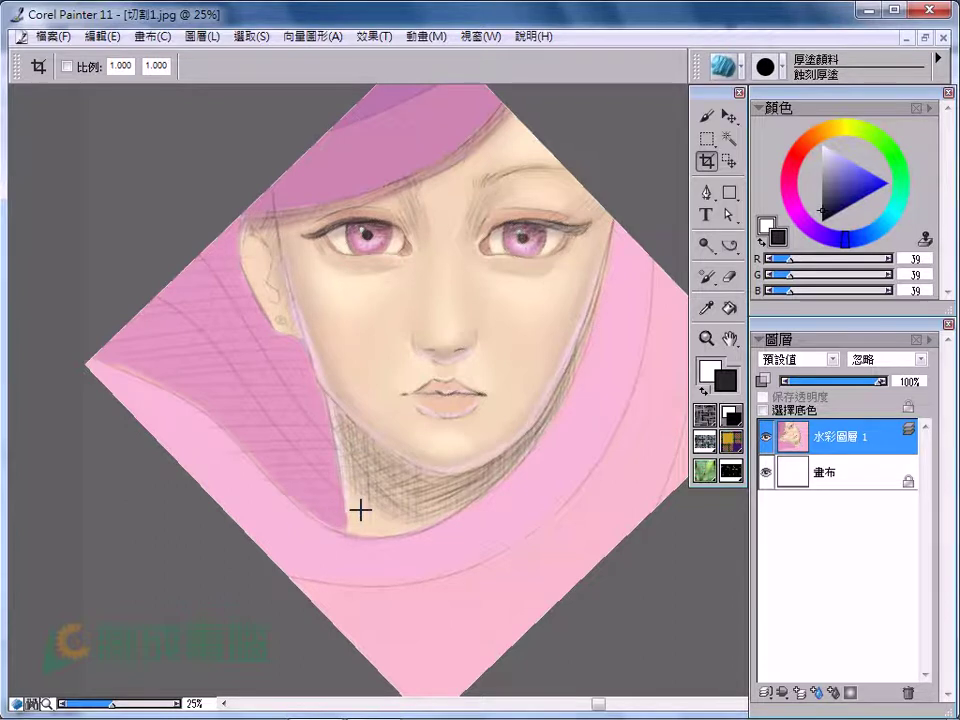
Step: Add new layer 圖層 1 and put the vector pen and flat eraser in the custom palette
{"action": "left_click", "coordinate": [800, 692]}
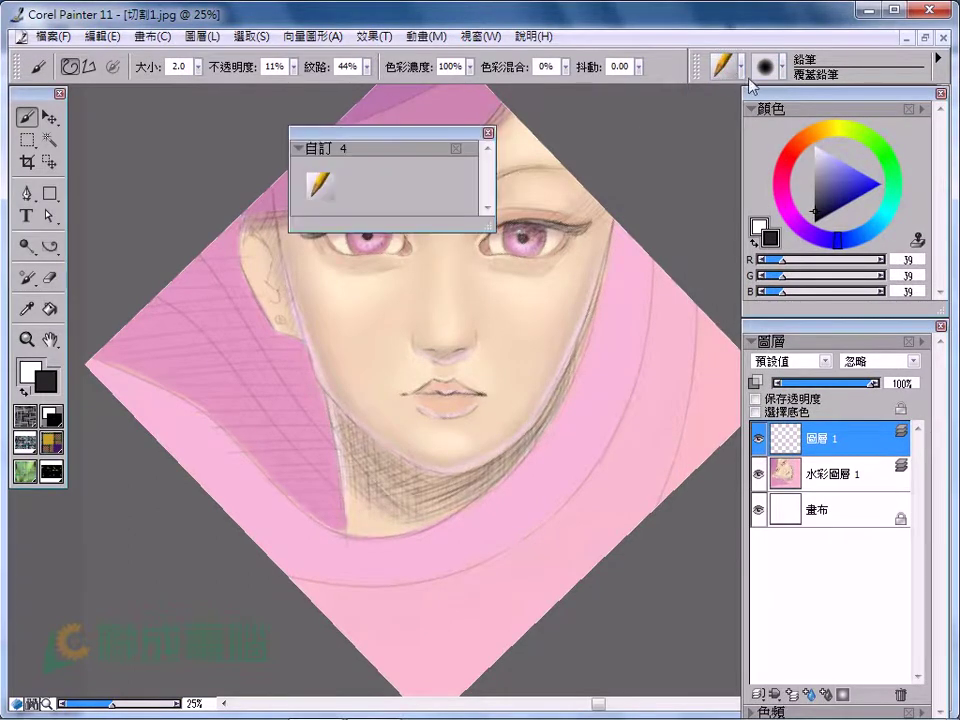
{"action": "left_click_drag", "start_coordinate": [727, 76], "coordinate": [431, 171]}
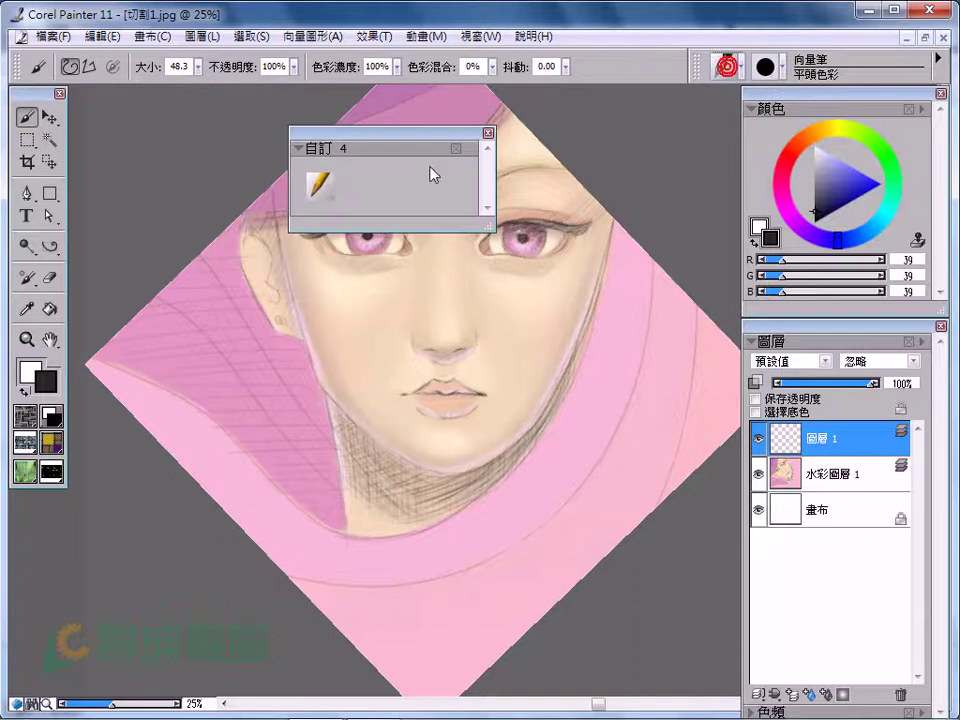
{"action": "left_click", "coordinate": [722, 66]}
{"action": "left_click", "coordinate": [760, 178]}
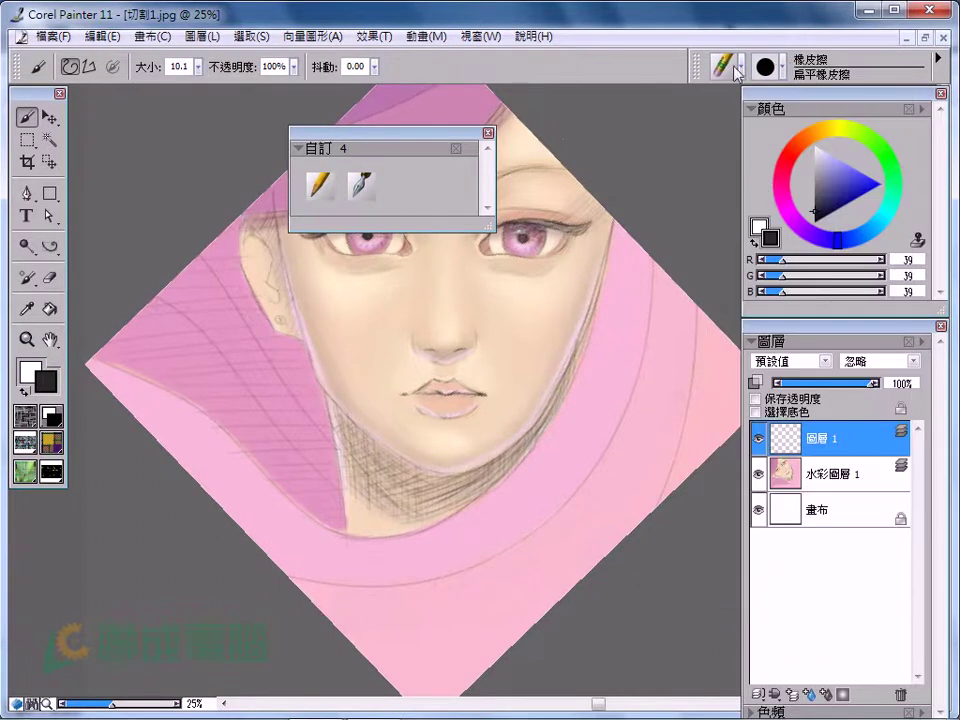
{"action": "left_click_drag", "start_coordinate": [413, 182], "coordinate": [415, 183]}
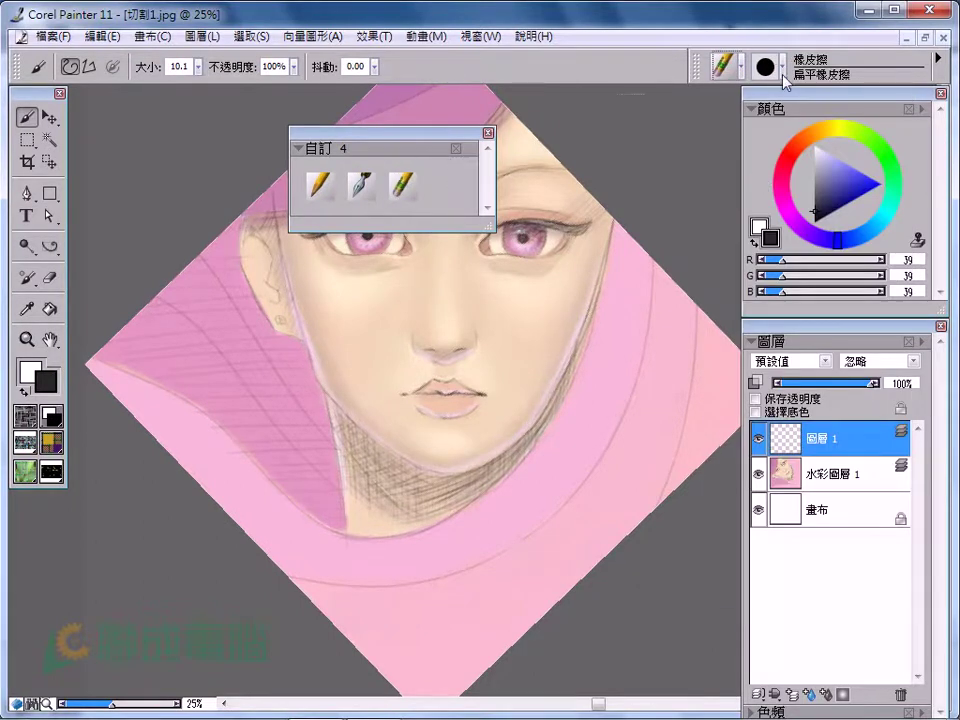
Step: Add the 橡皮擦 eraser and 只加水 blender to the custom palette and widen it
{"action": "left_click", "coordinate": [767, 66]}
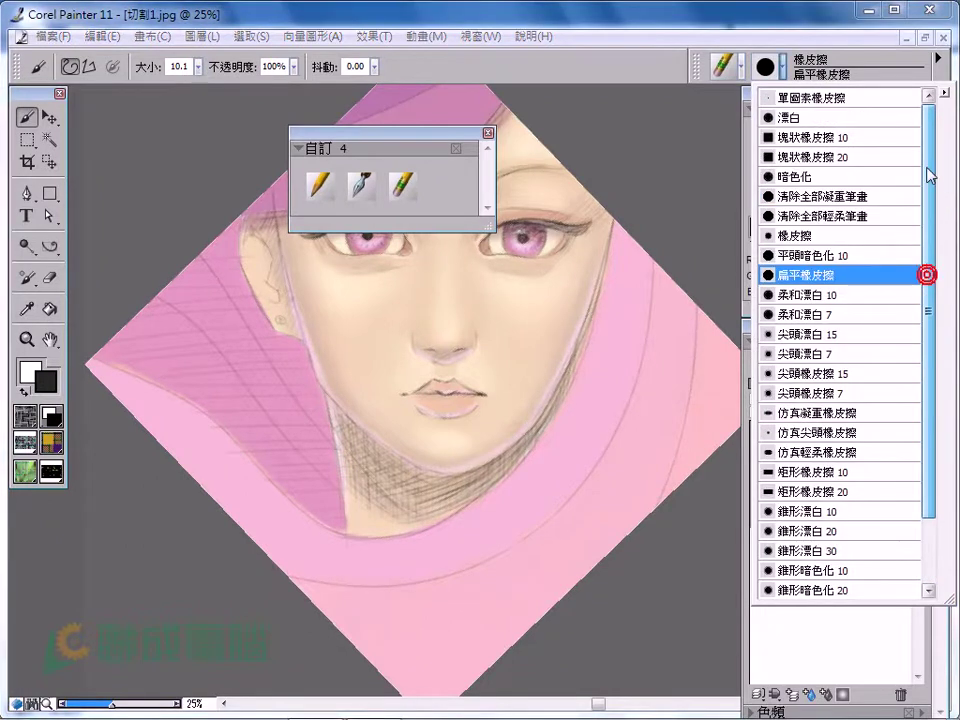
{"action": "left_click", "coordinate": [800, 232]}
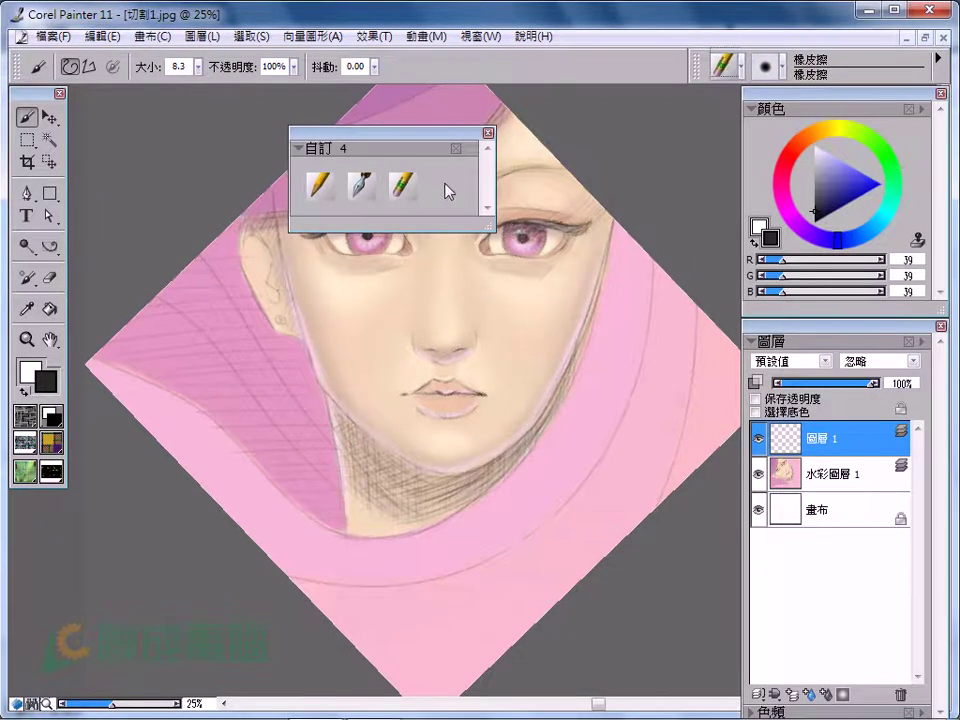
{"action": "left_click_drag", "start_coordinate": [722, 66], "coordinate": [440, 187]}
{"action": "left_click_drag", "start_coordinate": [492, 231], "coordinate": [634, 233]}
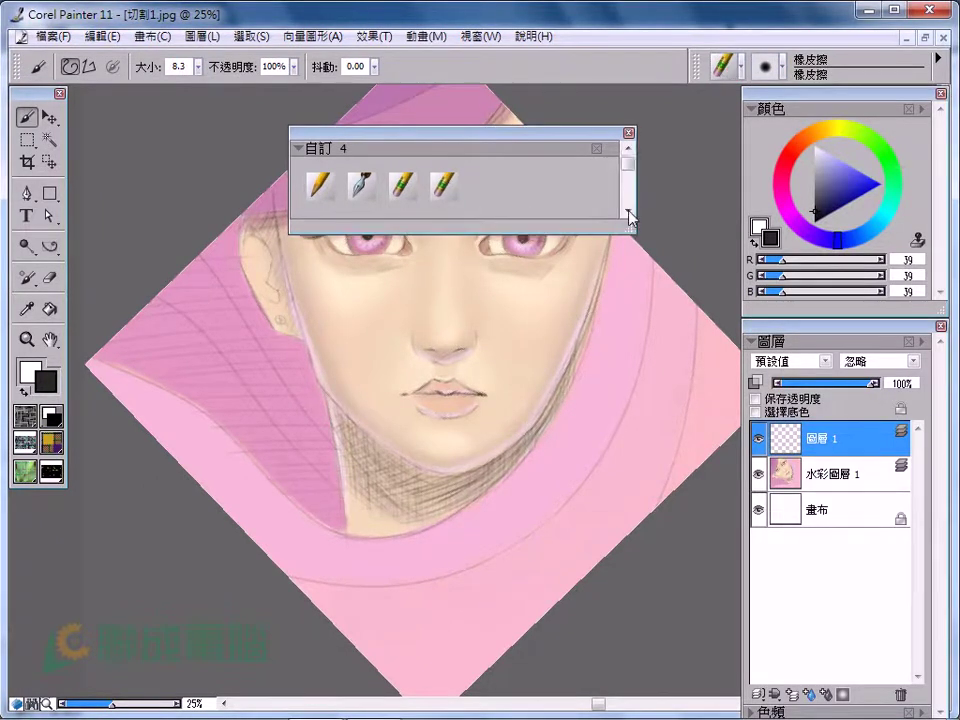
{"action": "left_click", "coordinate": [741, 66]}
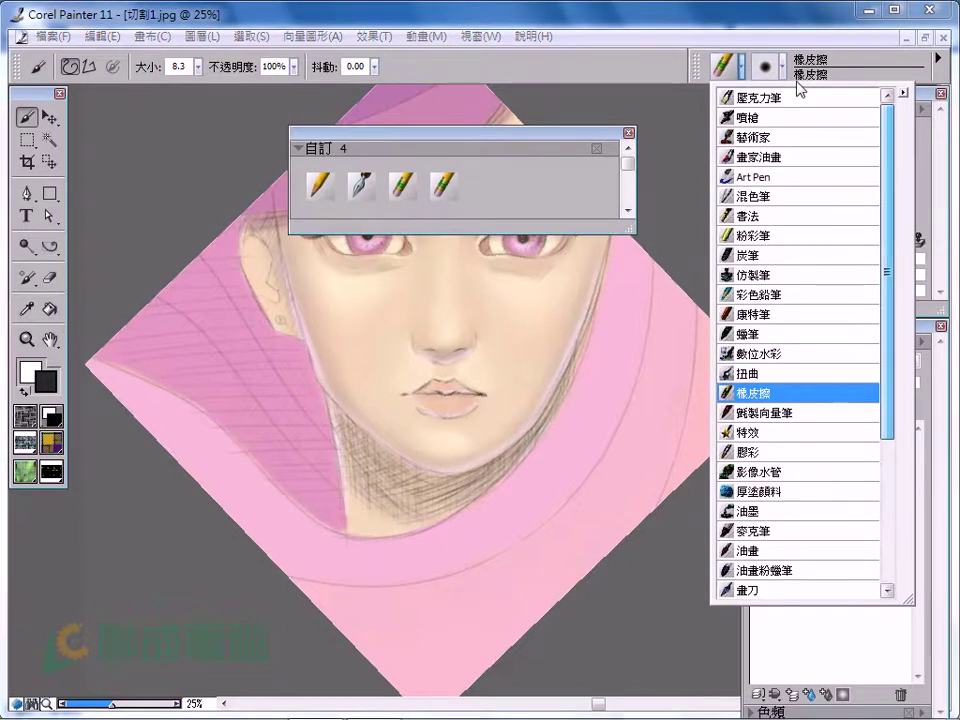
{"action": "left_click", "coordinate": [758, 176]}
{"action": "left_click_drag", "start_coordinate": [722, 66], "coordinate": [488, 190]}
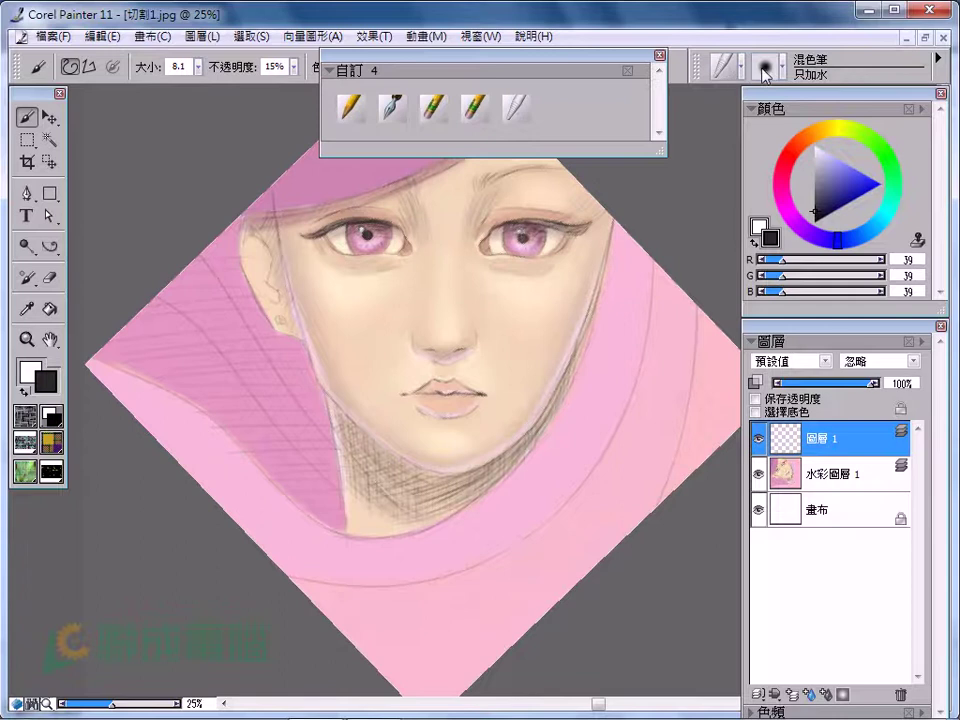
Step: Add the 海綿 sponge to the palette, dock it below the canvas, dab the forehead, then choose Cover Pencil
{"action": "left_click", "coordinate": [741, 66]}
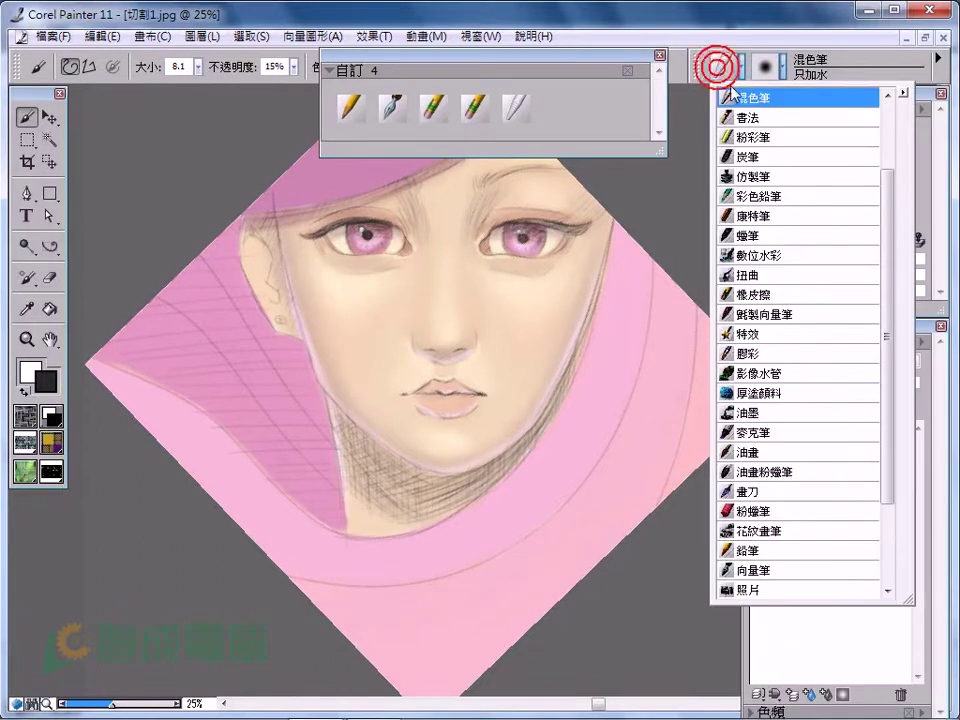
{"action": "scroll", "coordinate": [760, 518], "scroll_direction": "down", "scroll_amount": 2}
{"action": "left_click", "coordinate": [756, 532]}
{"action": "left_click", "coordinate": [800, 66]}
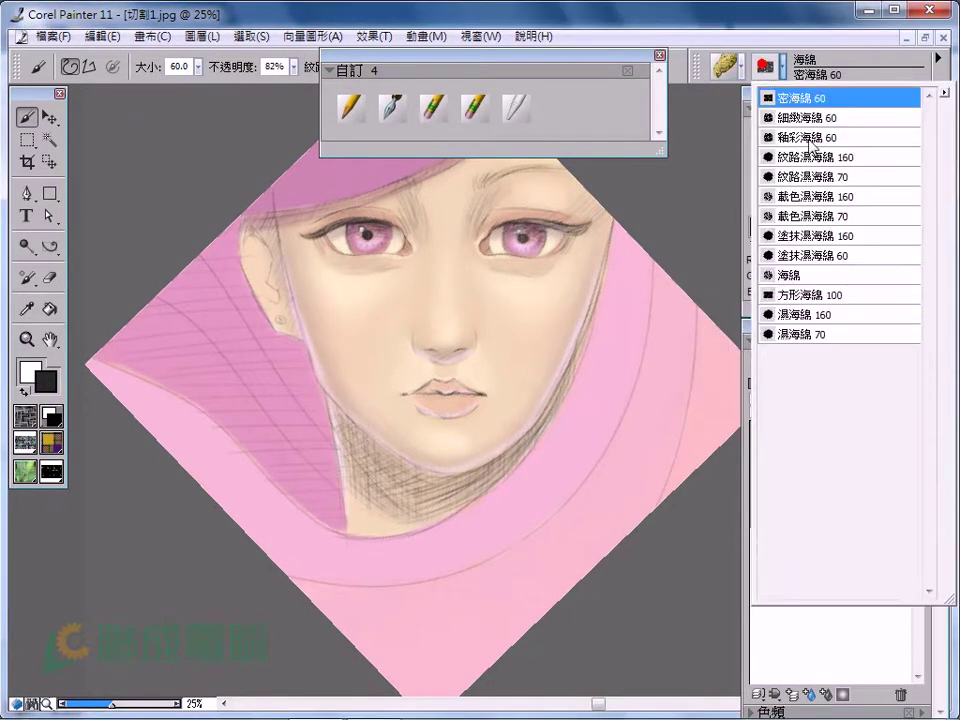
{"action": "left_click", "coordinate": [803, 275]}
{"action": "left_click_drag", "start_coordinate": [727, 66], "coordinate": [563, 110]}
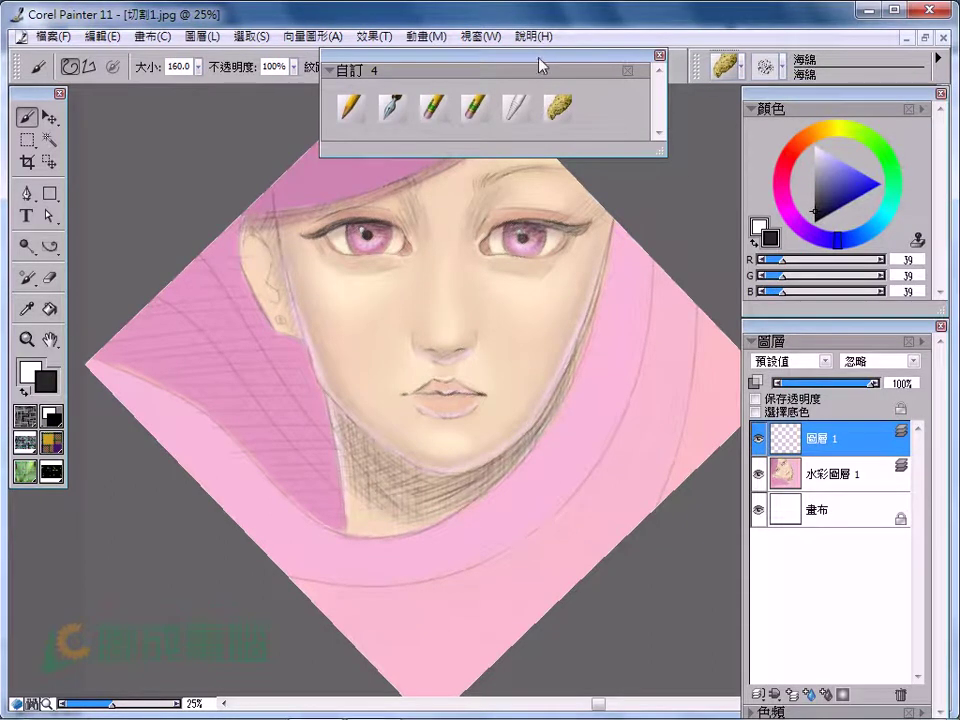
{"action": "left_click_drag", "start_coordinate": [555, 62], "coordinate": [627, 614]}
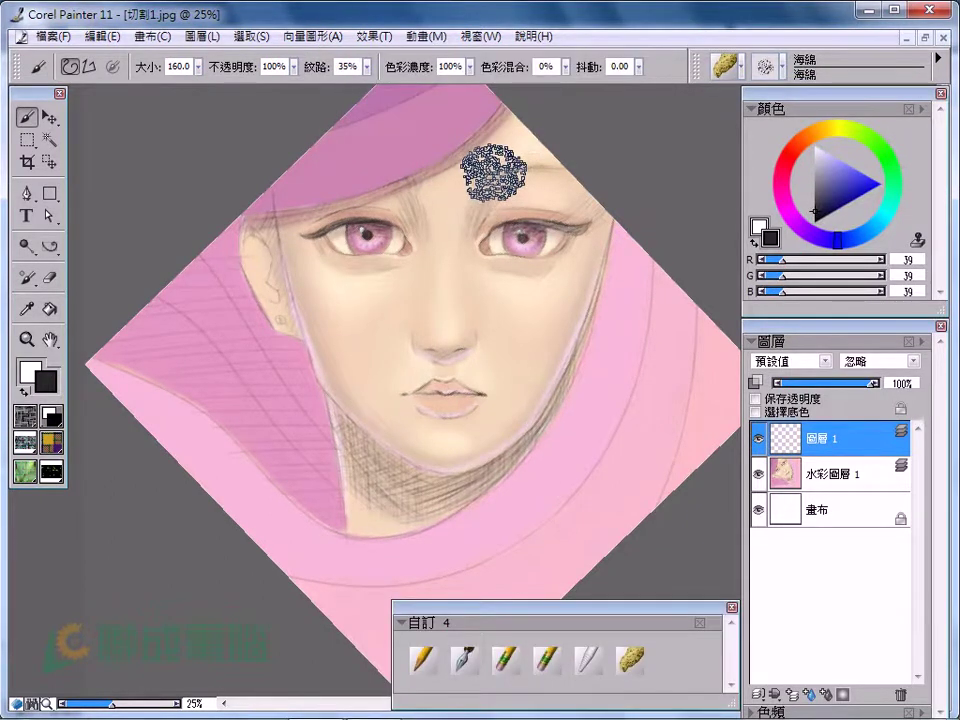
{"action": "left_click_drag", "start_coordinate": [455, 165], "coordinate": [478, 192]}
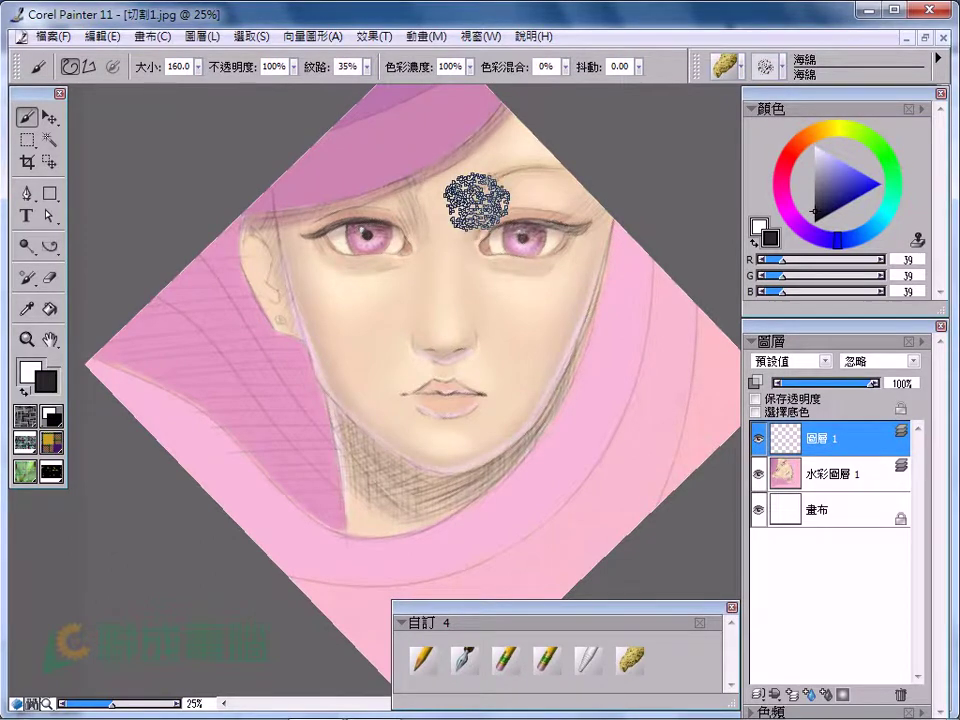
{"action": "left_click", "coordinate": [428, 650]}
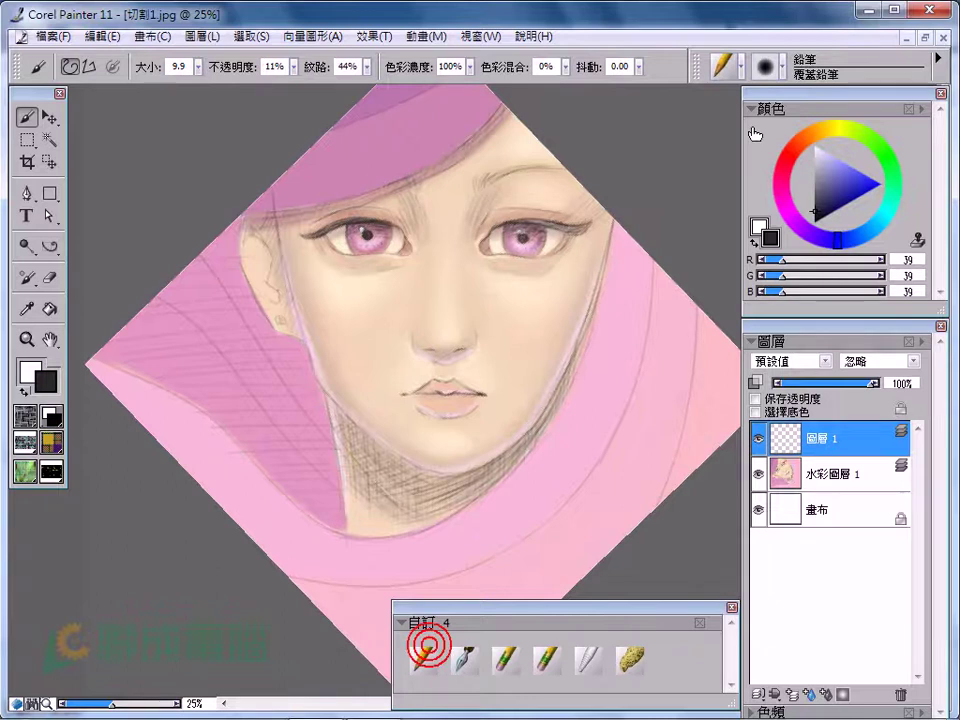
Step: Sample skin tones and paint peach shading on both upper eyelids with a smaller brush
{"action": "left_click", "coordinate": [257, 118]}
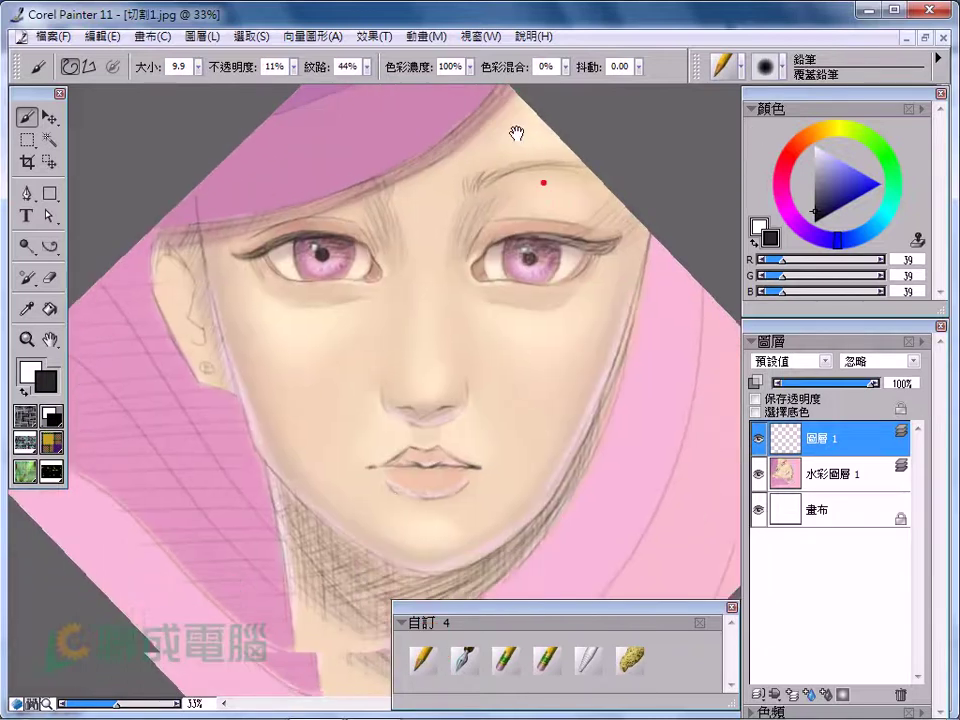
{"action": "left_click_drag", "start_coordinate": [490, 225], "coordinate": [503, 150]}
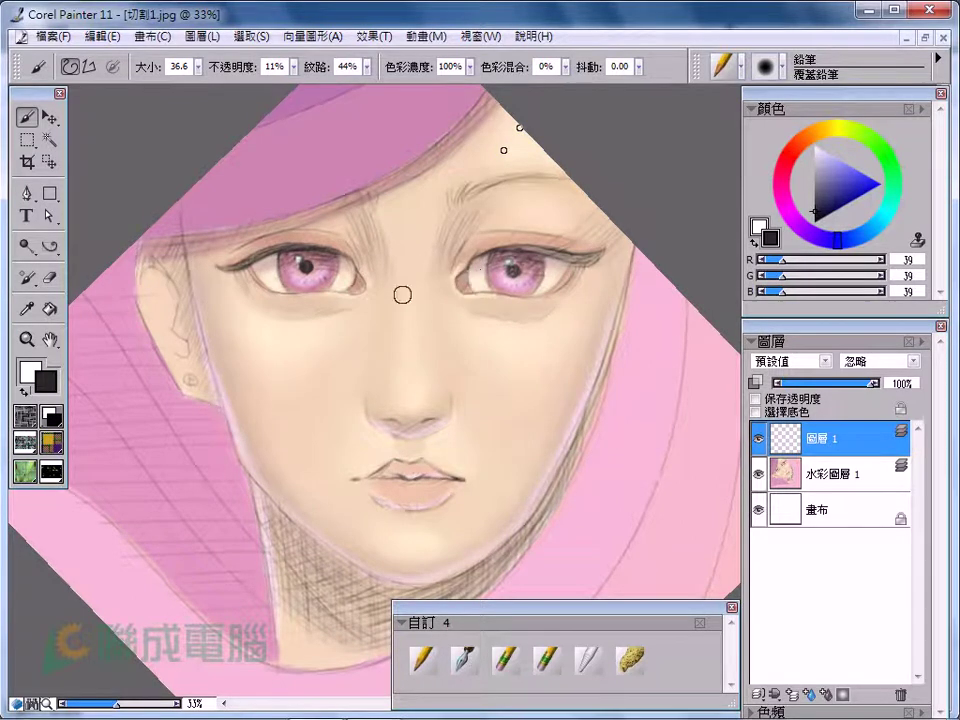
{"action": "left_click", "coordinate": [438, 299], "text": "alt"}
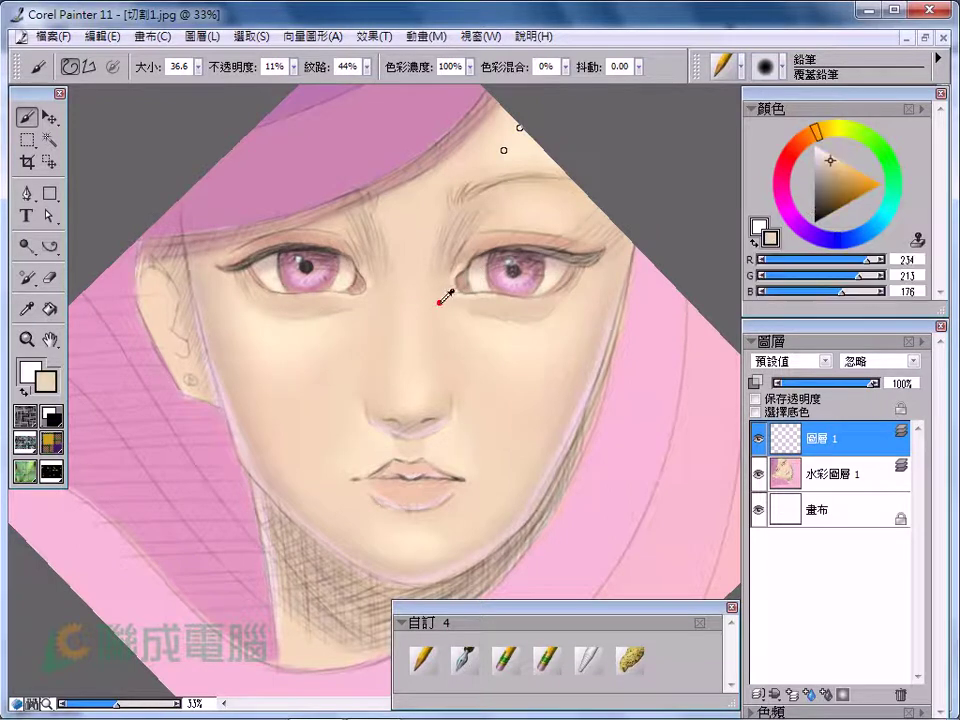
{"action": "key", "text": "bracketleft"}
{"action": "key", "text": "bracketleft"}
{"action": "key", "text": "bracketleft"}
{"action": "left_click", "coordinate": [467, 261], "text": "alt"}
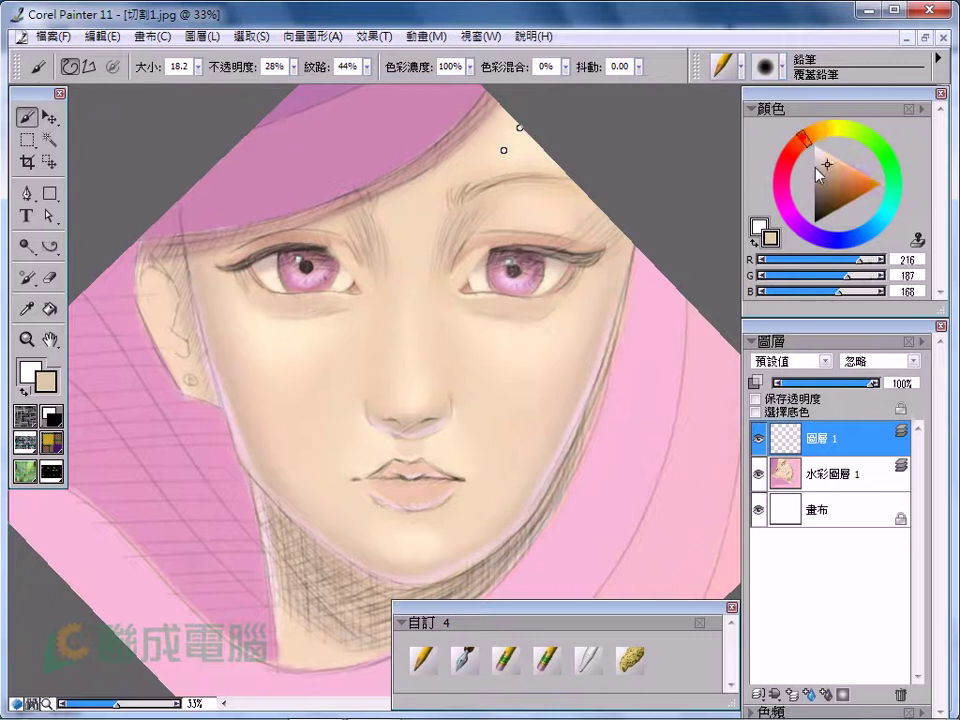
{"action": "left_click", "coordinate": [803, 137]}
{"action": "left_click", "coordinate": [840, 176]}
{"action": "left_click_drag", "start_coordinate": [484, 251], "coordinate": [572, 238]}
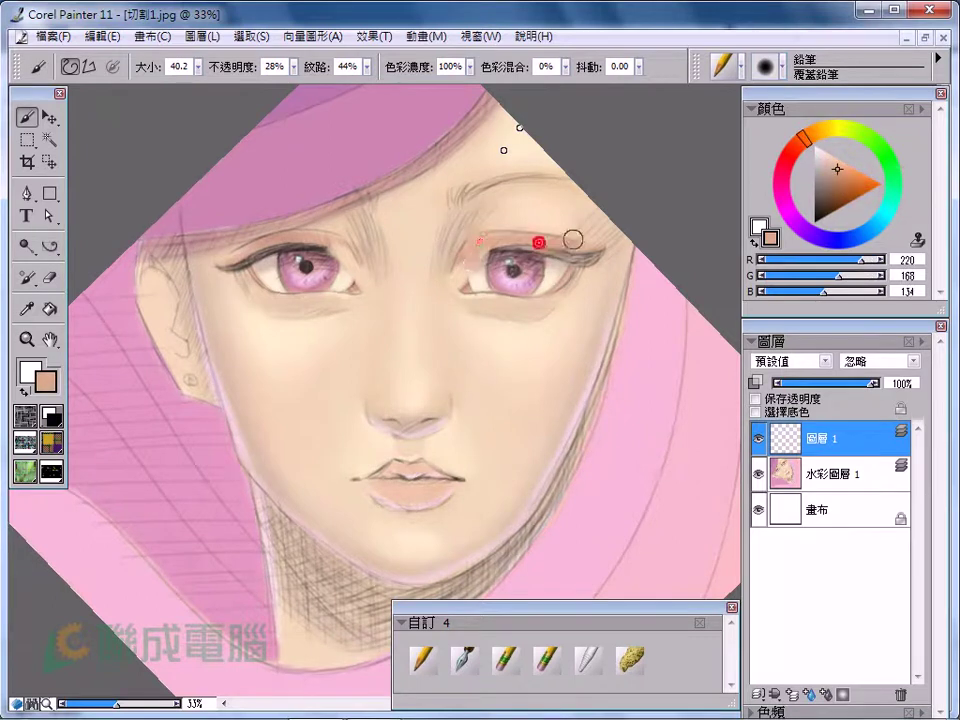
{"action": "left_click_drag", "start_coordinate": [223, 268], "coordinate": [334, 238]}
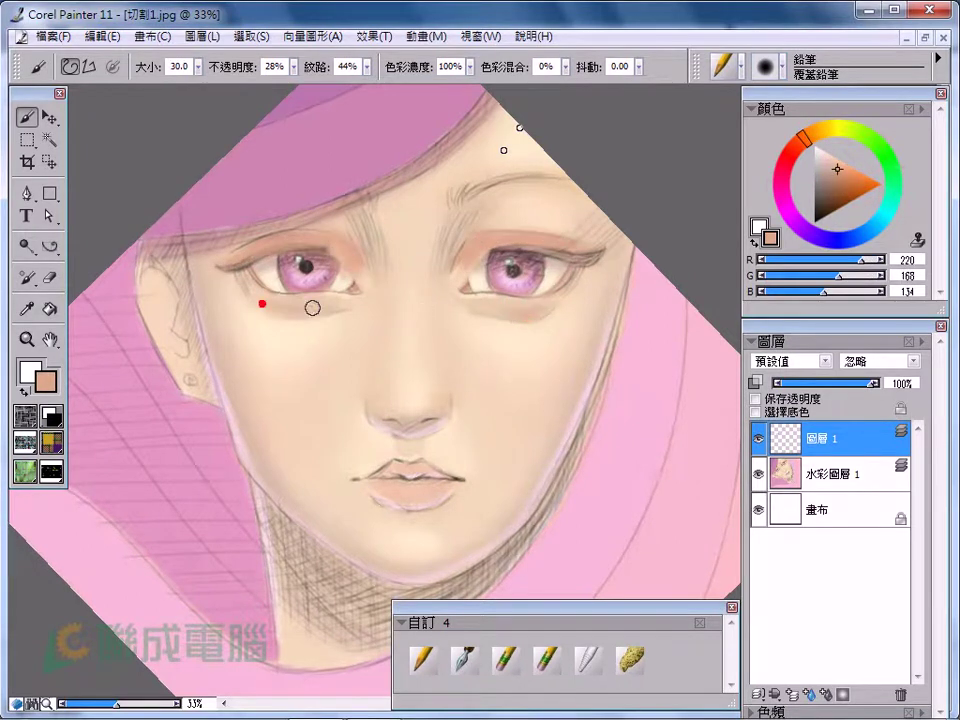
Step: Paint muted skin brown over the hood edge on the forehead and shade the nose bridge
{"action": "left_click_drag", "start_coordinate": [431, 498], "coordinate": [396, 411]}
{"action": "left_click", "coordinate": [439, 364], "text": "ctrl+alt"}
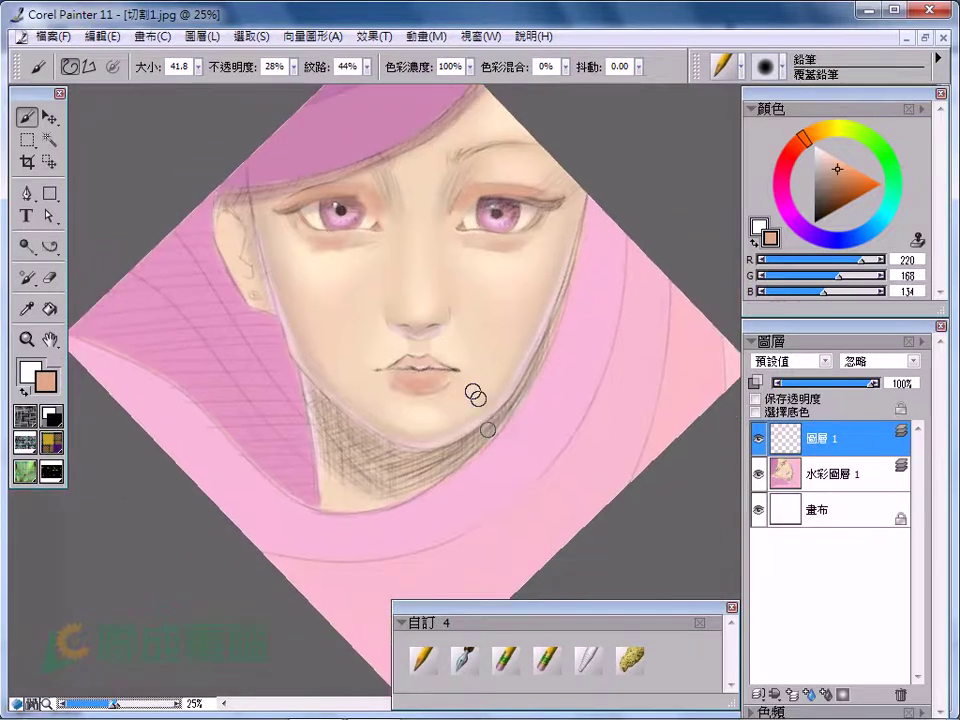
{"action": "key", "text": "ctrl+plus"}
{"action": "left_click_drag", "start_coordinate": [435, 204], "coordinate": [469, 185]}
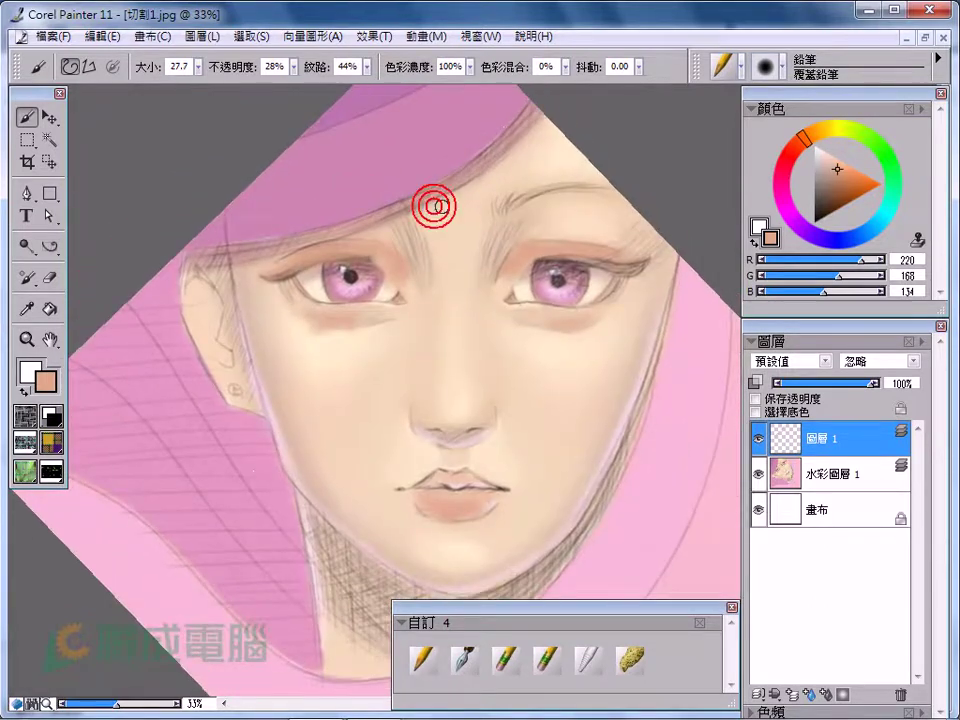
{"action": "left_click", "coordinate": [831, 174]}
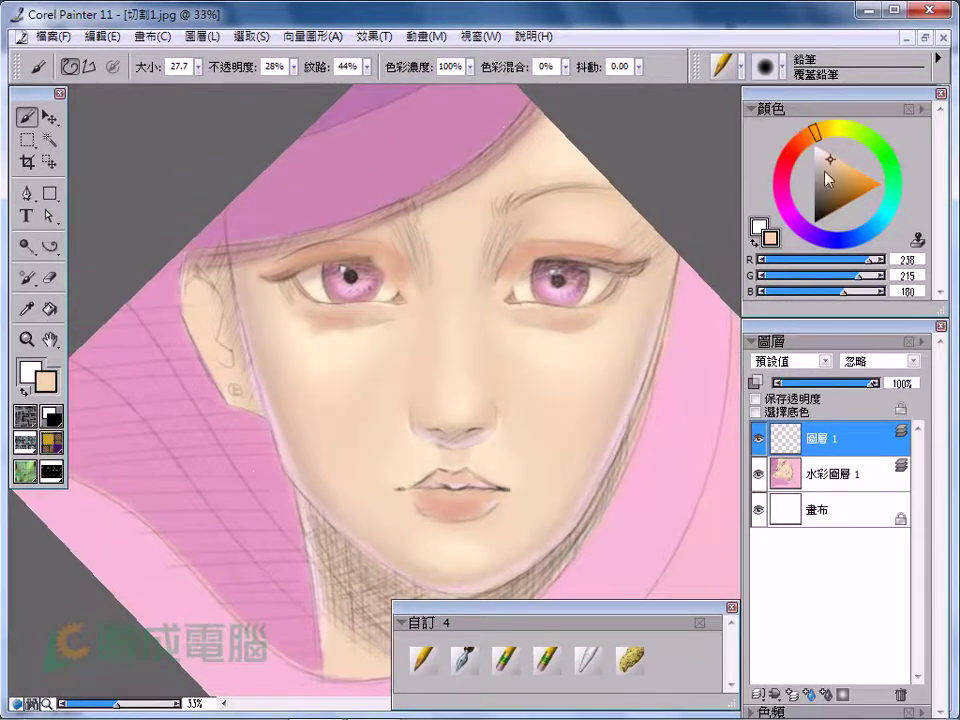
{"action": "left_click_drag", "start_coordinate": [546, 99], "coordinate": [499, 150]}
{"action": "mouse_move", "coordinate": [393, 219]}
{"action": "left_mouse_down"}
{"action": "mouse_move", "coordinate": [171, 261]}
{"action": "mouse_move", "coordinate": [343, 214]}
{"action": "mouse_move", "coordinate": [495, 228]}
{"action": "left_mouse_up"}
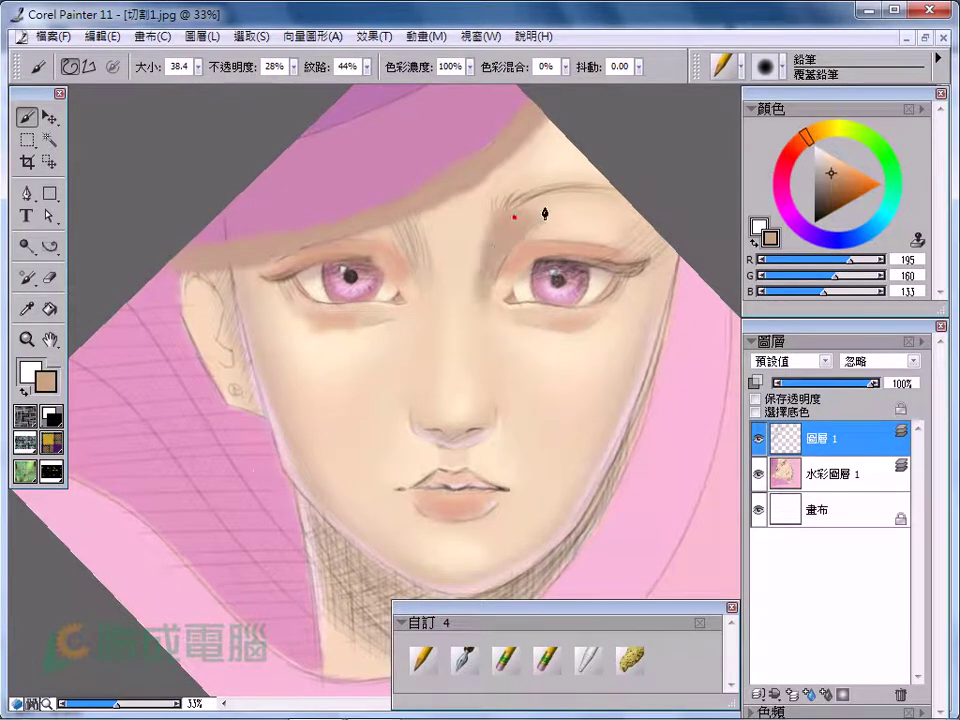
{"action": "left_click", "coordinate": [617, 240], "text": "alt"}
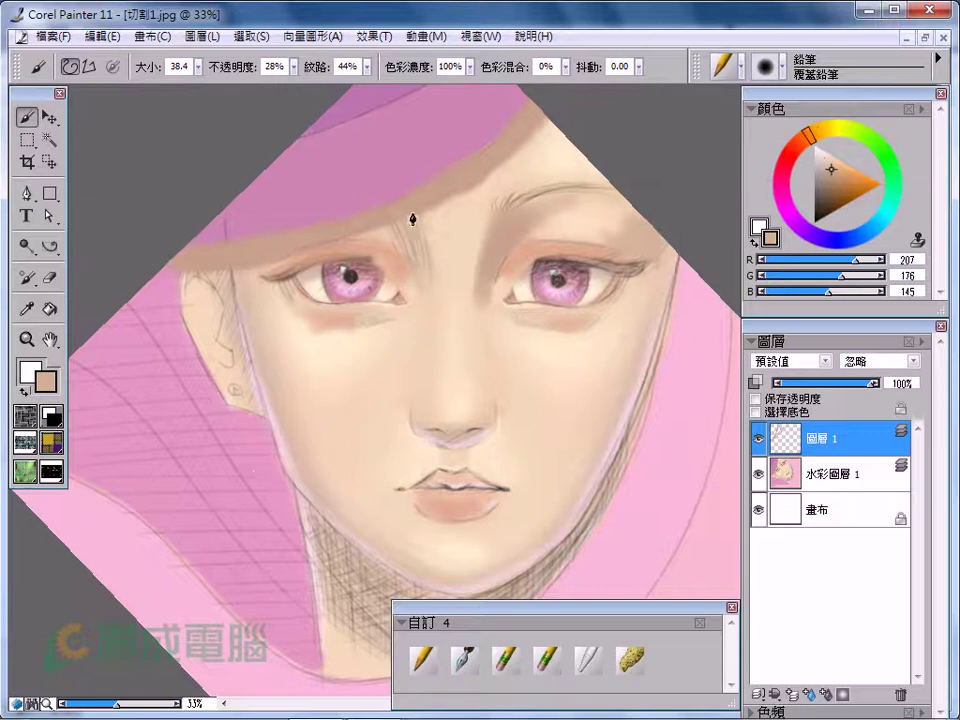
{"action": "left_click_drag", "start_coordinate": [413, 216], "coordinate": [413, 302]}
Step: Softly repaint the lower lip and chin, then touch up shading under the left eye
{"action": "left_click_drag", "start_coordinate": [466, 408], "coordinate": [407, 304]}
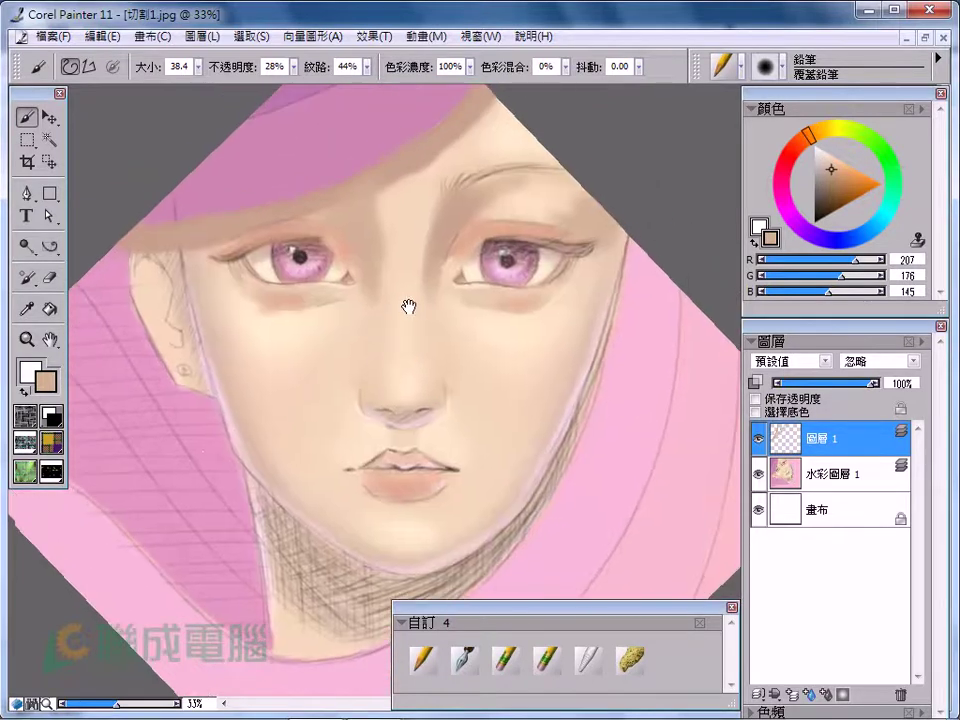
{"action": "left_click_drag", "start_coordinate": [437, 193], "coordinate": [435, 257]}
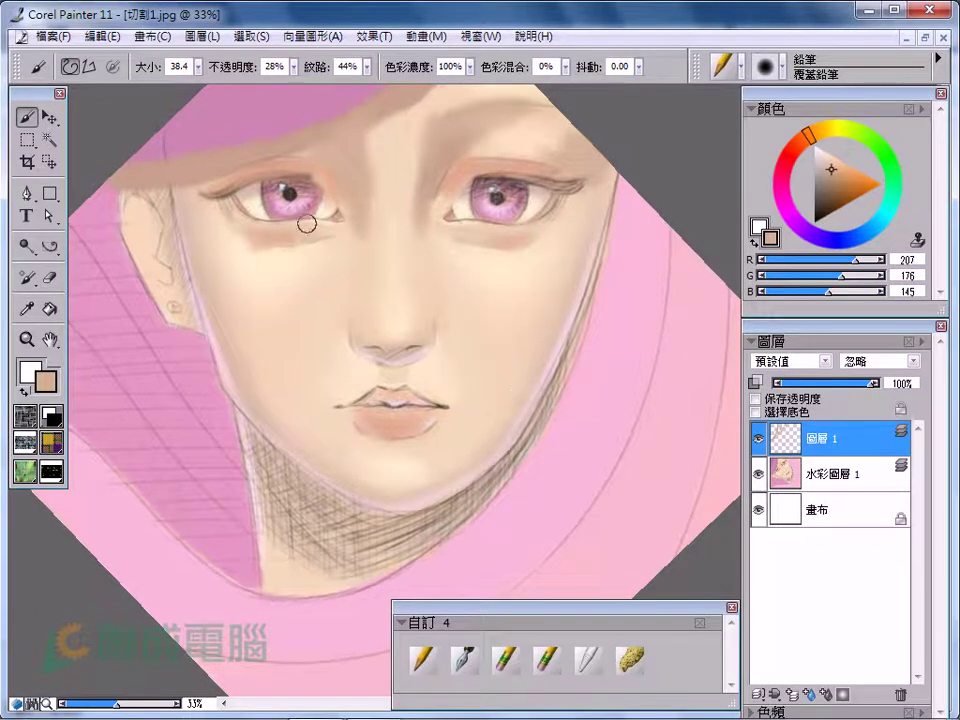
{"action": "left_click", "coordinate": [321, 154], "text": "alt"}
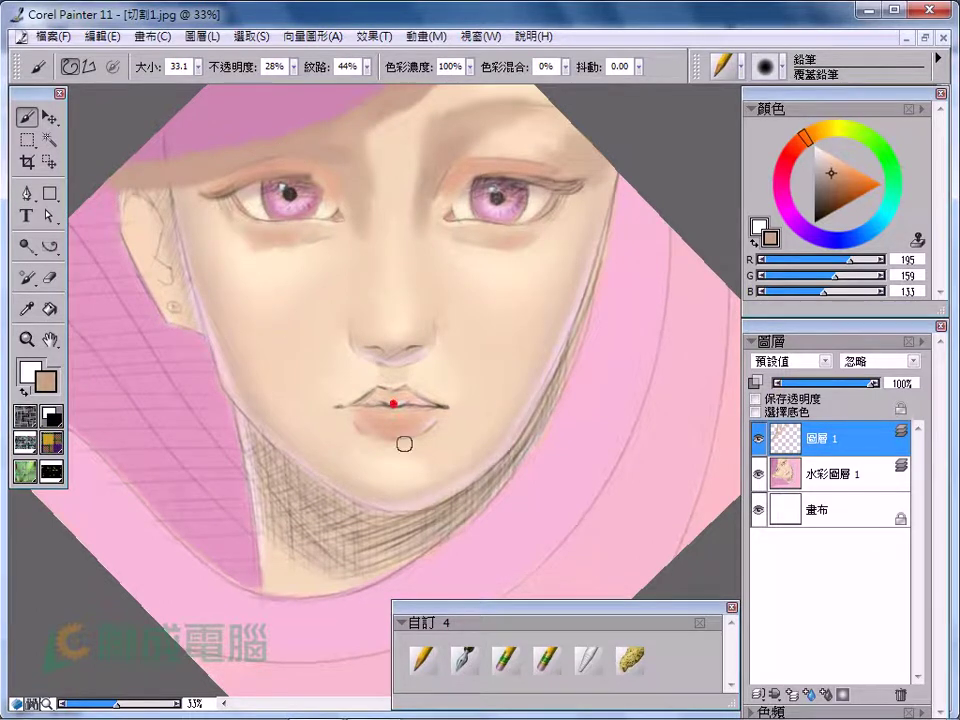
{"action": "left_click", "coordinate": [389, 350], "text": "alt"}
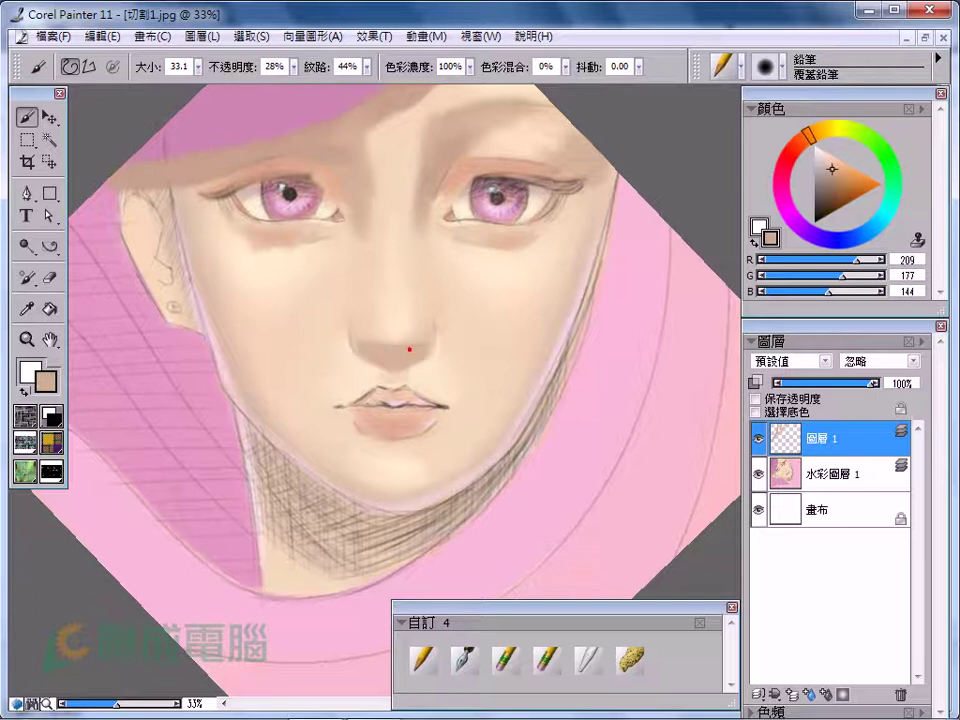
{"action": "key", "text": "["}
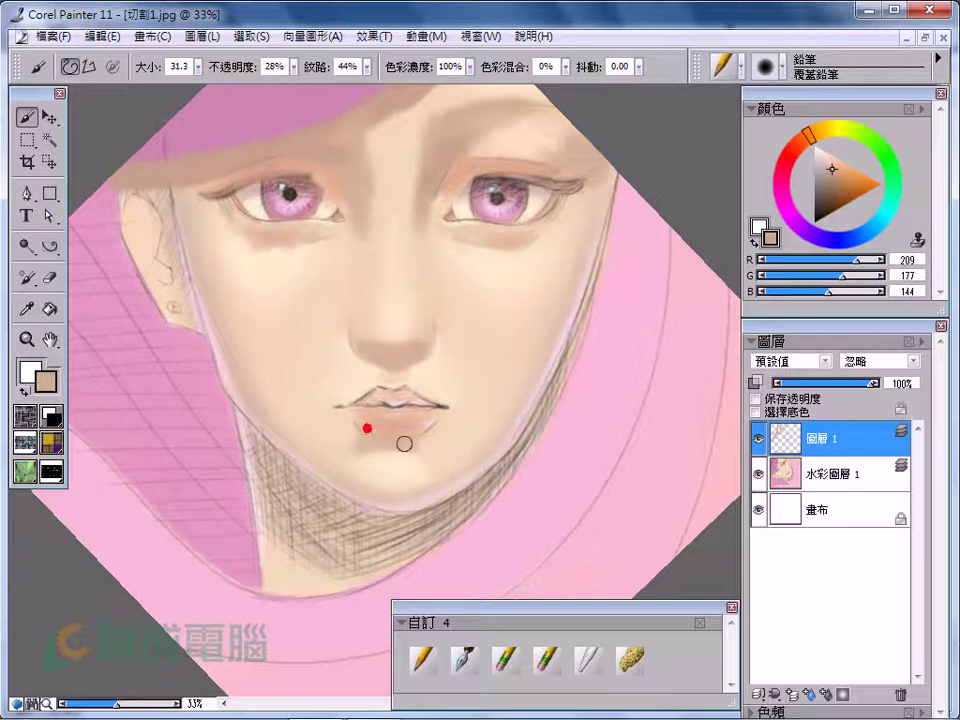
{"action": "left_click_drag", "start_coordinate": [404, 443], "coordinate": [430, 440]}
{"action": "left_click", "coordinate": [381, 442], "text": "alt"}
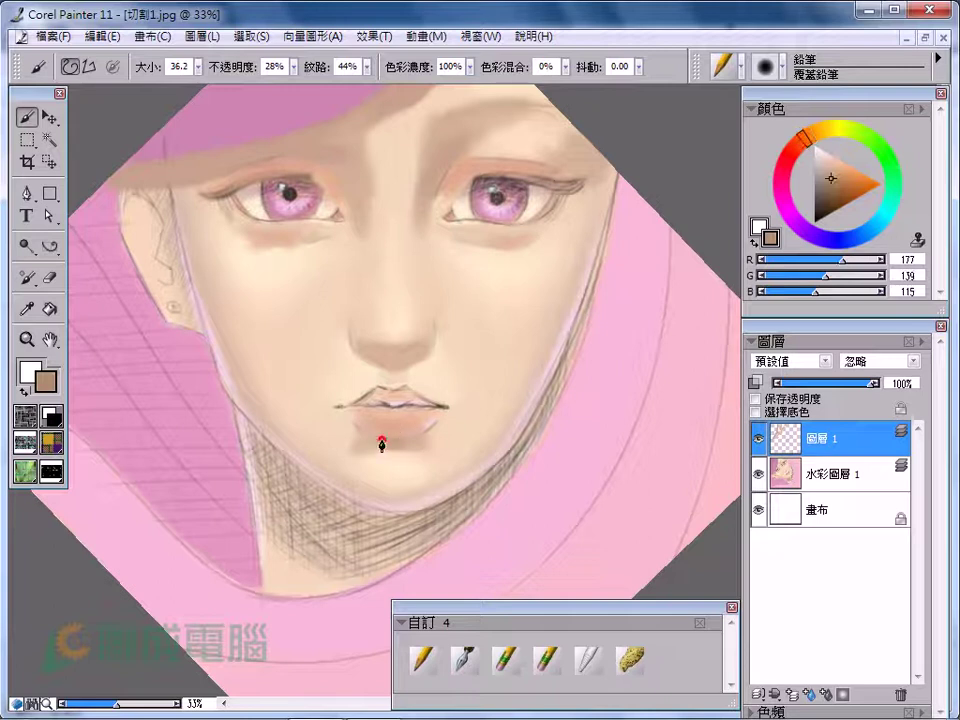
{"action": "key", "text": "["}
{"action": "left_click", "coordinate": [381, 353]}
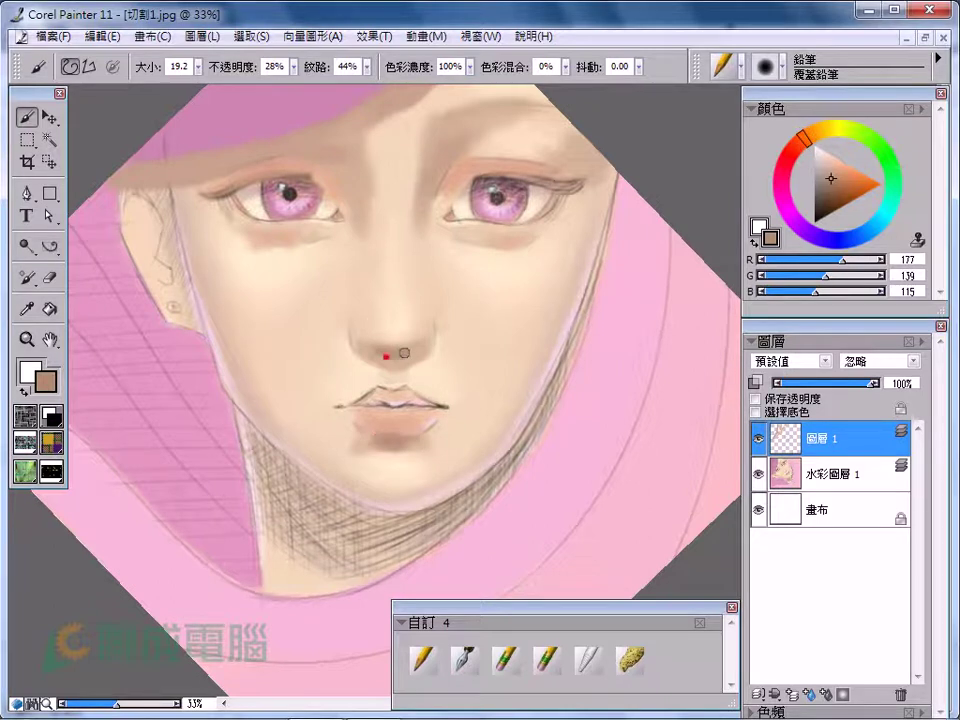
{"action": "left_click", "coordinate": [274, 236]}
Step: Darken both eyes' upper lash lines in dark brown with a smaller brush
{"action": "left_click", "coordinate": [480, 176], "text": "alt"}
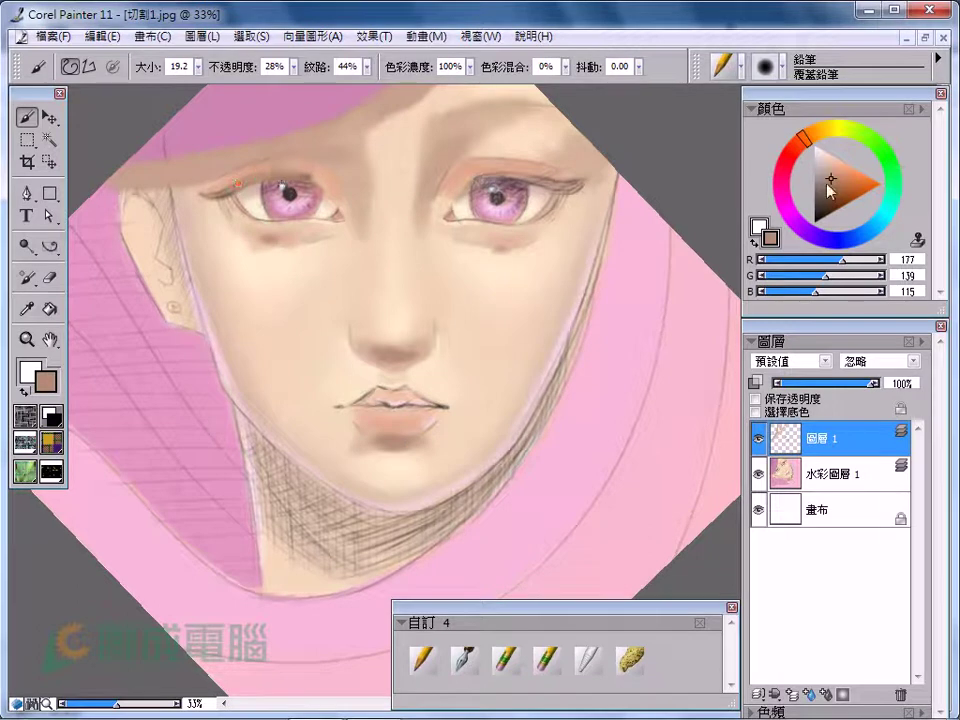
{"action": "key", "text": "["}
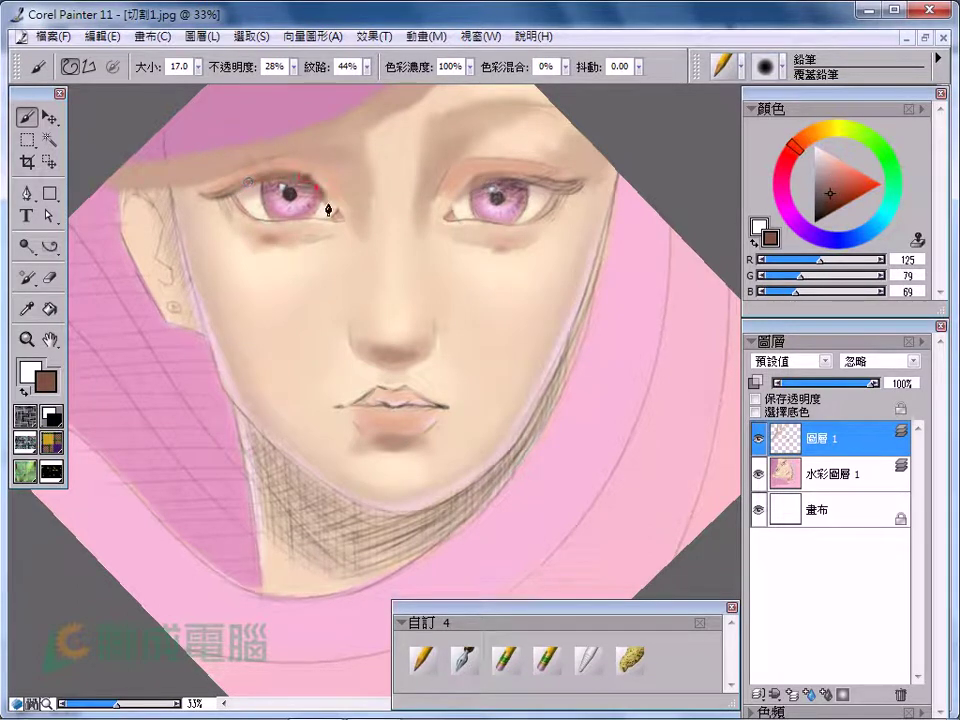
{"action": "left_click_drag", "start_coordinate": [246, 181], "coordinate": [235, 197]}
{"action": "left_click_drag", "start_coordinate": [464, 197], "coordinate": [557, 197]}
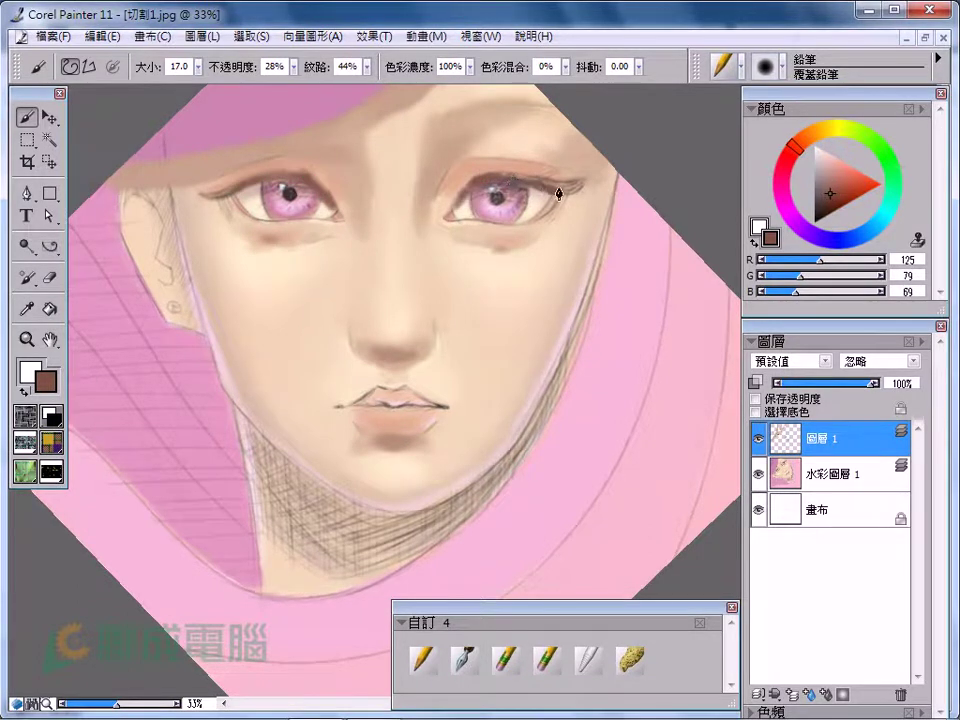
{"action": "left_click_drag", "start_coordinate": [241, 205], "coordinate": [335, 215]}
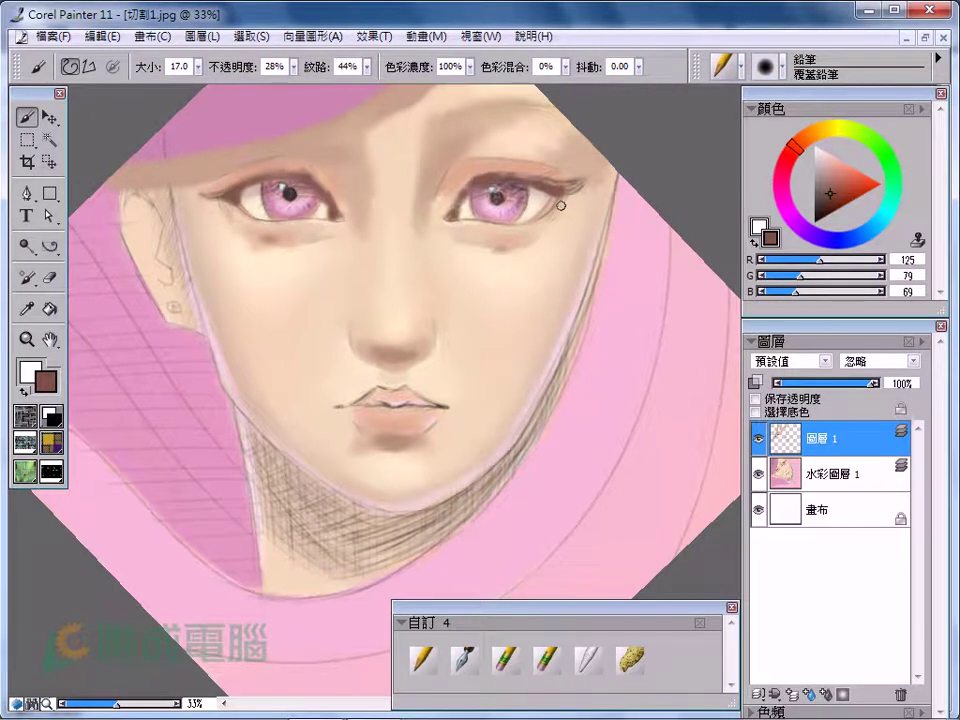
Step: Shade the ear in muted brown and add a pinkish-purple stroke on the hood
{"action": "left_click", "coordinate": [150, 232], "text": "alt"}
{"action": "left_click_drag", "start_coordinate": [112, 160], "coordinate": [162, 273]}
{"action": "left_click_drag", "start_coordinate": [321, 73], "coordinate": [356, 165]}
{"action": "left_click", "coordinate": [356, 165], "text": "alt"}
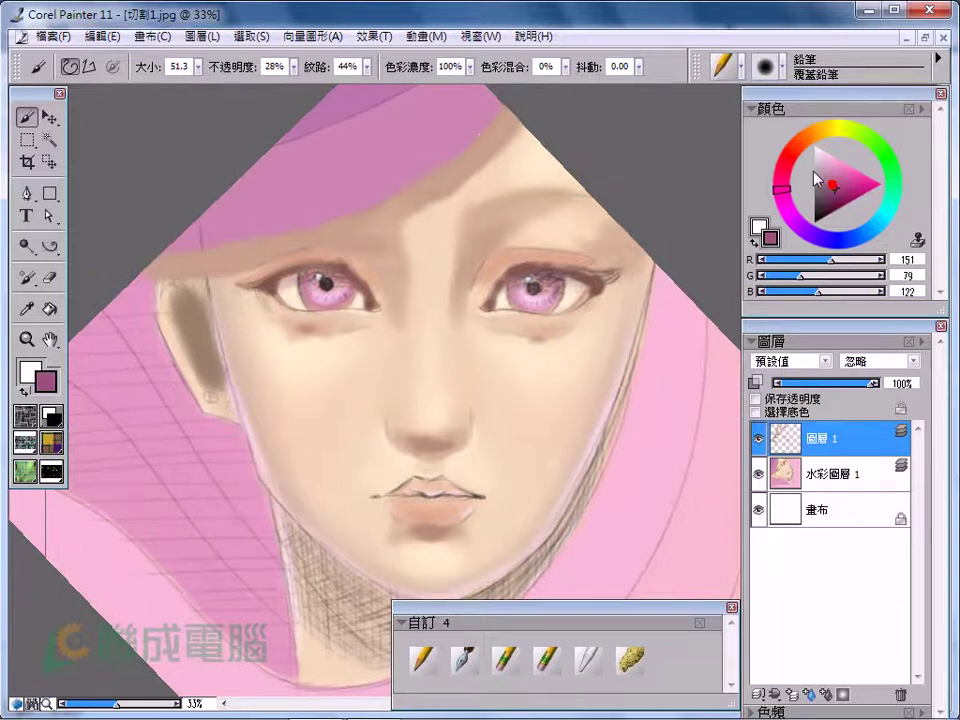
{"action": "mouse_move", "coordinate": [480, 100]}
{"action": "left_mouse_down"}
{"action": "mouse_move", "coordinate": [433, 162]}
{"action": "mouse_move", "coordinate": [360, 204]}
{"action": "mouse_move", "coordinate": [264, 221]}
{"action": "mouse_move", "coordinate": [336, 197]}
{"action": "mouse_move", "coordinate": [179, 247]}
{"action": "mouse_move", "coordinate": [364, 306]}
{"action": "mouse_move", "coordinate": [531, 456]}
{"action": "mouse_move", "coordinate": [357, 147]}
{"action": "mouse_move", "coordinate": [544, 214]}
{"action": "mouse_move", "coordinate": [572, 456]}
{"action": "mouse_move", "coordinate": [409, 236]}
{"action": "mouse_move", "coordinate": [403, 296]}
{"action": "left_mouse_up"}
Step: Shade the right jaw, face edge, chin underside and neck in skin brown
{"action": "left_click", "coordinate": [379, 426], "text": "alt"}
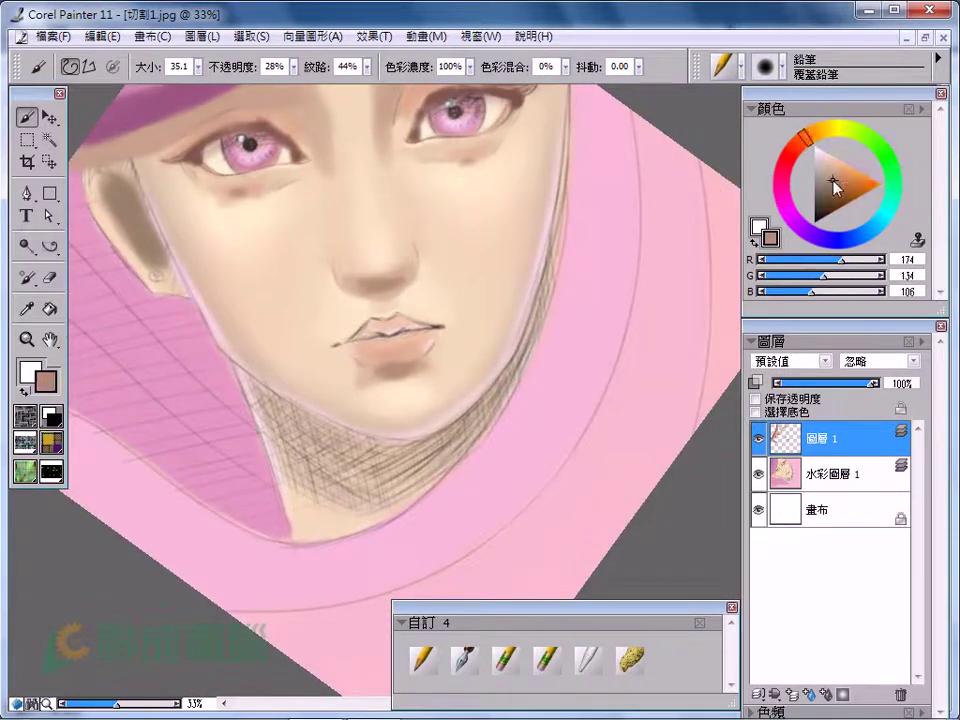
{"action": "key", "text": "bracketleft"}
{"action": "key", "text": "bracketleft"}
{"action": "key", "text": "bracketleft"}
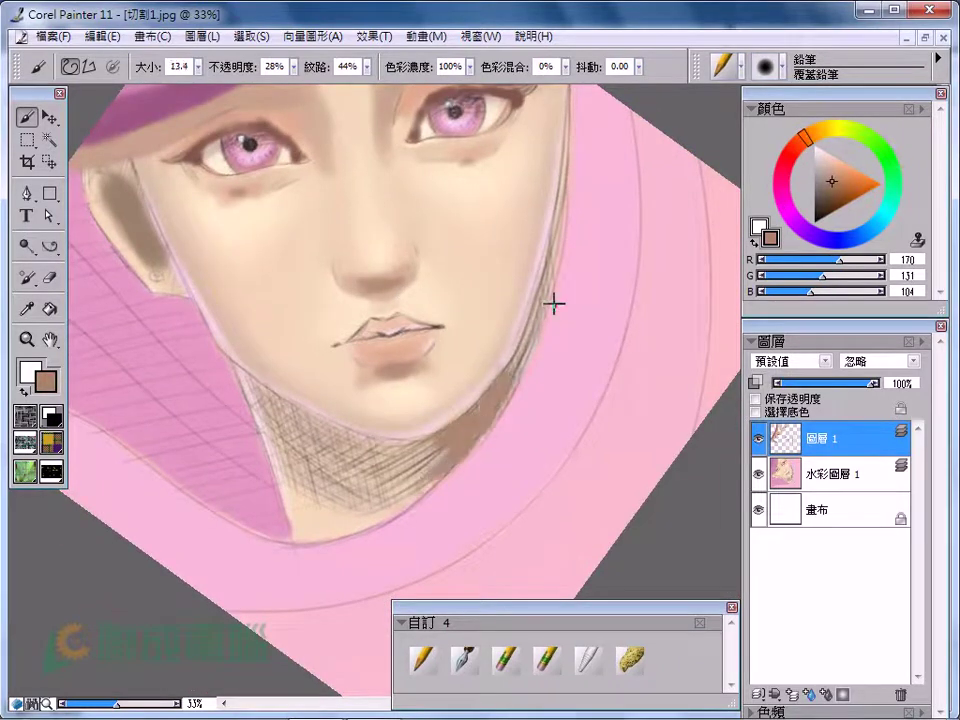
{"action": "left_click_drag", "start_coordinate": [558, 264], "coordinate": [511, 366]}
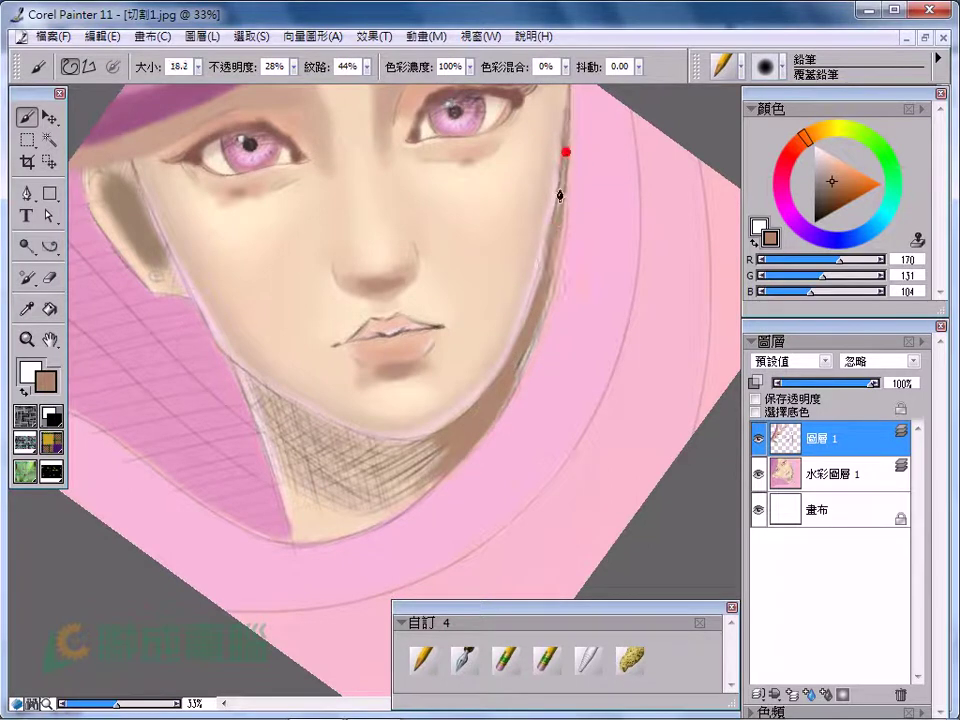
{"action": "left_click_drag", "start_coordinate": [557, 193], "coordinate": [553, 265]}
{"action": "key", "text": "bracketright"}
{"action": "key", "text": "bracketright"}
{"action": "key", "text": "bracketright"}
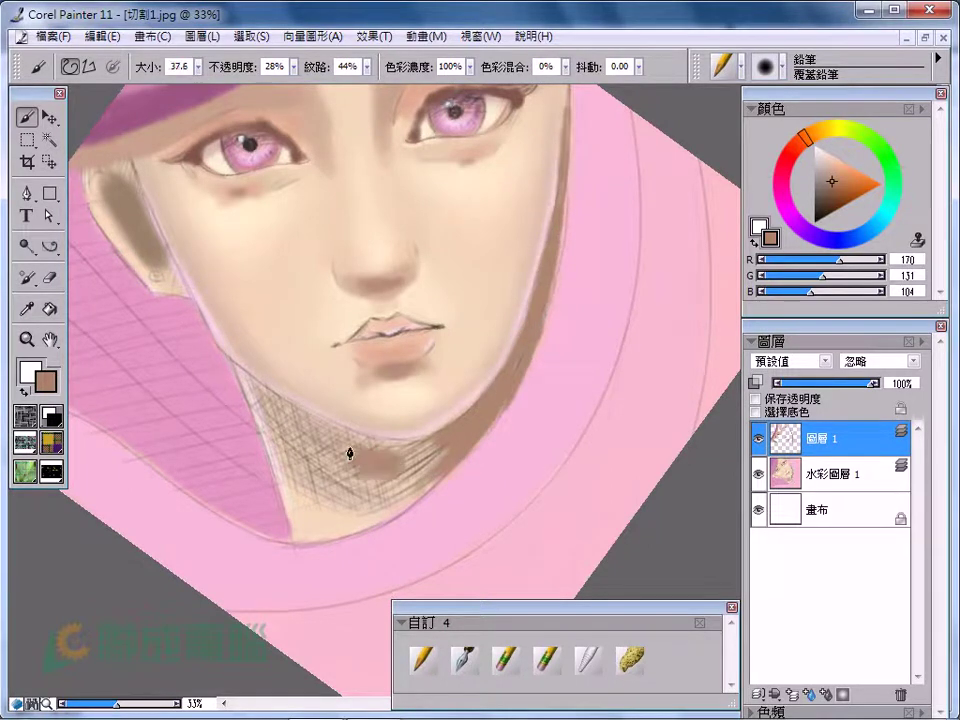
{"action": "mouse_move", "coordinate": [349, 454]}
{"action": "left_mouse_down"}
{"action": "mouse_move", "coordinate": [413, 450]}
{"action": "mouse_move", "coordinate": [369, 453]}
{"action": "left_mouse_up"}
{"action": "mouse_move", "coordinate": [416, 494]}
{"action": "left_mouse_down"}
{"action": "mouse_move", "coordinate": [287, 450]}
{"action": "mouse_move", "coordinate": [298, 426]}
{"action": "mouse_move", "coordinate": [354, 521]}
{"action": "mouse_move", "coordinate": [254, 399]}
{"action": "left_mouse_up"}
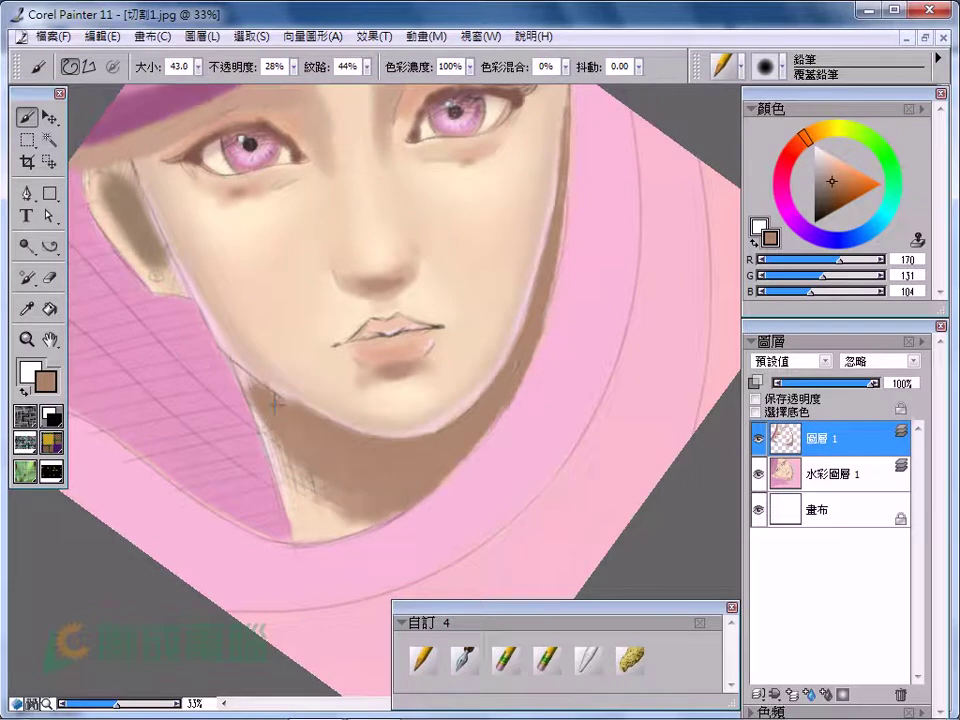
{"action": "key", "text": "bracketleft"}
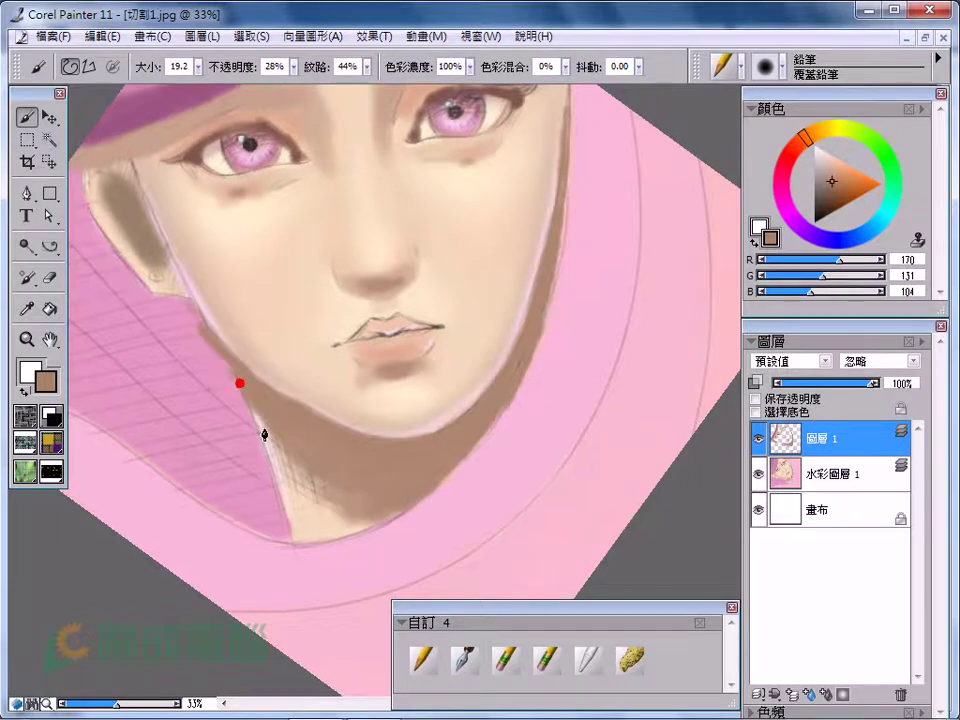
Step: Reset the view, rotate the canvas, and paint a dark mauve shadow on the hood below the face
{"action": "left_click", "coordinate": [281, 448], "text": "alt"}
{"action": "left_click", "coordinate": [326, 439], "text": "alt"}
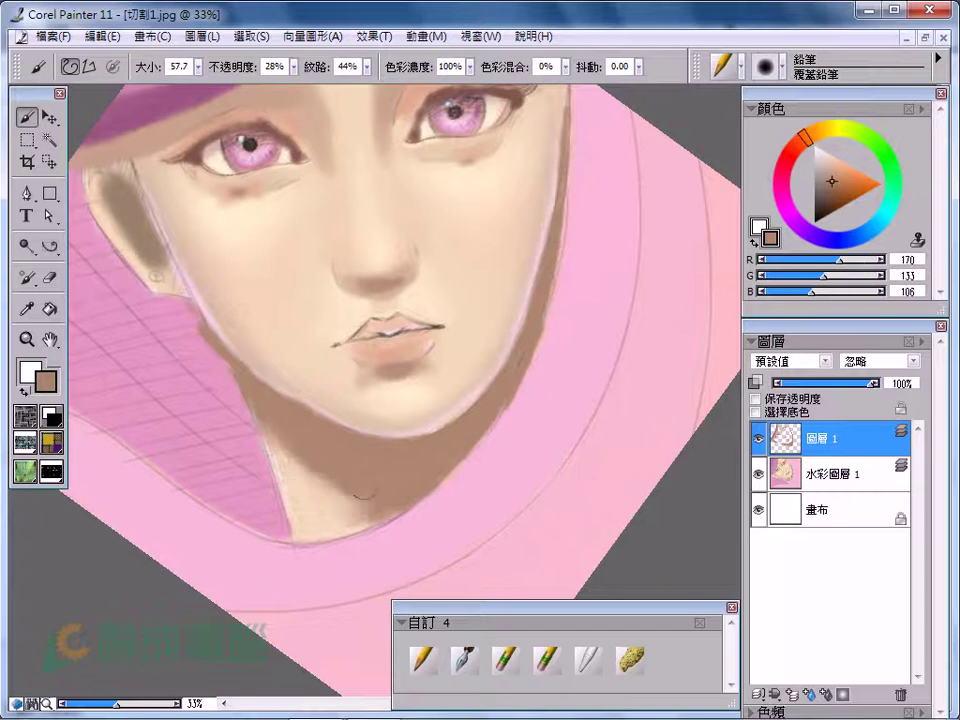
{"action": "key", "text": "ctrl+0"}
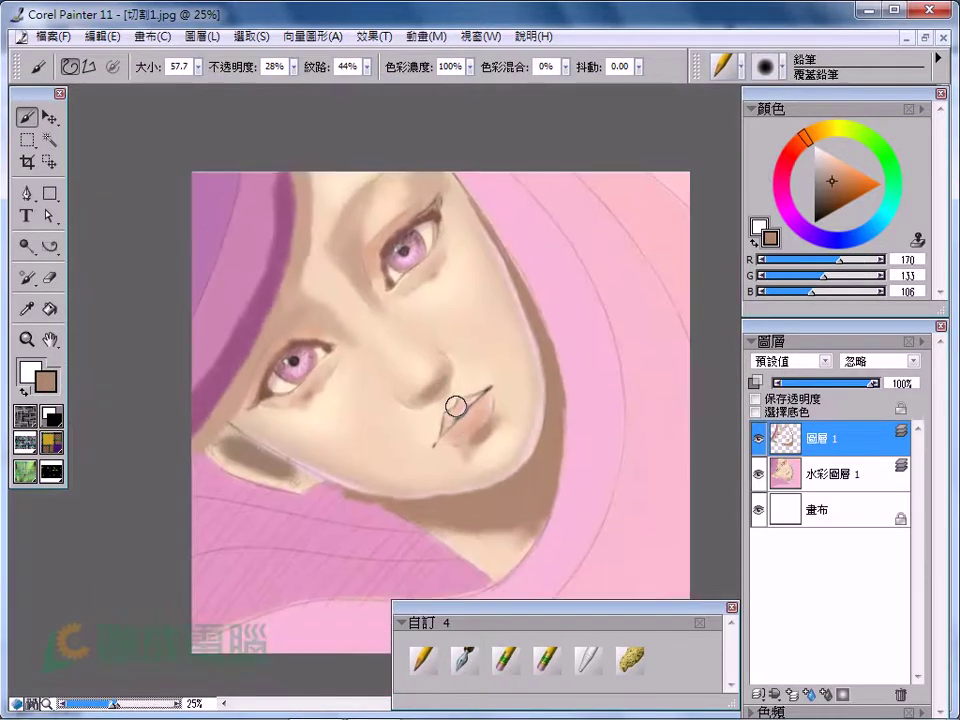
{"action": "left_click_drag", "start_coordinate": [455, 405], "coordinate": [569, 383]}
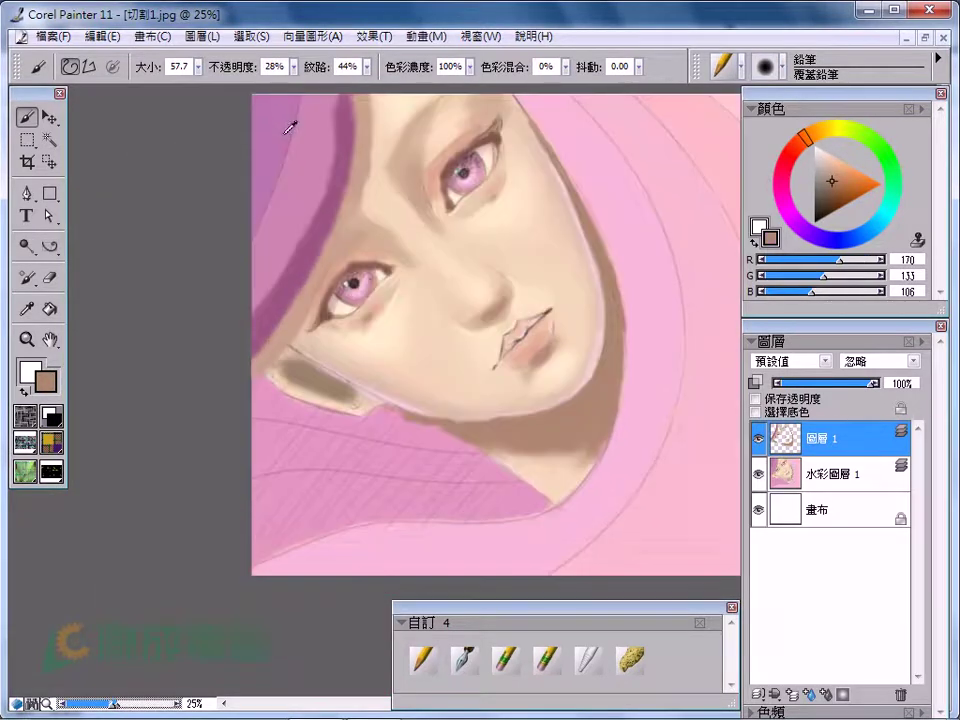
{"action": "left_click", "coordinate": [317, 267], "text": "alt"}
{"action": "left_click_drag", "start_coordinate": [317, 267], "coordinate": [256, 210]}
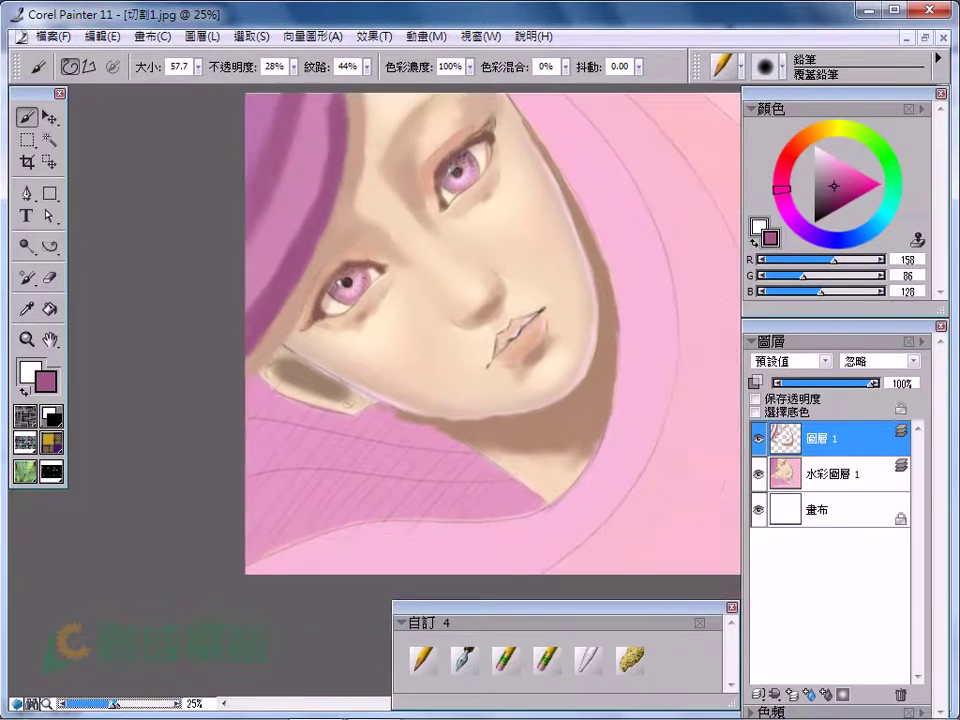
{"action": "left_click", "coordinate": [321, 122], "text": "alt"}
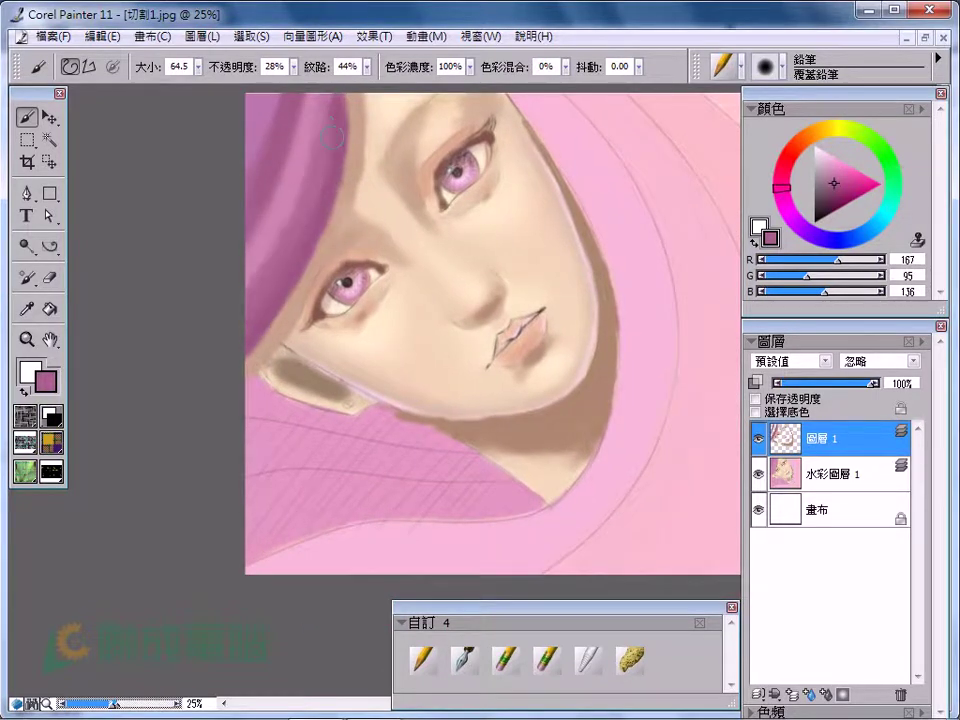
{"action": "mouse_move", "coordinate": [601, 388]}
{"action": "left_mouse_down"}
{"action": "mouse_move", "coordinate": [561, 230]}
{"action": "mouse_move", "coordinate": [493, 257]}
{"action": "left_mouse_up"}
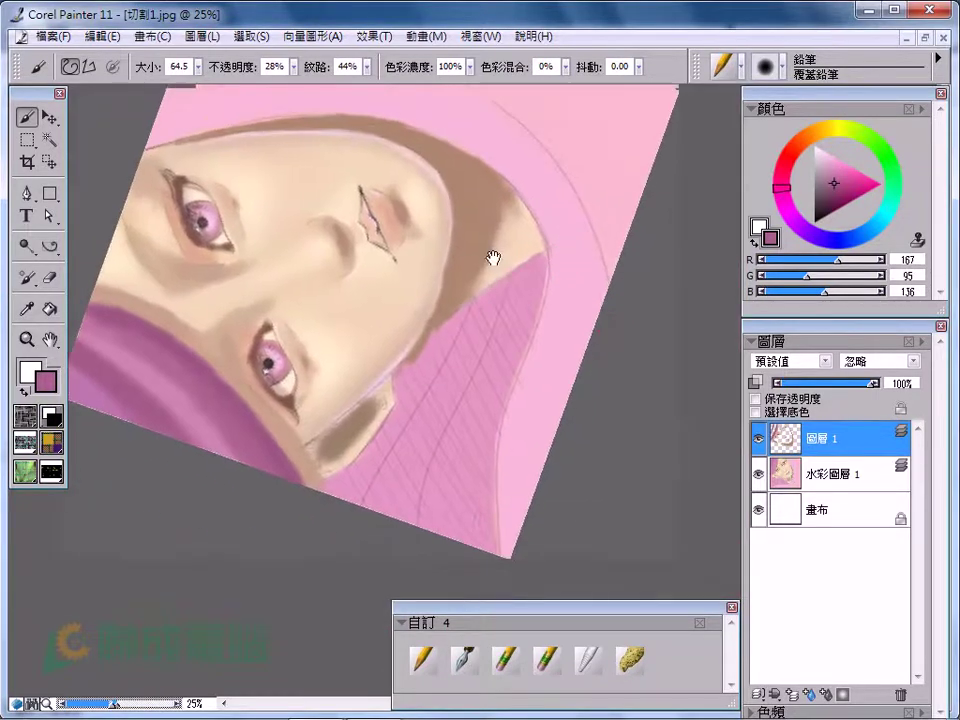
{"action": "left_click", "coordinate": [450, 381], "text": "alt"}
{"action": "left_click", "coordinate": [838, 190]}
{"action": "left_click_drag", "start_coordinate": [485, 322], "coordinate": [455, 368]}
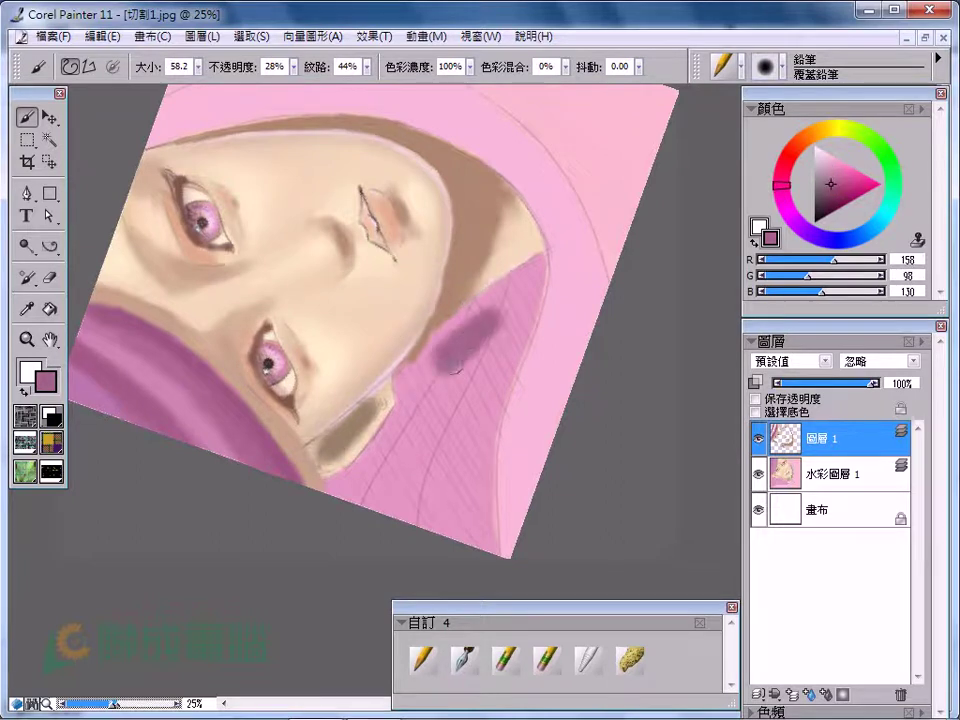
Step: Using the flat-colour Pen, draw deep mauve lines along the face edge and the hood's inner edge
{"action": "left_click", "coordinate": [461, 660]}
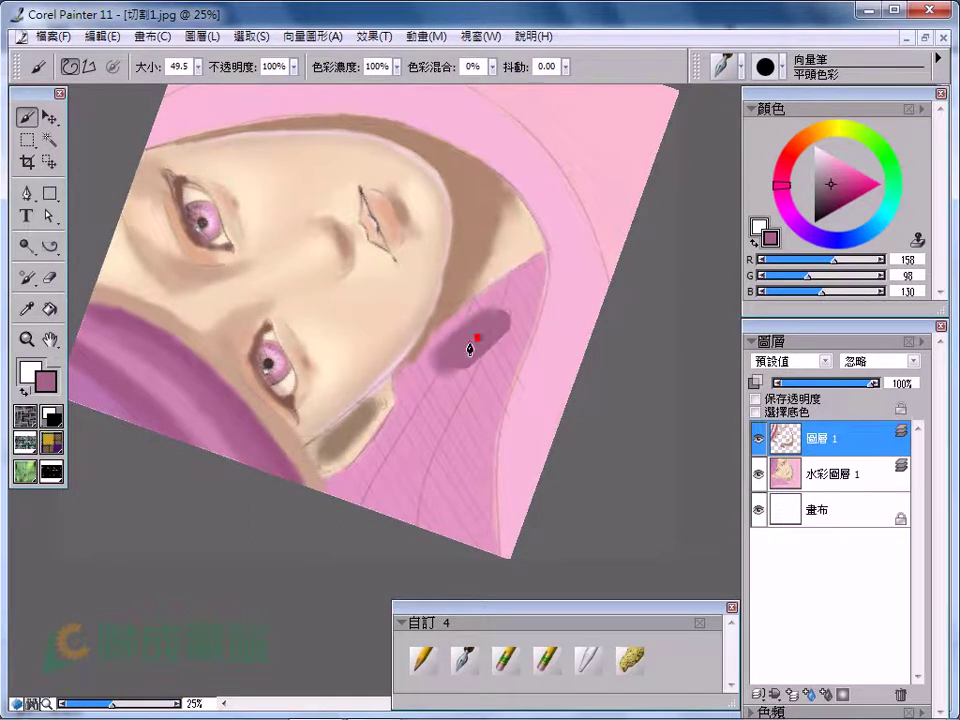
{"action": "key", "text": "ctrl+equal"}
{"action": "left_click", "coordinate": [833, 193]}
{"action": "mouse_move", "coordinate": [497, 226]}
{"action": "left_mouse_down"}
{"action": "mouse_move", "coordinate": [386, 308]}
{"action": "mouse_move", "coordinate": [326, 435]}
{"action": "mouse_move", "coordinate": [261, 487]}
{"action": "left_mouse_up"}
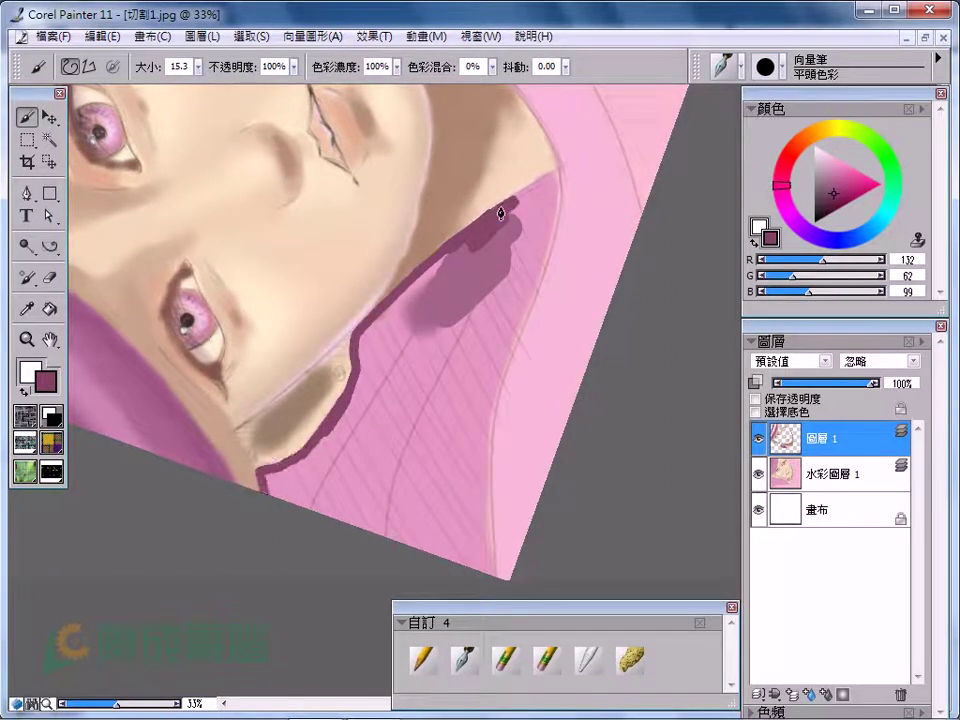
{"action": "left_click_drag", "start_coordinate": [553, 171], "coordinate": [514, 568]}
Step: Rotate the face upright and continue the outline down the hood's left edge and up toward the chin
{"action": "mouse_move", "coordinate": [508, 619]}
{"action": "left_mouse_down"}
{"action": "mouse_move", "coordinate": [432, 474]}
{"action": "mouse_move", "coordinate": [461, 497]}
{"action": "mouse_move", "coordinate": [483, 494]}
{"action": "left_mouse_up"}
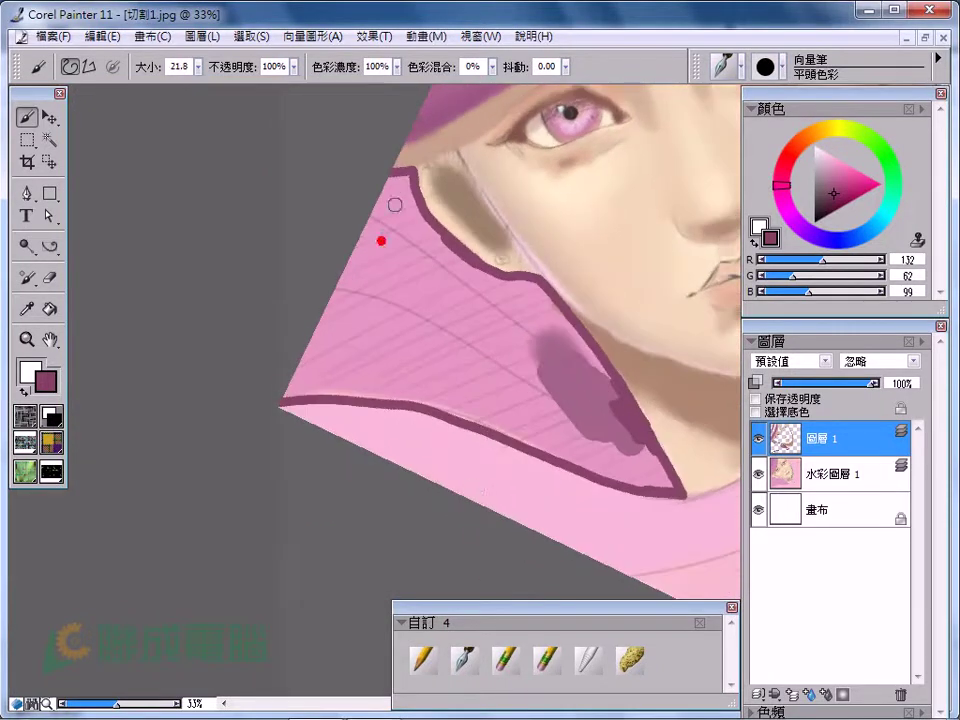
{"action": "left_click_drag", "start_coordinate": [389, 184], "coordinate": [296, 381]}
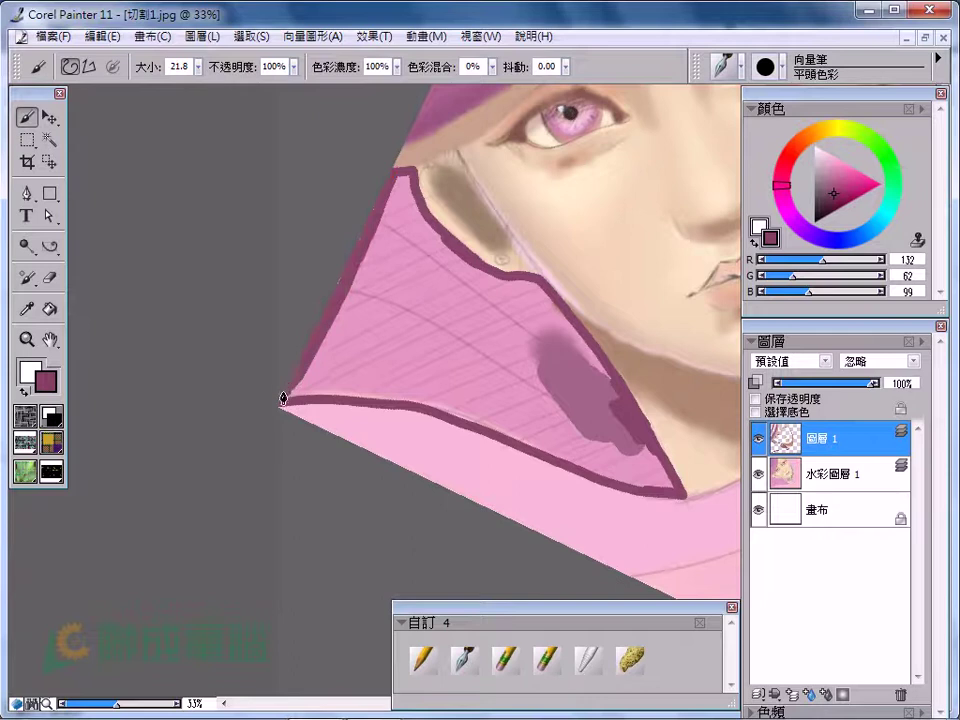
{"action": "scroll", "coordinate": [411, 261], "scroll_direction": "down", "scroll_amount": 1}
{"action": "scroll", "coordinate": [411, 263], "scroll_direction": "down", "scroll_amount": 3}
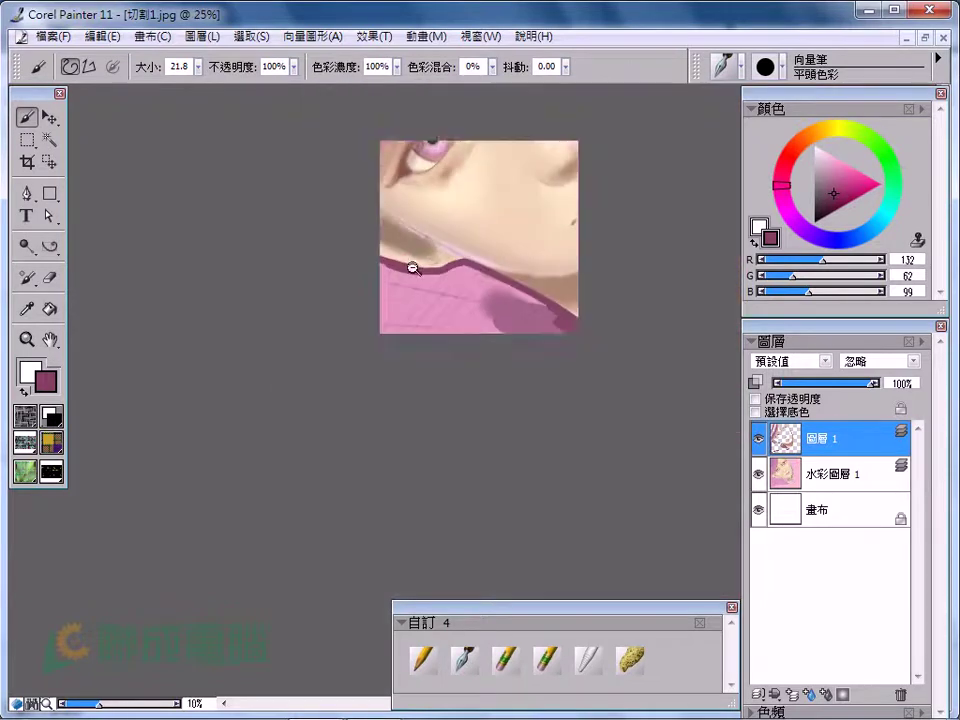
{"action": "scroll", "coordinate": [411, 263], "scroll_direction": "up", "scroll_amount": 3}
{"action": "mouse_move", "coordinate": [439, 221]}
{"action": "left_mouse_down"}
{"action": "mouse_move", "coordinate": [346, 185]}
{"action": "mouse_move", "coordinate": [510, 471]}
{"action": "left_mouse_up"}
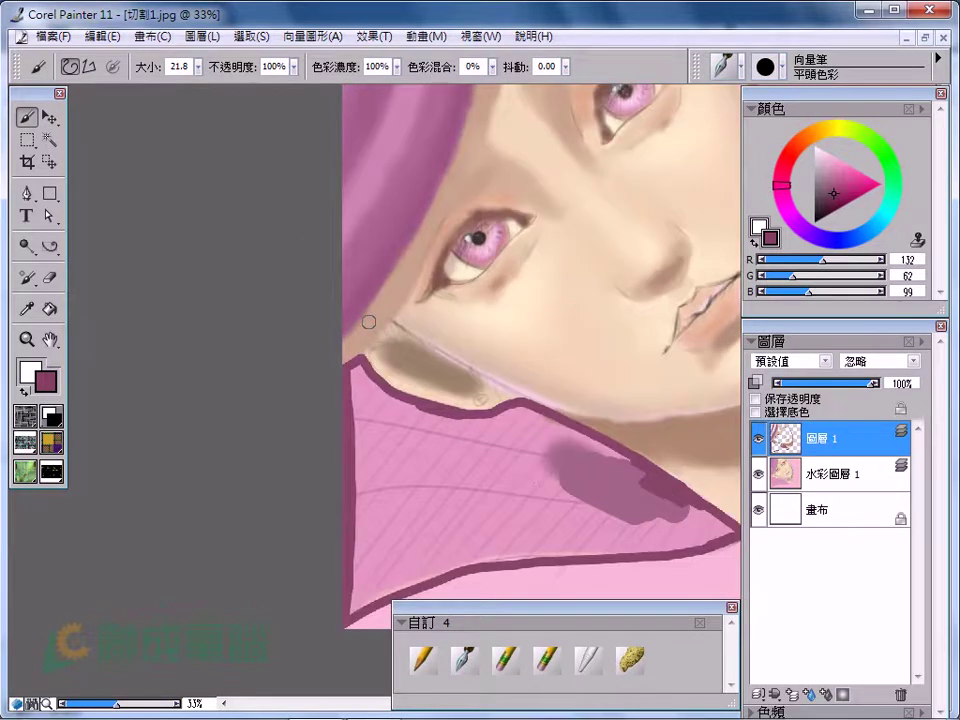
{"action": "mouse_move", "coordinate": [360, 364]}
{"action": "left_mouse_down"}
{"action": "mouse_move", "coordinate": [364, 343]}
{"action": "mouse_move", "coordinate": [385, 327]}
{"action": "mouse_move", "coordinate": [342, 353]}
{"action": "left_mouse_up"}
Step: Thicken the dark mauve outline beside the chin, then rotate the canvas about 45 degrees
{"action": "left_click_drag", "start_coordinate": [525, 454], "coordinate": [255, 278]}
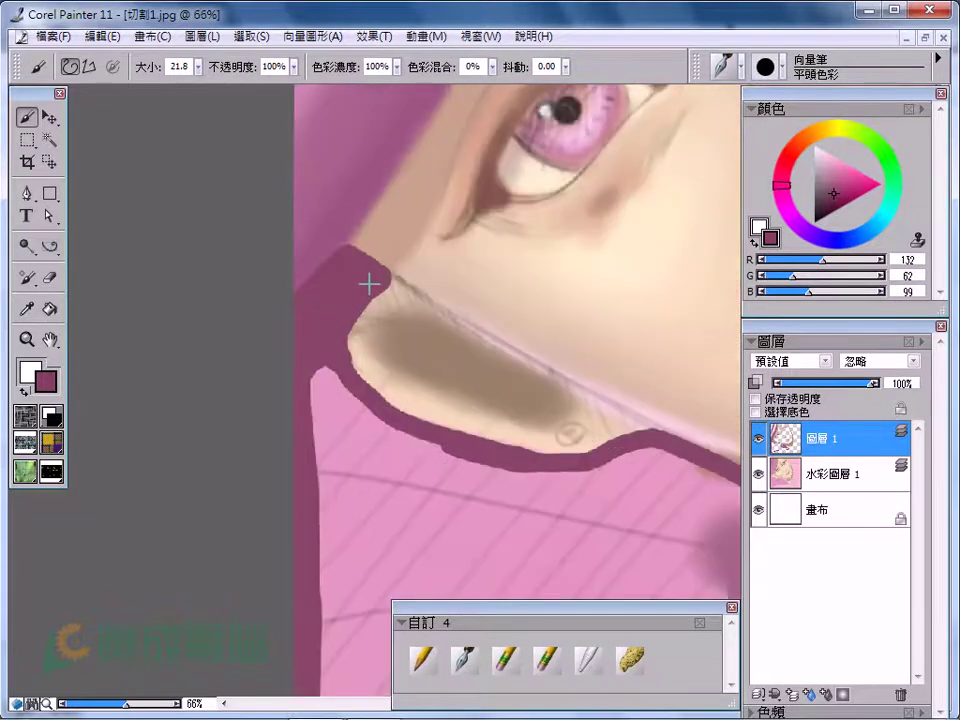
{"action": "left_click_drag", "start_coordinate": [348, 357], "coordinate": [352, 331]}
{"action": "left_click", "coordinate": [381, 314], "text": "ctrl+alt"}
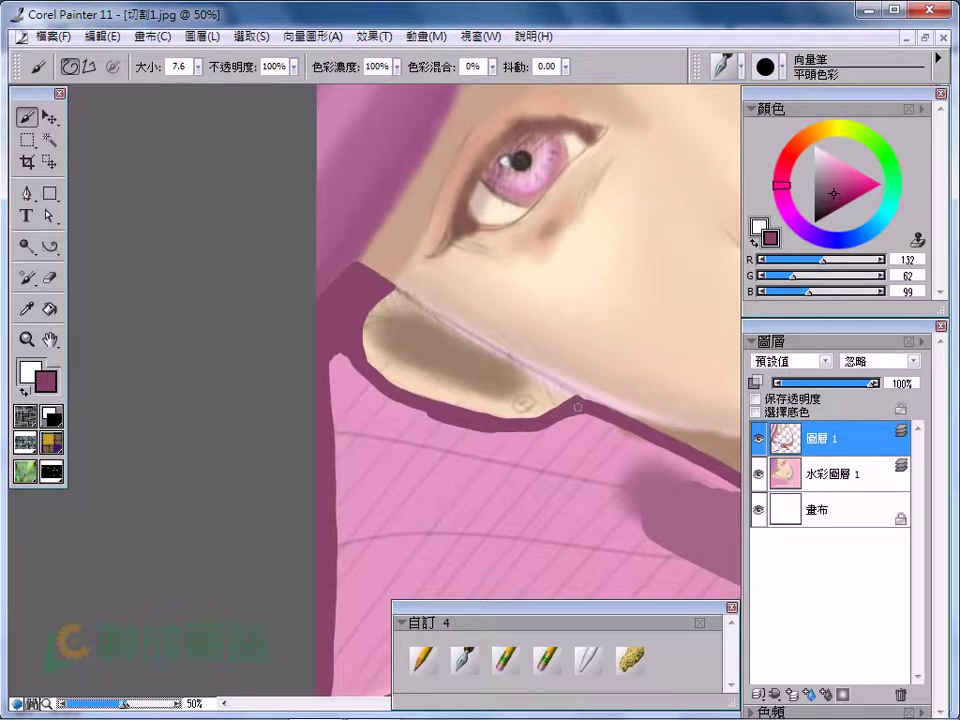
{"action": "left_click", "coordinate": [527, 478], "text": "ctrl+alt"}
{"action": "left_click_drag", "start_coordinate": [508, 476], "coordinate": [514, 429]}
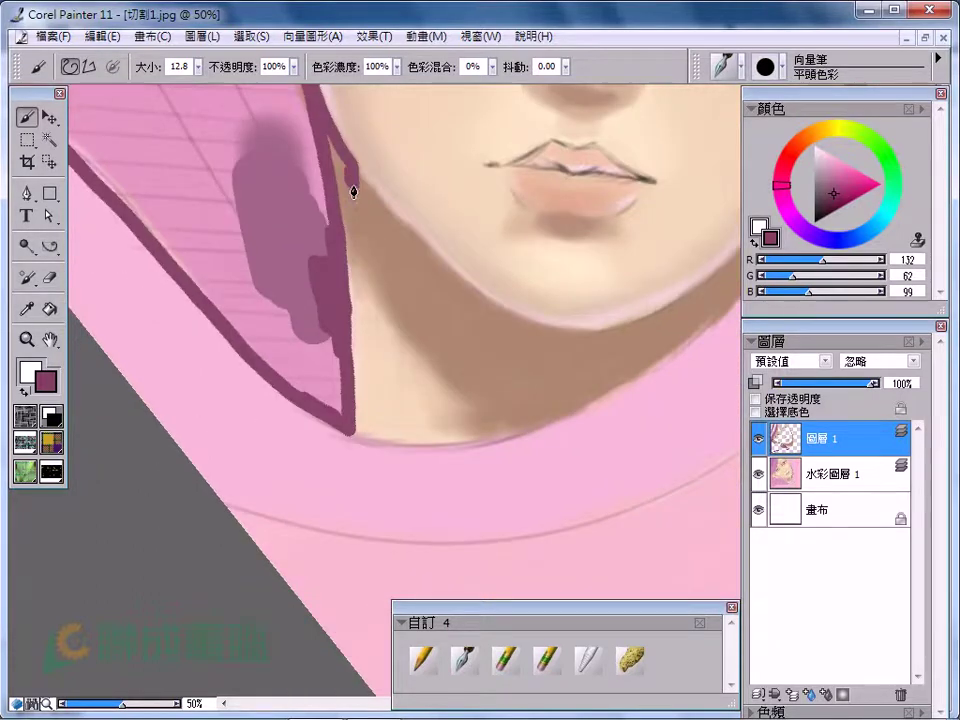
Step: Darken the collar edge with several strokes and draw a right-jaw line, undoing the over-long attempt
{"action": "mouse_move", "coordinate": [353, 190]}
{"action": "left_mouse_down"}
{"action": "mouse_move", "coordinate": [345, 266]}
{"action": "mouse_move", "coordinate": [345, 186]}
{"action": "mouse_move", "coordinate": [399, 256]}
{"action": "mouse_move", "coordinate": [491, 420]}
{"action": "mouse_move", "coordinate": [516, 413]}
{"action": "left_mouse_up"}
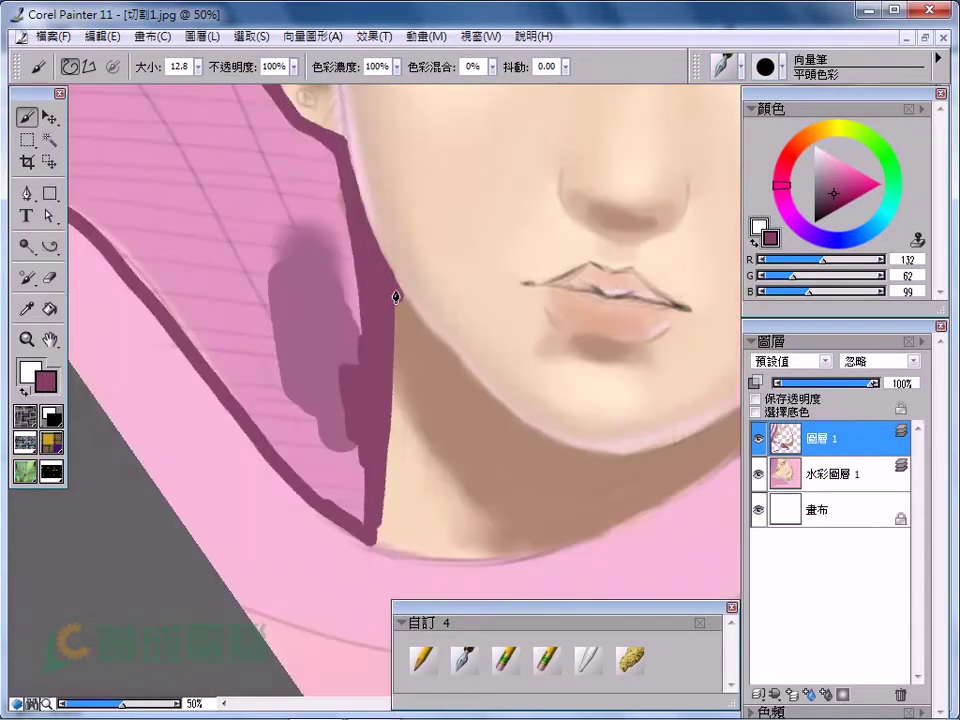
{"action": "mouse_move", "coordinate": [414, 319]}
{"action": "left_mouse_down"}
{"action": "mouse_move", "coordinate": [386, 497]}
{"action": "mouse_move", "coordinate": [401, 317]}
{"action": "mouse_move", "coordinate": [381, 486]}
{"action": "mouse_move", "coordinate": [414, 327]}
{"action": "mouse_move", "coordinate": [399, 491]}
{"action": "left_mouse_up"}
{"action": "left_click_drag", "start_coordinate": [450, 346], "coordinate": [240, 316]}
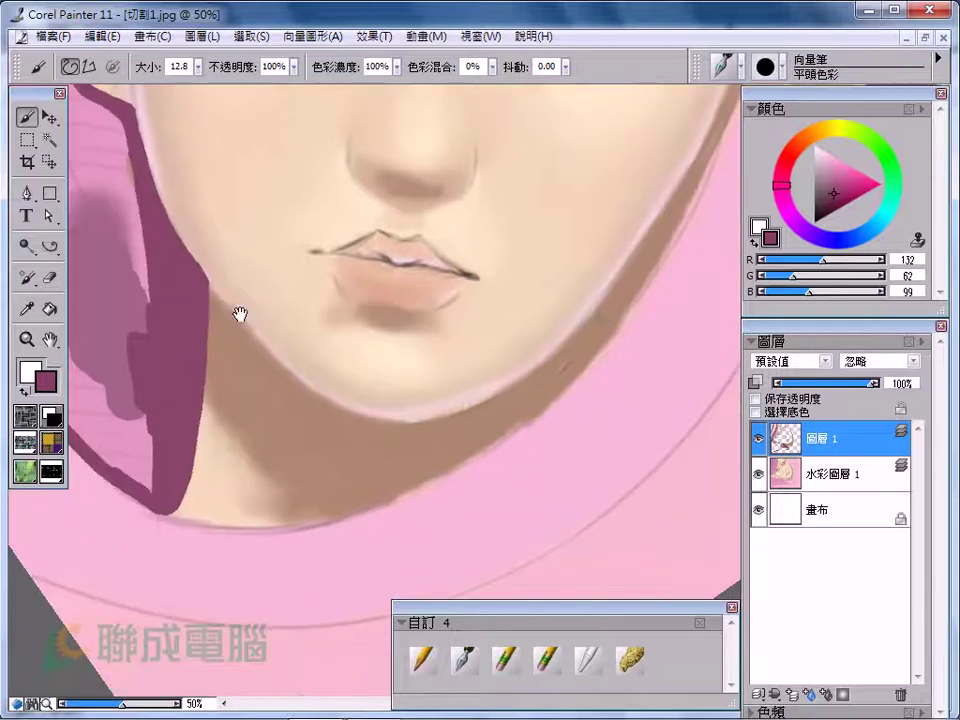
{"action": "mouse_move", "coordinate": [597, 318]}
{"action": "left_mouse_down"}
{"action": "mouse_move", "coordinate": [592, 358]}
{"action": "mouse_move", "coordinate": [470, 442]}
{"action": "left_mouse_up"}
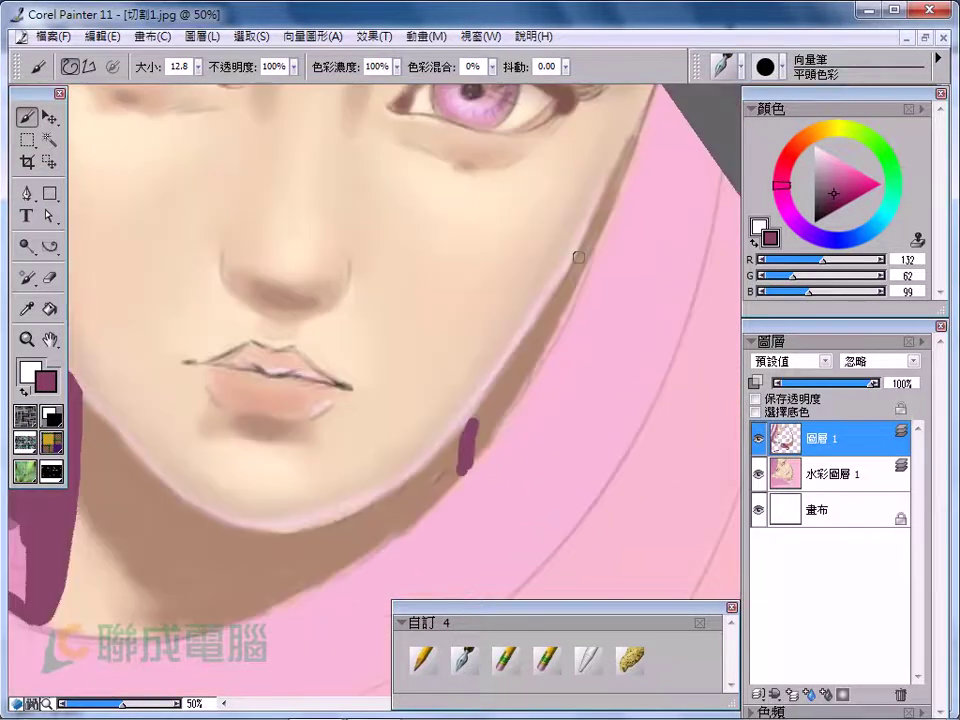
{"action": "mouse_move", "coordinate": [588, 243]}
{"action": "left_mouse_down"}
{"action": "mouse_move", "coordinate": [488, 405]}
{"action": "mouse_move", "coordinate": [621, 176]}
{"action": "mouse_move", "coordinate": [563, 311]}
{"action": "mouse_move", "coordinate": [477, 440]}
{"action": "mouse_move", "coordinate": [527, 403]}
{"action": "left_mouse_up"}
{"action": "key", "text": "ctrl+z"}
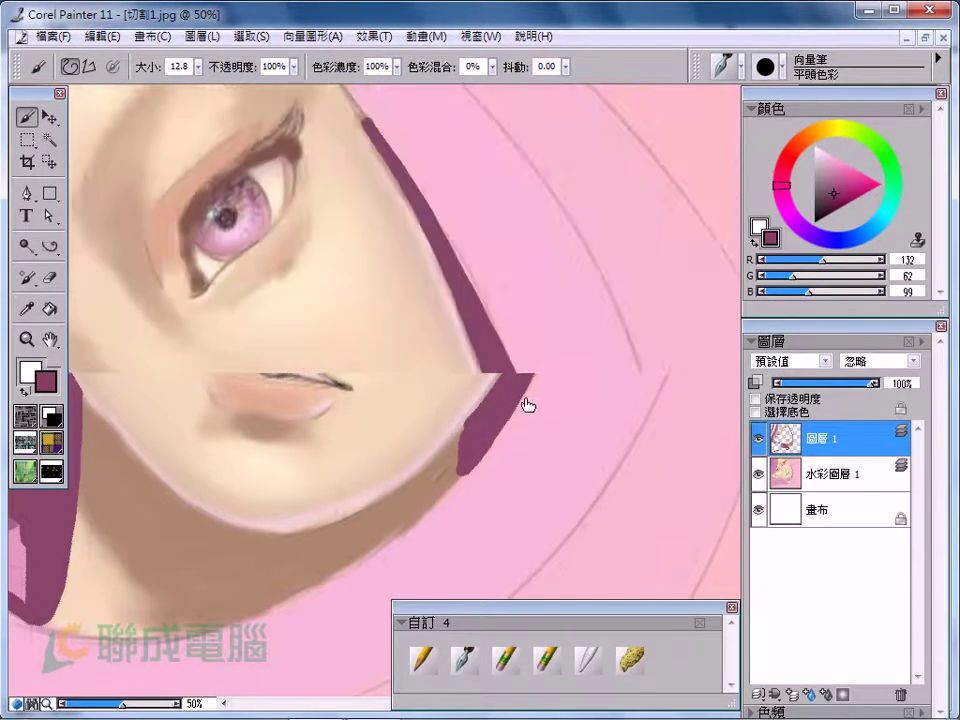
{"action": "key", "text": "ctrl+minus"}
{"action": "key", "text": "ctrl+minus"}
{"action": "key", "text": "ctrl+minus"}
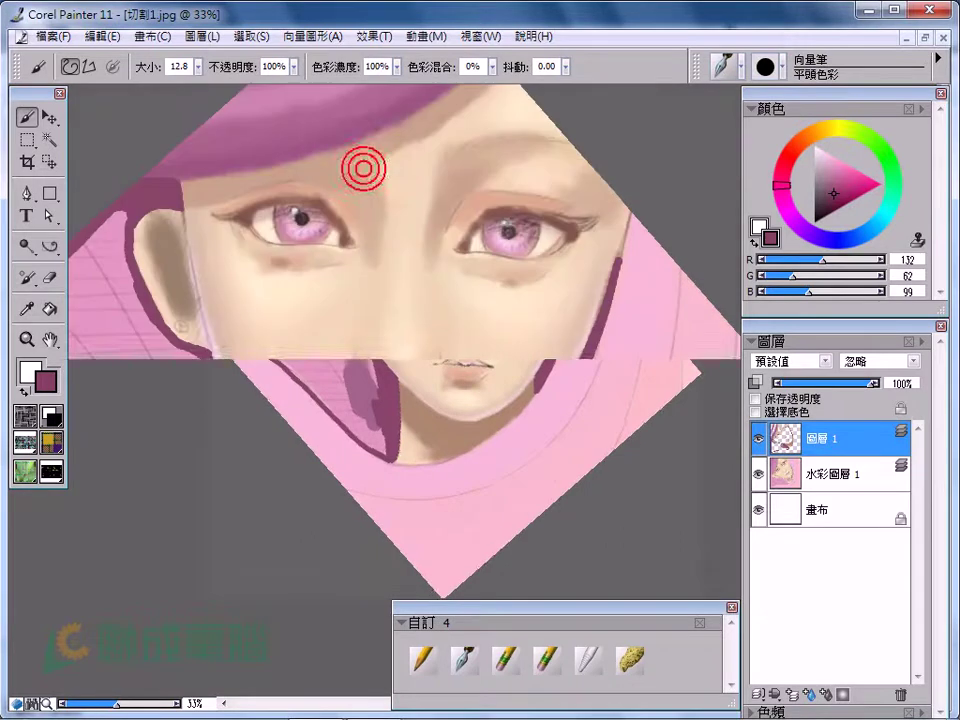
{"action": "left_click", "coordinate": [589, 407], "text": "alt"}
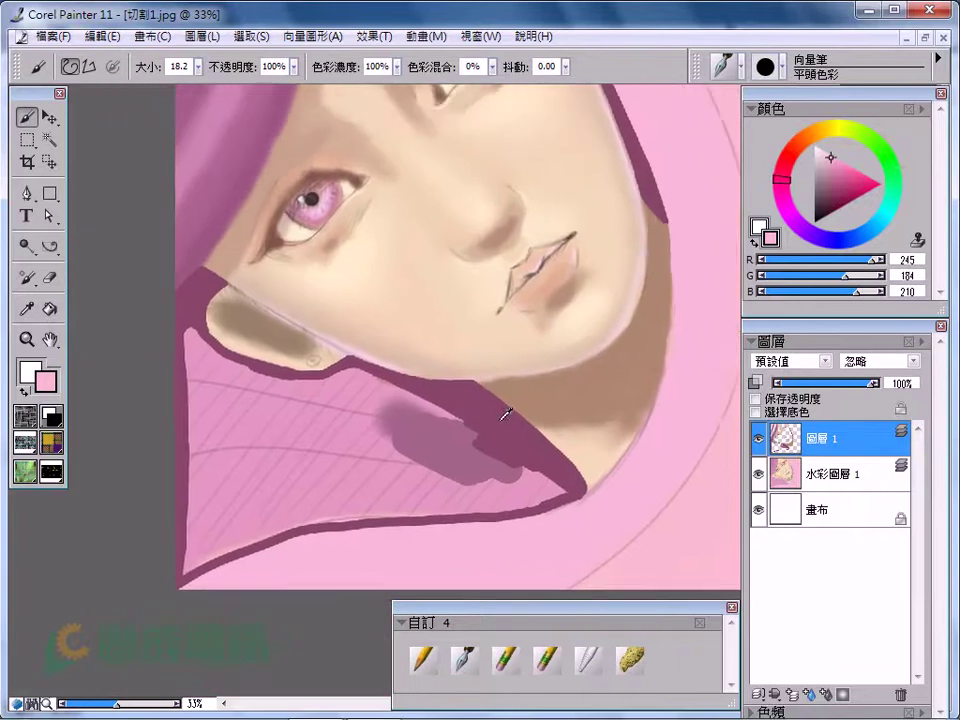
Step: Sample the dark mauve, bucket-fill the outlined hood flap, and return to the brush
{"action": "left_click", "coordinate": [505, 413], "text": "alt"}
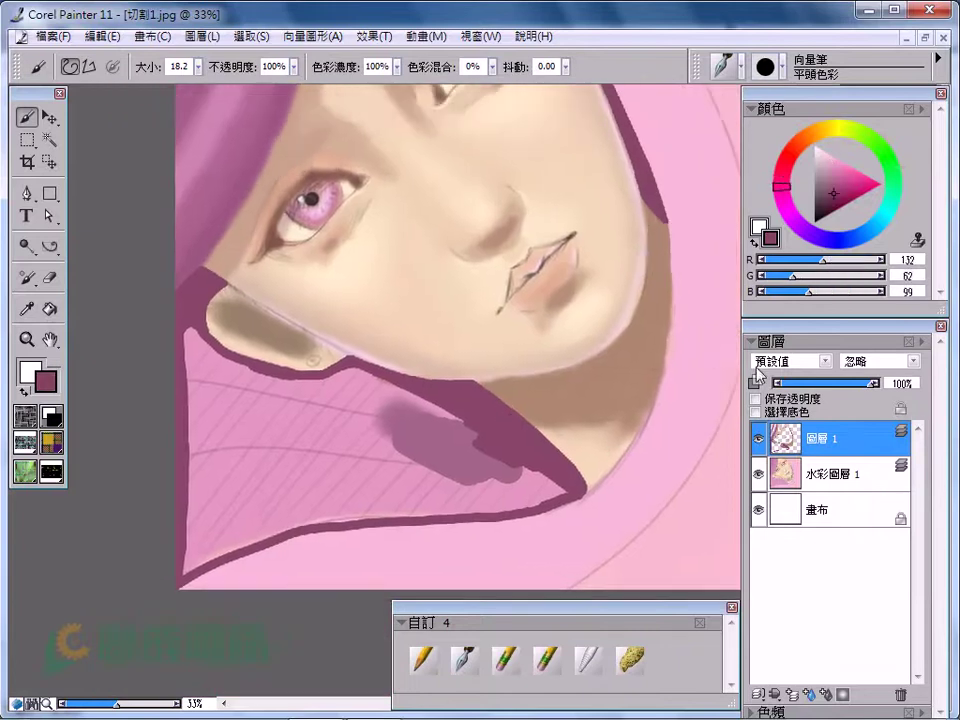
{"action": "left_click", "coordinate": [55, 312]}
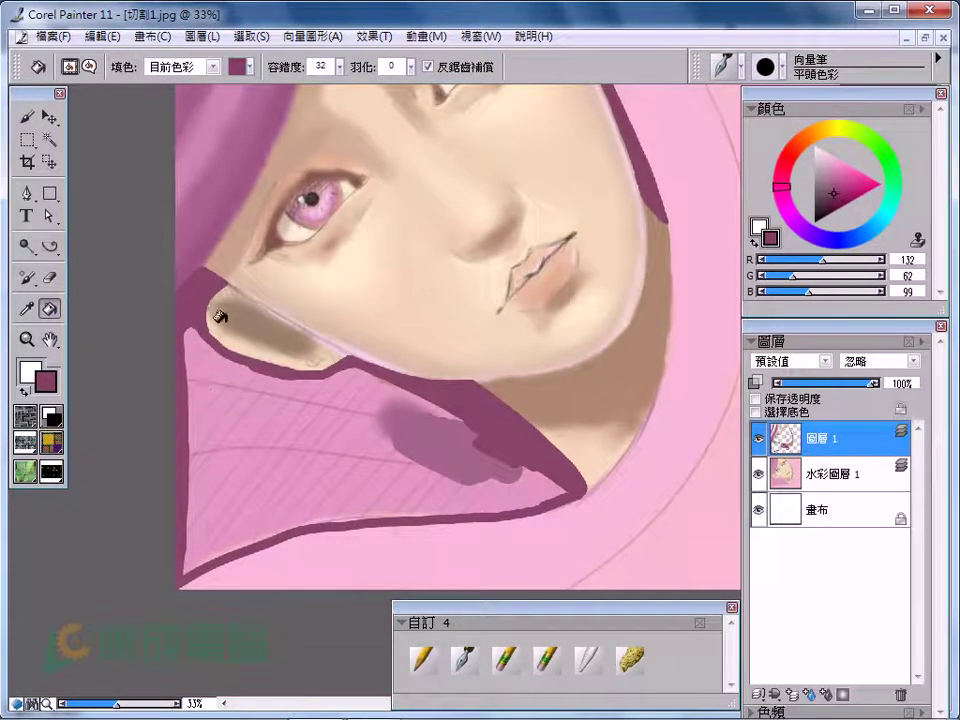
{"action": "left_click", "coordinate": [243, 408]}
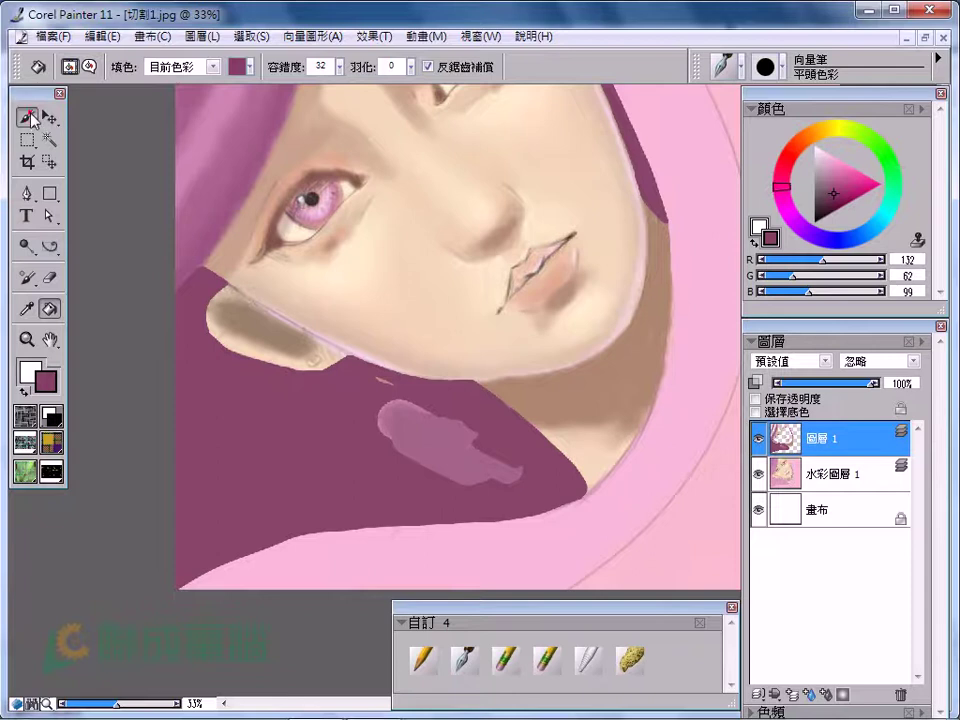
{"action": "left_click", "coordinate": [27, 117]}
{"action": "mouse_move", "coordinate": [407, 507]}
{"action": "left_mouse_down"}
{"action": "mouse_move", "coordinate": [386, 366]}
{"action": "mouse_move", "coordinate": [449, 300]}
{"action": "mouse_move", "coordinate": [475, 290]}
{"action": "left_mouse_up"}
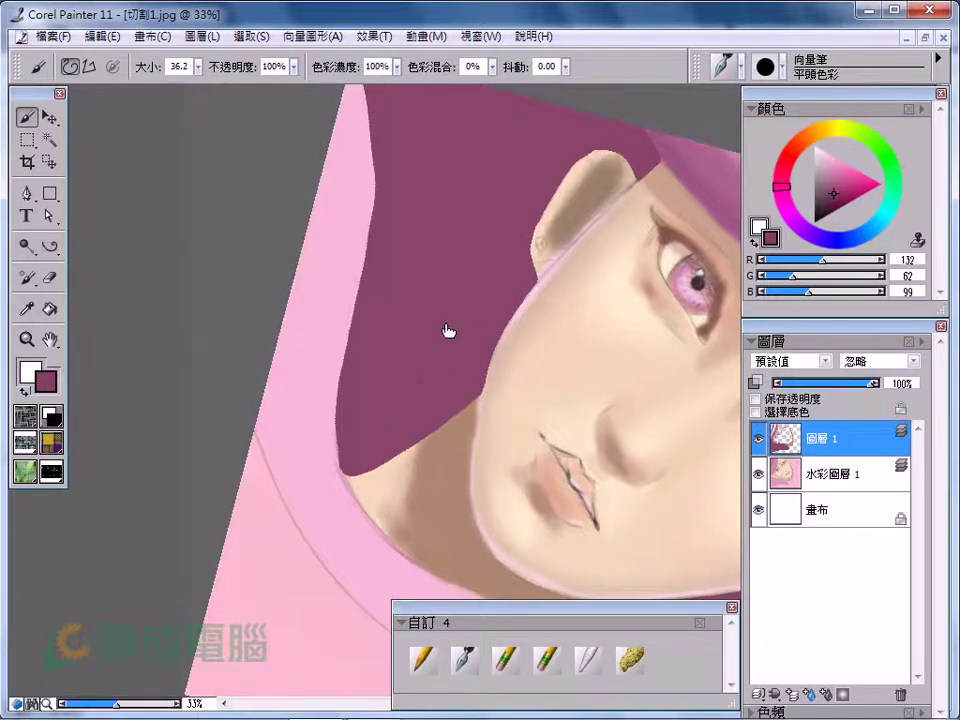
Step: Lighten and texture the ear down to the lobe with the sampled tan skin colour
{"action": "left_click", "coordinate": [441, 328], "text": "alt"}
{"action": "left_click", "coordinate": [440, 366], "text": "ctrl+alt"}
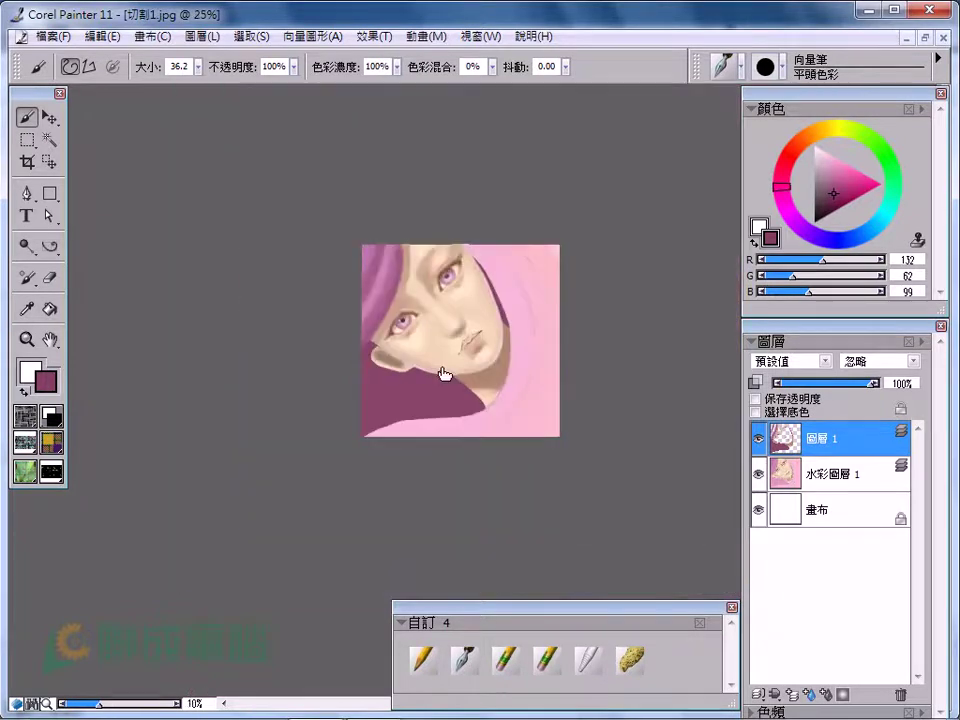
{"action": "left_click", "coordinate": [366, 207], "text": "ctrl"}
{"action": "left_click_drag", "start_coordinate": [535, 310], "coordinate": [516, 381]}
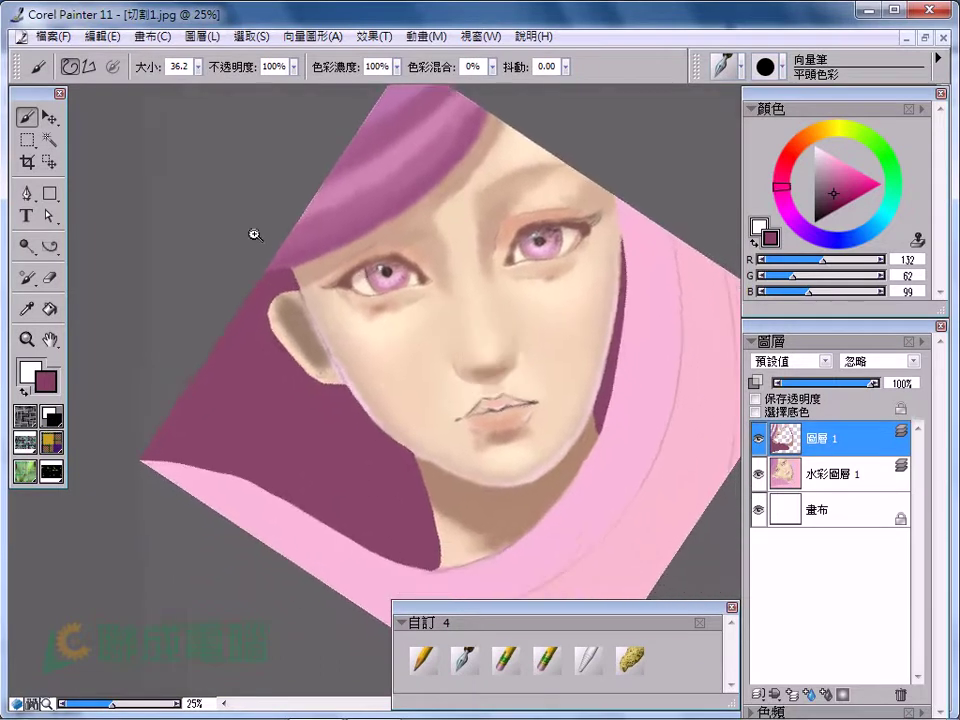
{"action": "left_click", "coordinate": [255, 235], "text": "ctrl"}
{"action": "left_click", "coordinate": [424, 657]}
{"action": "left_click", "coordinate": [285, 349], "text": "alt"}
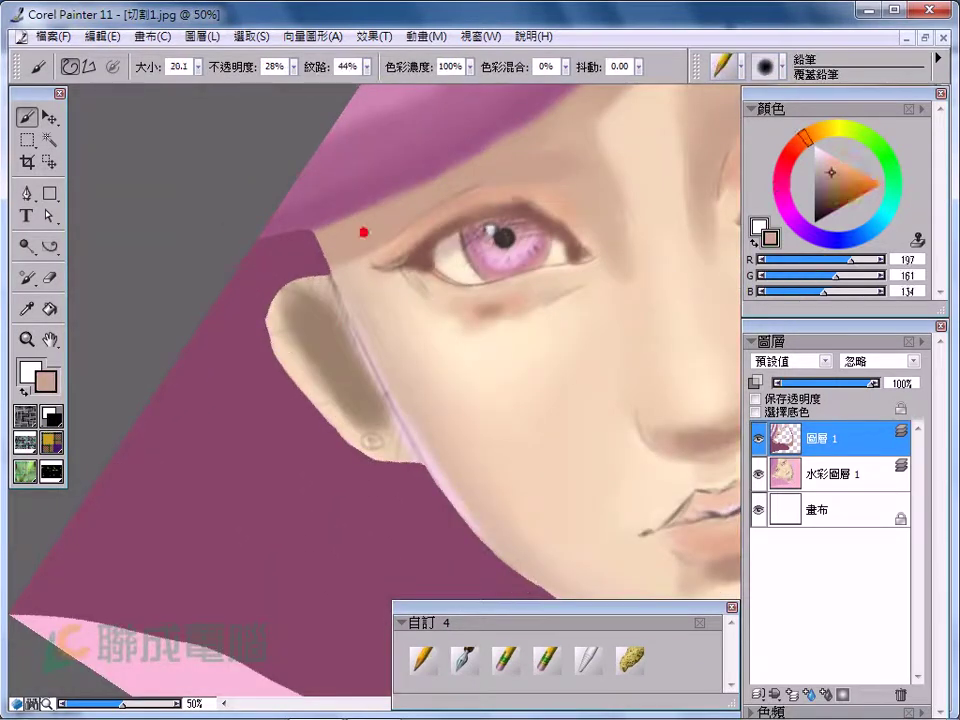
{"action": "mouse_move", "coordinate": [287, 296]}
{"action": "left_mouse_down"}
{"action": "mouse_move", "coordinate": [317, 294]}
{"action": "mouse_move", "coordinate": [349, 381]}
{"action": "mouse_move", "coordinate": [407, 456]}
{"action": "mouse_move", "coordinate": [285, 336]}
{"action": "mouse_move", "coordinate": [306, 386]}
{"action": "mouse_move", "coordinate": [386, 434]}
{"action": "left_mouse_up"}
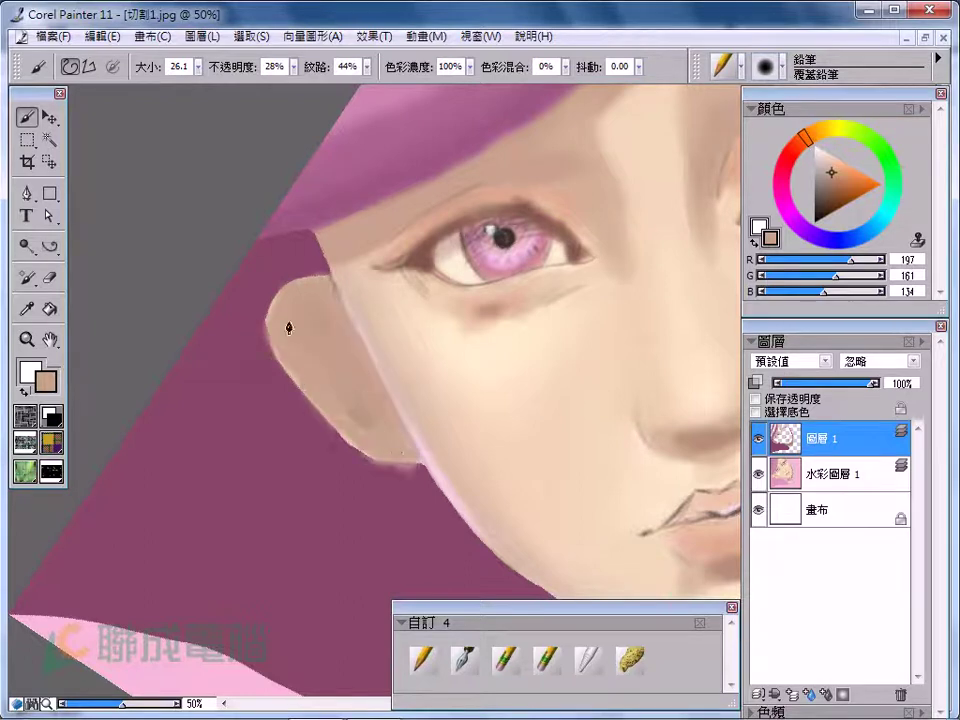
Step: Paint dark brown shading inside the ear, then pick lighter tan and skin tones
{"action": "left_click", "coordinate": [833, 188]}
{"action": "mouse_move", "coordinate": [313, 321]}
{"action": "left_mouse_down"}
{"action": "mouse_move", "coordinate": [339, 338]}
{"action": "mouse_move", "coordinate": [343, 369]}
{"action": "mouse_move", "coordinate": [364, 377]}
{"action": "left_mouse_up"}
{"action": "left_click", "coordinate": [797, 148]}
{"action": "left_click", "coordinate": [328, 371], "text": "alt"}
{"action": "left_click", "coordinate": [392, 318], "text": "alt"}
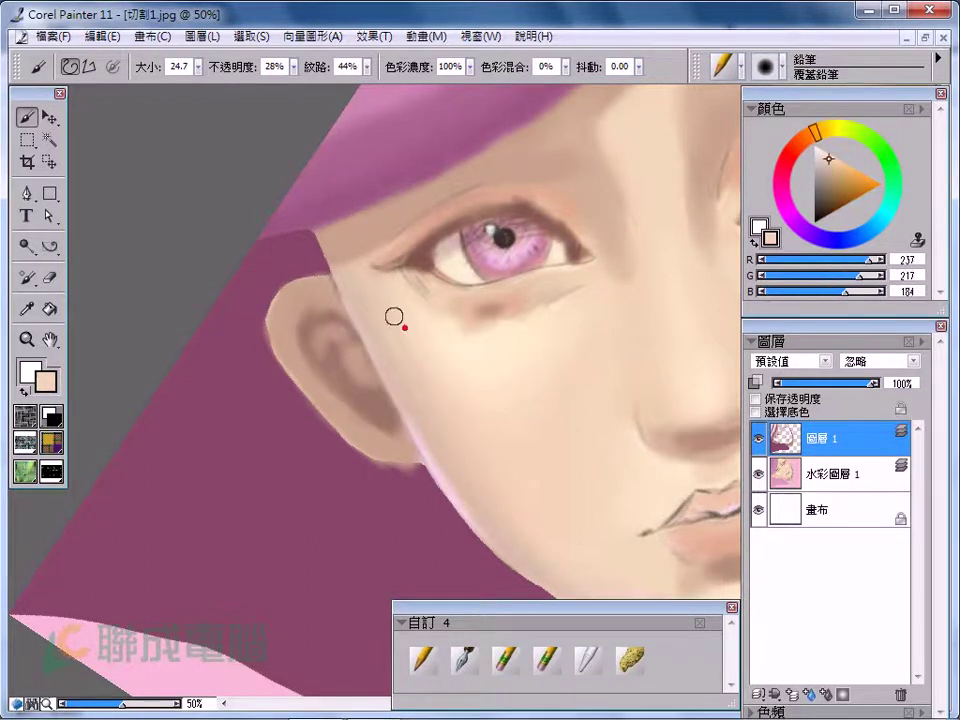
{"action": "left_click", "coordinate": [392, 343]}
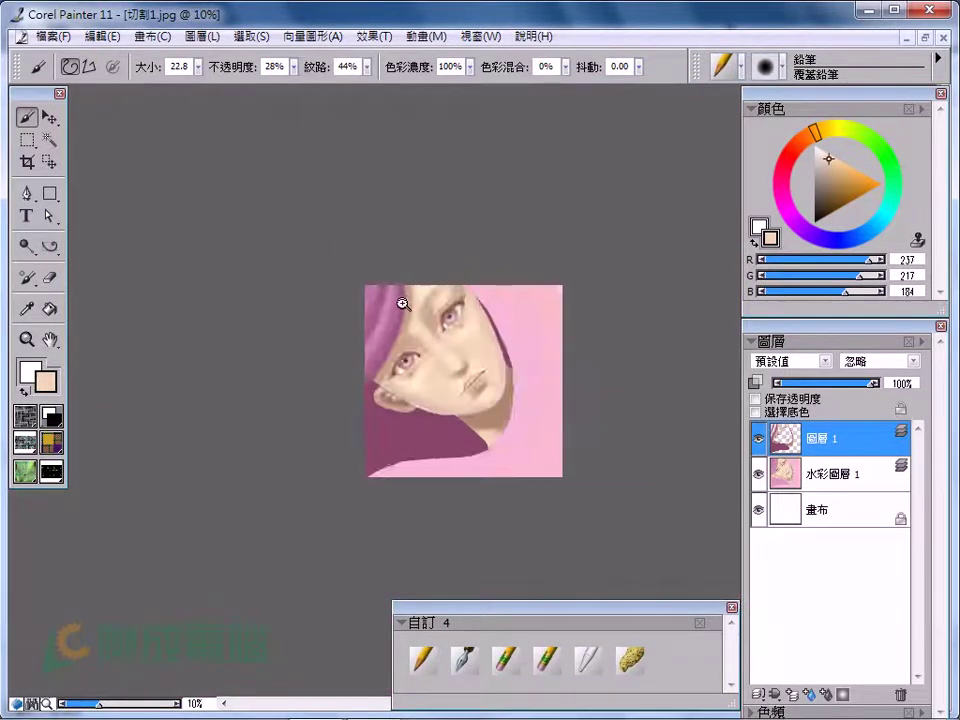
Step: Darken the ear's lower-left edge with the hood's dark purple
{"action": "left_click_drag", "start_coordinate": [561, 283], "coordinate": [400, 141]}
{"action": "left_click", "coordinate": [422, 353], "text": "alt"}
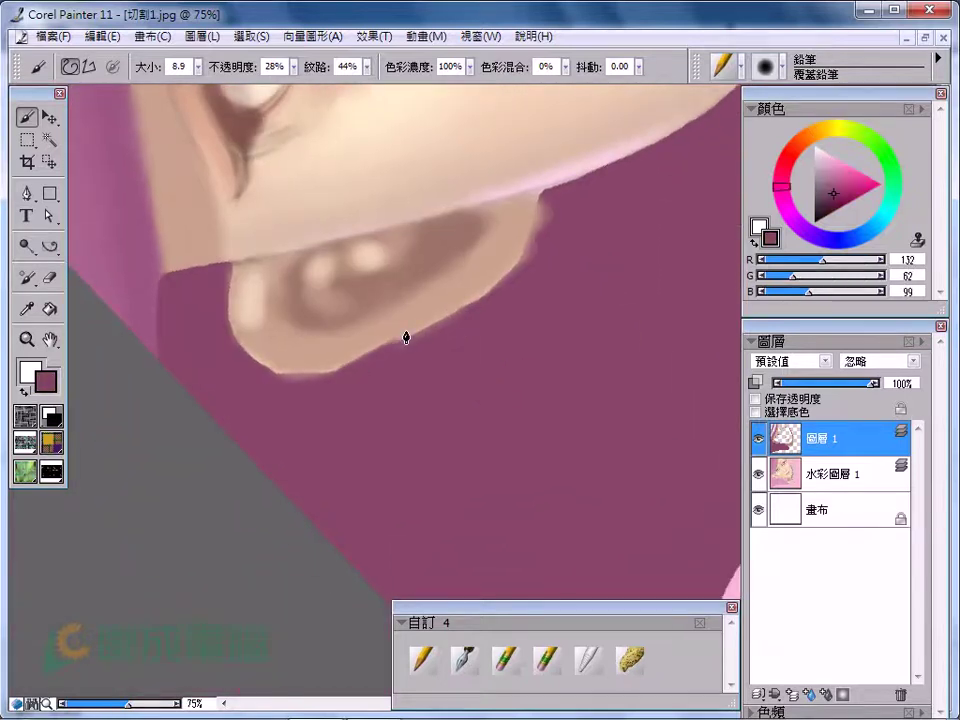
{"action": "mouse_move", "coordinate": [295, 370]}
{"action": "left_mouse_down"}
{"action": "mouse_move", "coordinate": [255, 355]}
{"action": "mouse_move", "coordinate": [446, 306]}
{"action": "mouse_move", "coordinate": [514, 274]}
{"action": "mouse_move", "coordinate": [527, 247]}
{"action": "left_mouse_up"}
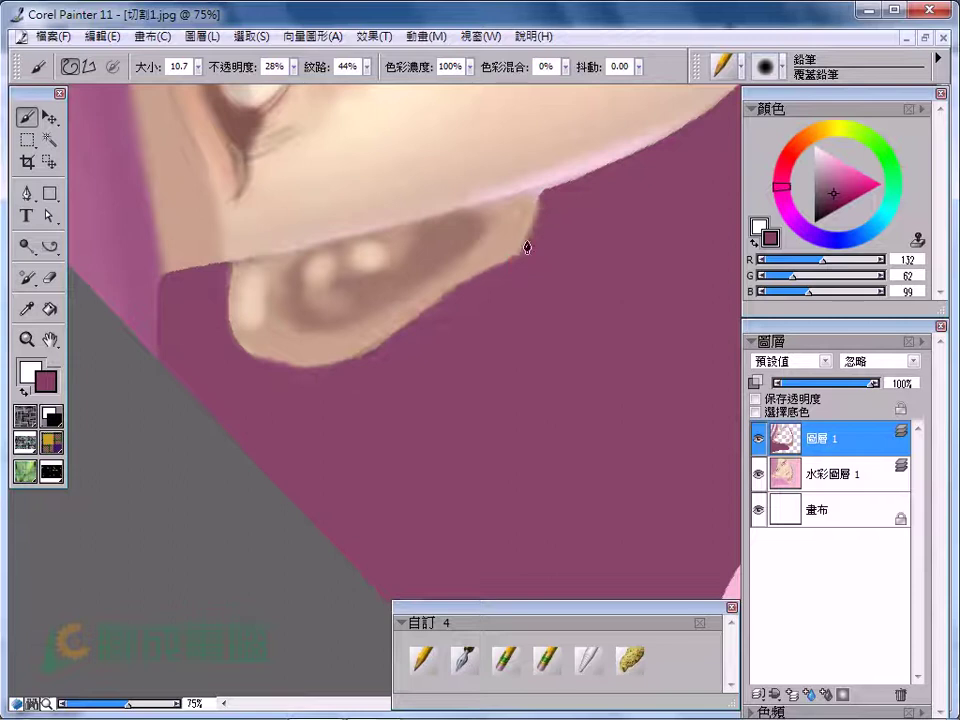
{"action": "left_click", "coordinate": [452, 386], "text": "ctrl+alt"}
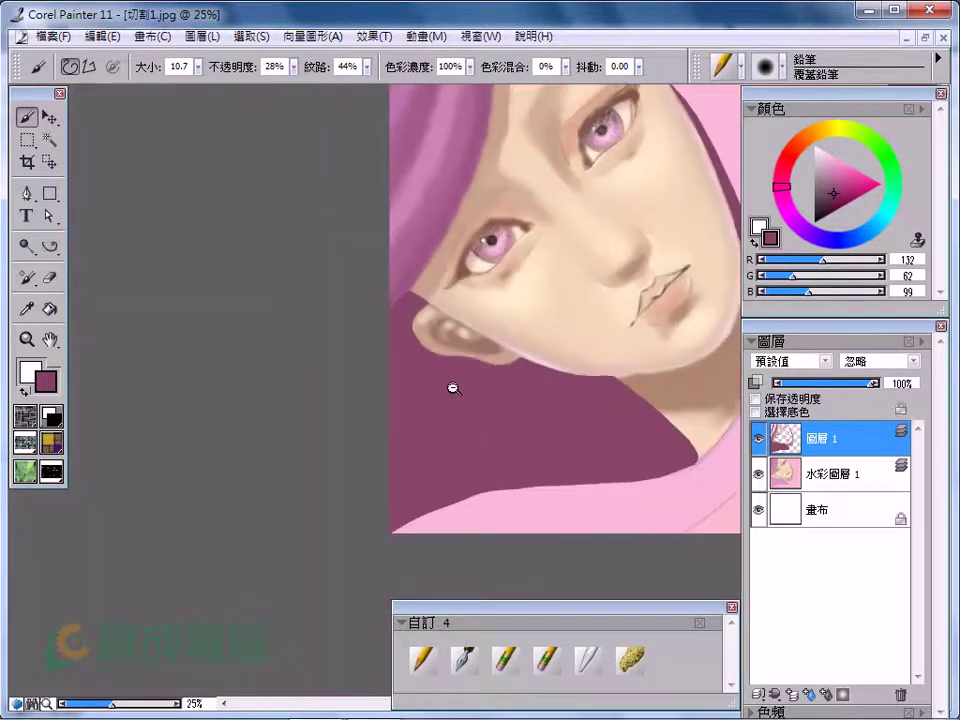
{"action": "left_click", "coordinate": [453, 388], "text": "ctrl+alt"}
{"action": "left_click", "coordinate": [396, 328], "text": "ctrl"}
{"action": "mouse_move", "coordinate": [360, 298]}
{"action": "left_mouse_down"}
{"action": "mouse_move", "coordinate": [544, 422]}
{"action": "mouse_move", "coordinate": [336, 377]}
{"action": "left_mouse_up"}
Step: Shade along the hair edges and lower purple area with a darker purple
{"action": "left_click", "coordinate": [411, 199], "text": "alt"}
{"action": "left_click_drag", "start_coordinate": [411, 199], "coordinate": [430, 205]}
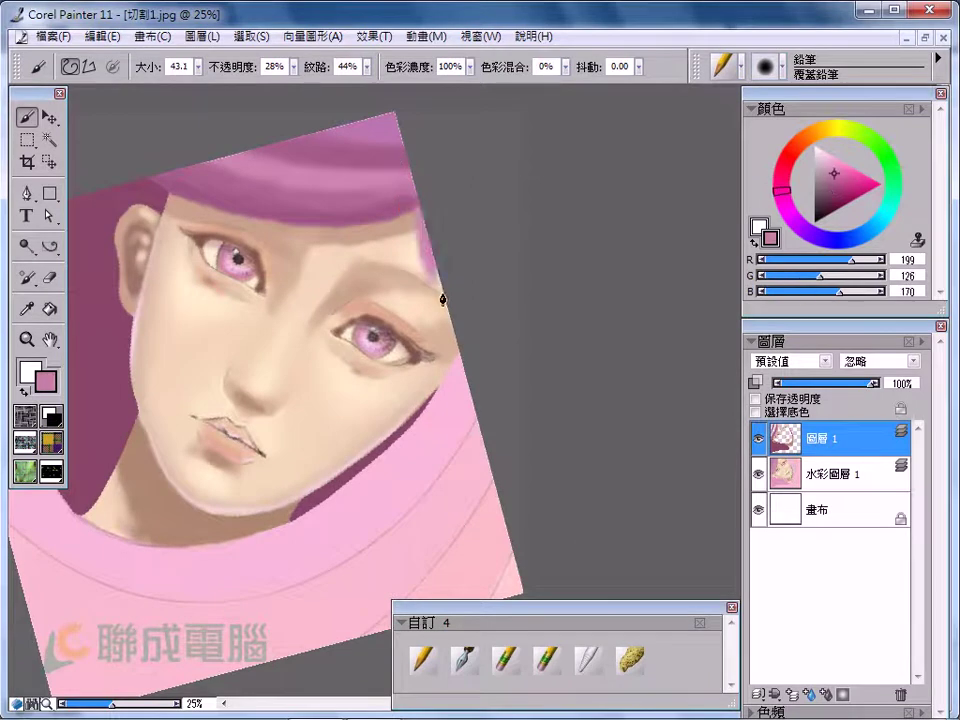
{"action": "left_click", "coordinate": [403, 199], "text": "alt"}
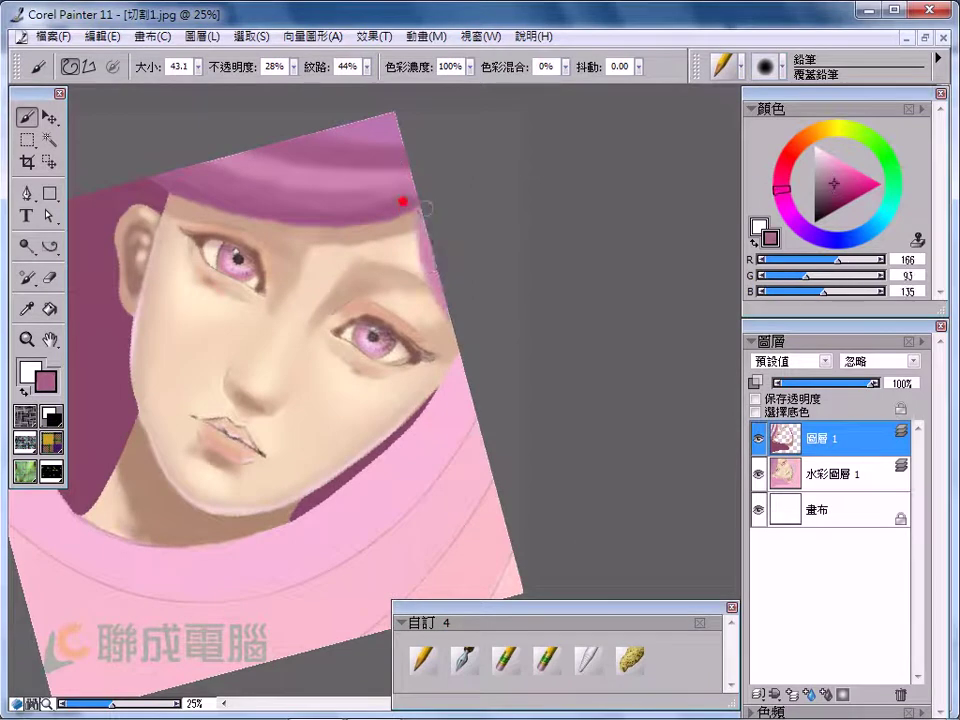
{"action": "left_click", "coordinate": [513, 327], "text": "alt"}
{"action": "left_click_drag", "start_coordinate": [486, 214], "coordinate": [396, 146]}
{"action": "mouse_move", "coordinate": [450, 208]}
{"action": "left_mouse_down"}
{"action": "mouse_move", "coordinate": [508, 328]}
{"action": "mouse_move", "coordinate": [502, 238]}
{"action": "left_mouse_up"}
{"action": "mouse_move", "coordinate": [499, 414]}
{"action": "left_mouse_down"}
{"action": "mouse_move", "coordinate": [435, 471]}
{"action": "mouse_move", "coordinate": [122, 561]}
{"action": "mouse_move", "coordinate": [344, 513]}
{"action": "left_mouse_up"}
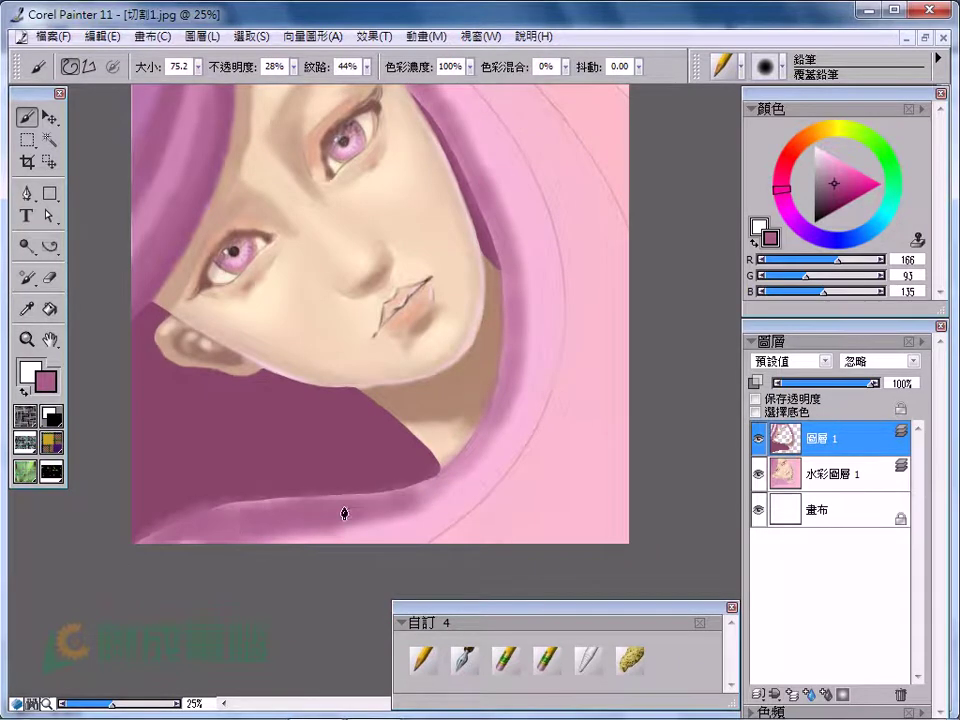
{"action": "mouse_move", "coordinate": [583, 318]}
{"action": "left_mouse_down"}
{"action": "mouse_move", "coordinate": [542, 439]}
{"action": "mouse_move", "coordinate": [445, 530]}
{"action": "left_mouse_up"}
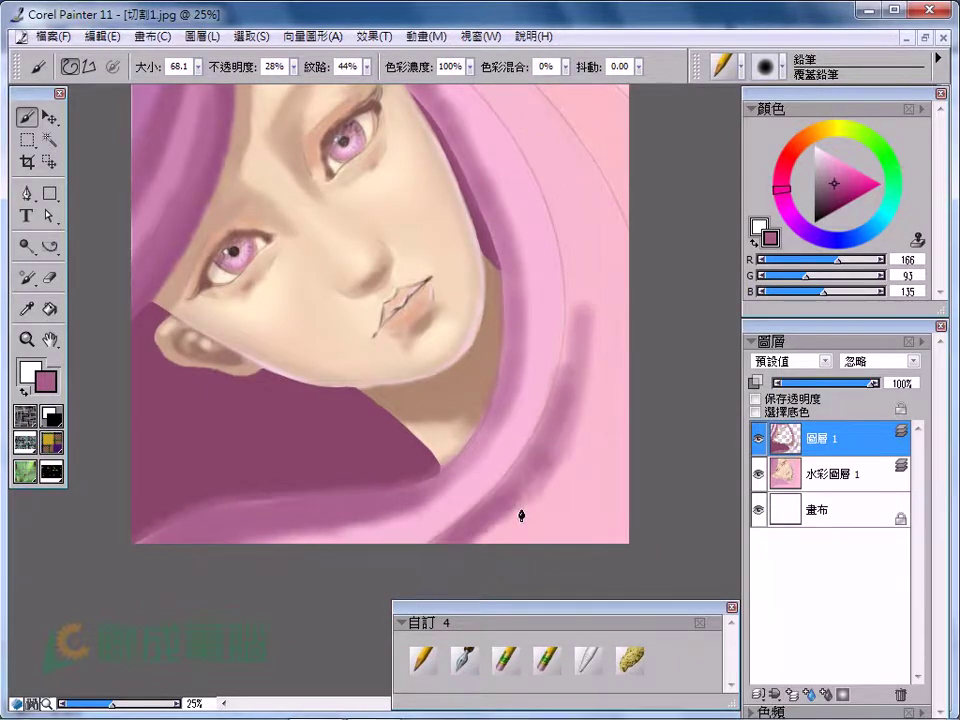
{"action": "mouse_move", "coordinate": [521, 516]}
{"action": "left_mouse_down"}
{"action": "mouse_move", "coordinate": [624, 474]}
{"action": "mouse_move", "coordinate": [564, 476]}
{"action": "left_mouse_up"}
{"action": "mouse_move", "coordinate": [606, 139]}
{"action": "left_mouse_down"}
{"action": "mouse_move", "coordinate": [600, 248]}
{"action": "mouse_move", "coordinate": [606, 154]}
{"action": "mouse_move", "coordinate": [647, 375]}
{"action": "mouse_move", "coordinate": [703, 225]}
{"action": "mouse_move", "coordinate": [538, 422]}
{"action": "mouse_move", "coordinate": [548, 497]}
{"action": "left_mouse_up"}
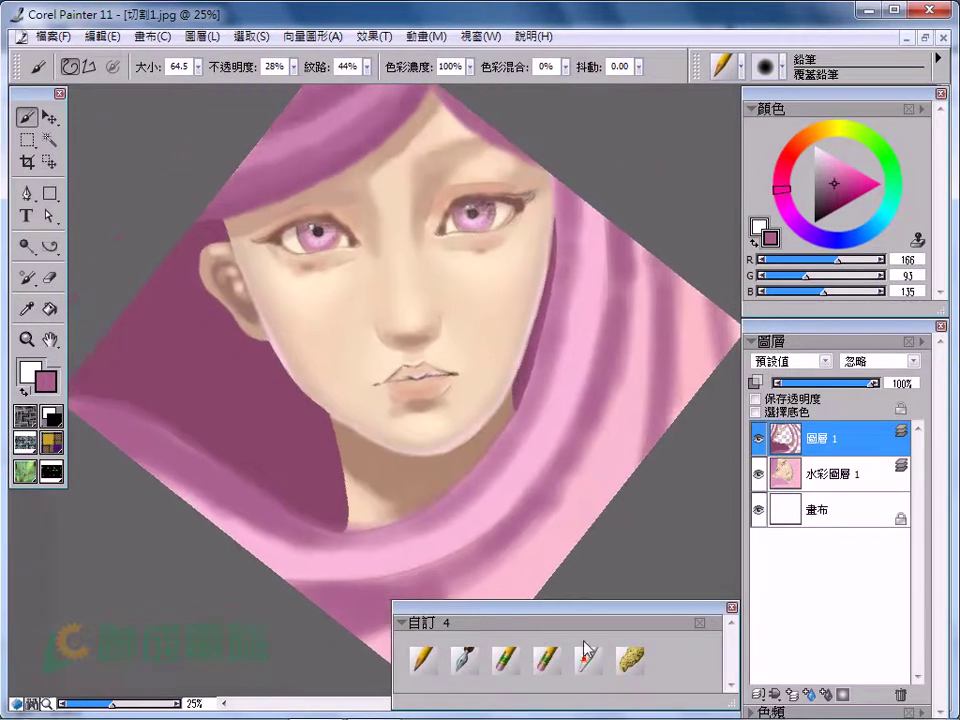
{"action": "left_click", "coordinate": [586, 652]}
Step: Set the blender to size 36 and 17% opacity, picking up underlying layer colours
{"action": "left_click", "coordinate": [420, 266], "text": "ctrl"}
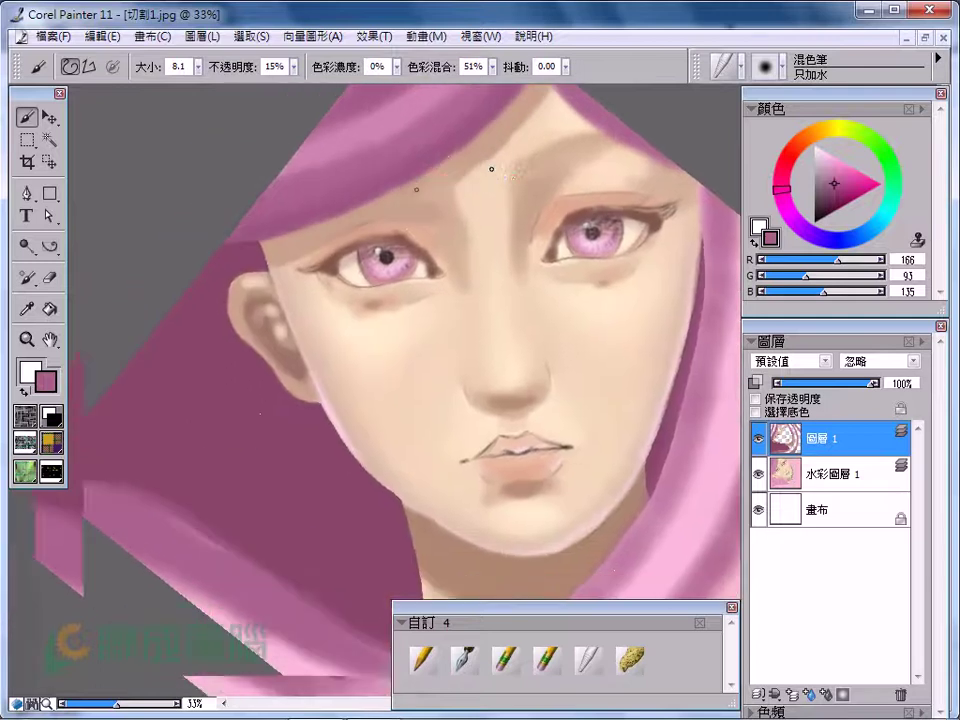
{"action": "left_click_drag", "start_coordinate": [491, 169], "coordinate": [514, 178]}
{"action": "left_click", "coordinate": [295, 65]}
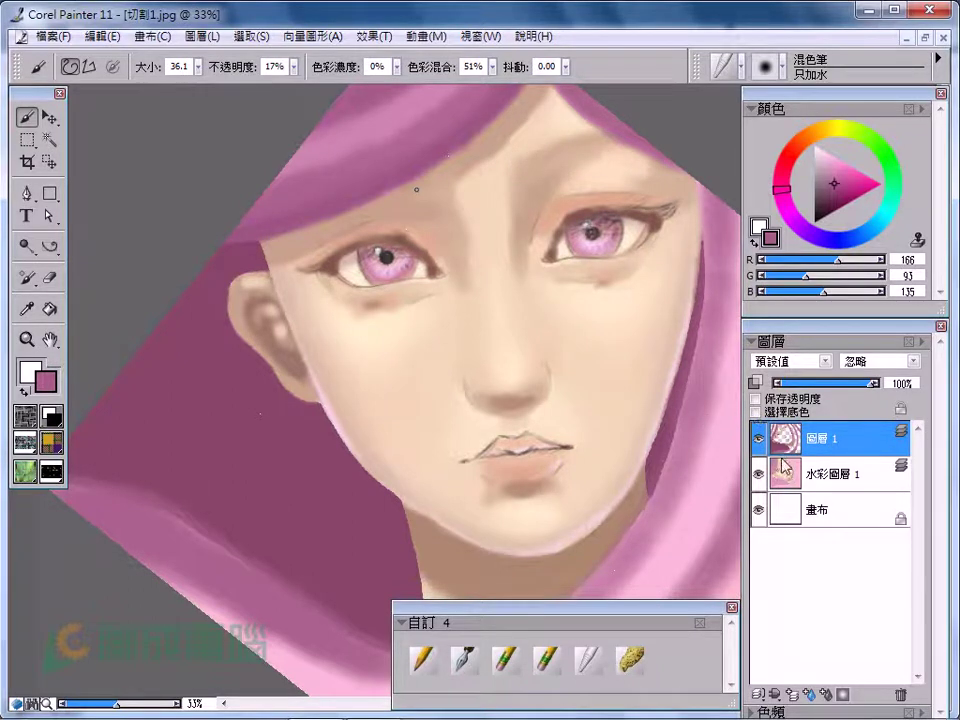
{"action": "left_click", "coordinate": [755, 412]}
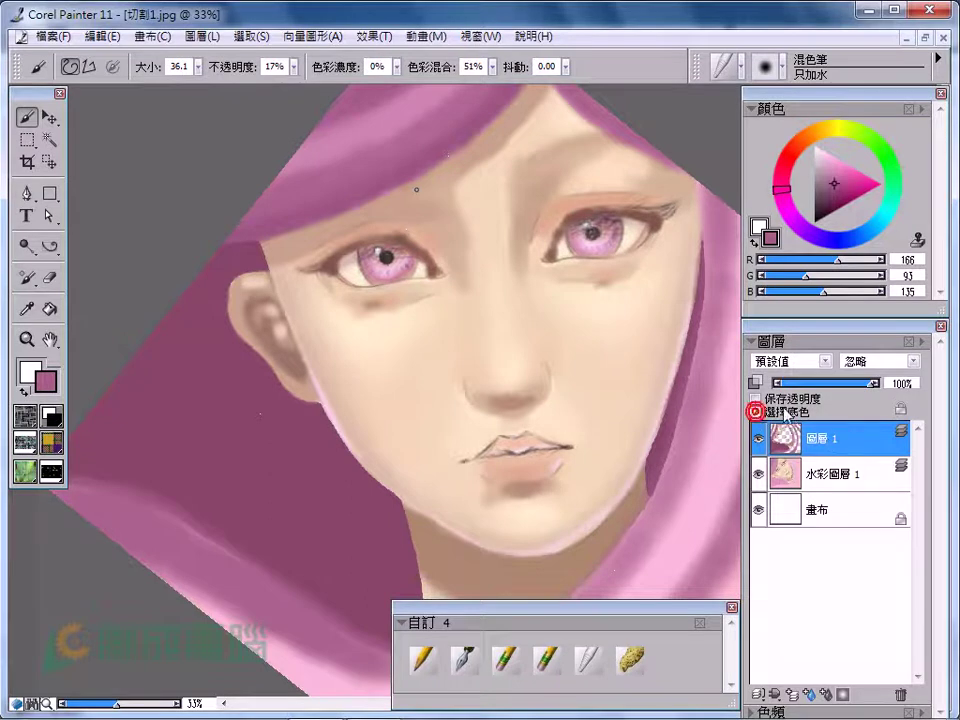
{"action": "left_click", "coordinate": [514, 150], "text": "alt"}
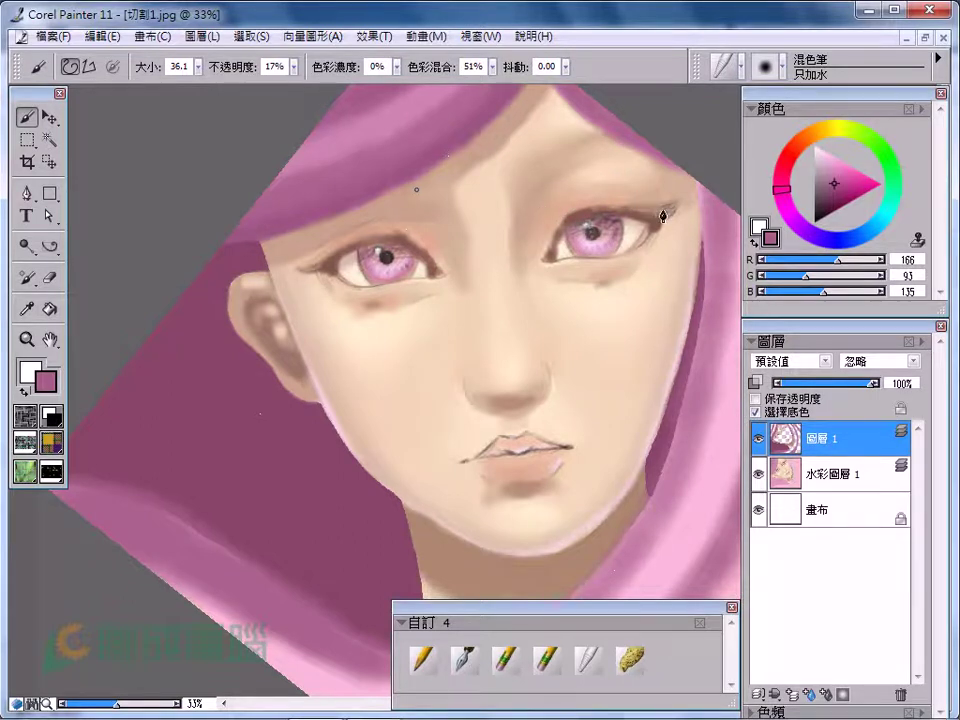
Step: Blend around the right eye: outer corner, brow, upper lid and beneath
{"action": "left_click_drag", "start_coordinate": [612, 200], "coordinate": [668, 228]}
{"action": "left_click", "coordinate": [574, 204]}
{"action": "left_click_drag", "start_coordinate": [600, 200], "coordinate": [628, 195]}
{"action": "left_click", "coordinate": [549, 222]}
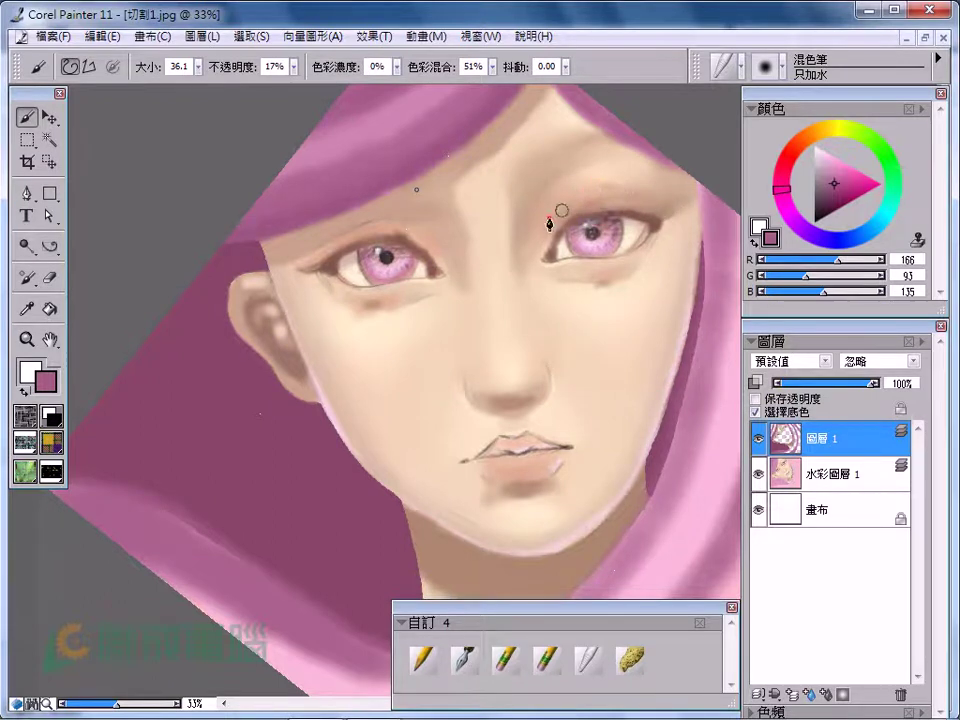
{"action": "left_click_drag", "start_coordinate": [557, 279], "coordinate": [587, 281]}
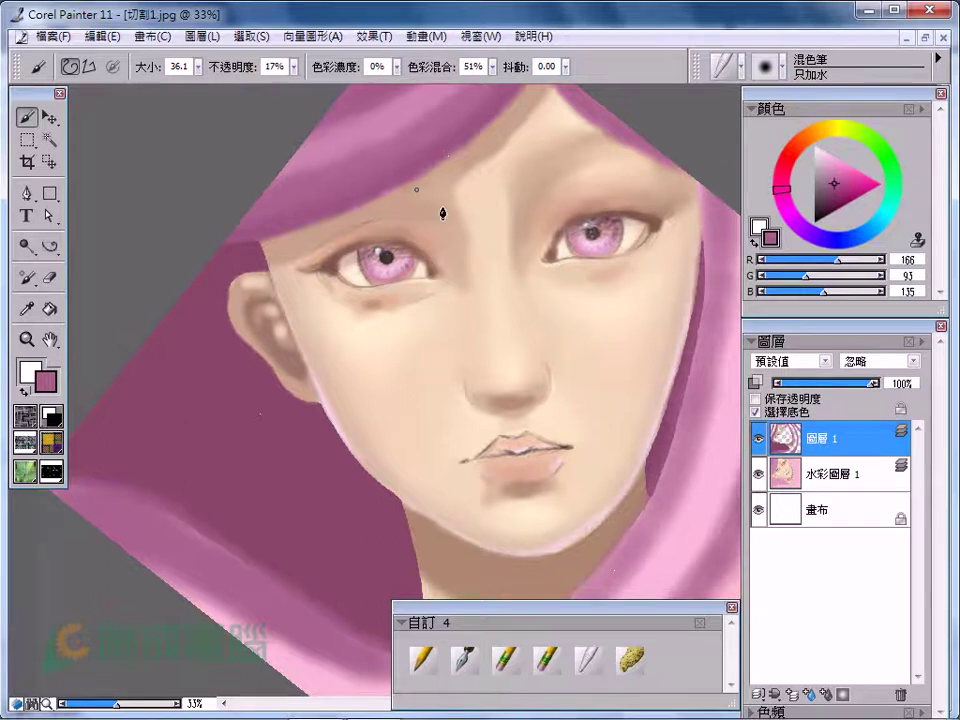
Step: Blend from the forehead down to the nose bridge and under the left eye
{"action": "mouse_move", "coordinate": [505, 186]}
{"action": "left_mouse_down"}
{"action": "mouse_move", "coordinate": [522, 218]}
{"action": "mouse_move", "coordinate": [484, 216]}
{"action": "left_mouse_up"}
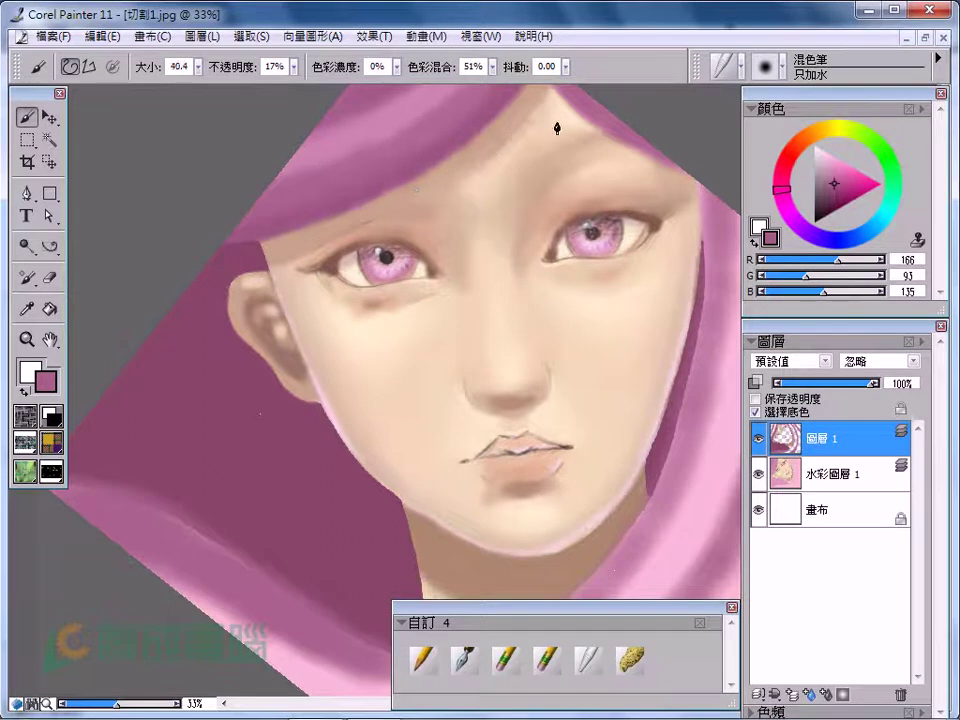
{"action": "left_click_drag", "start_coordinate": [368, 246], "coordinate": [350, 241]}
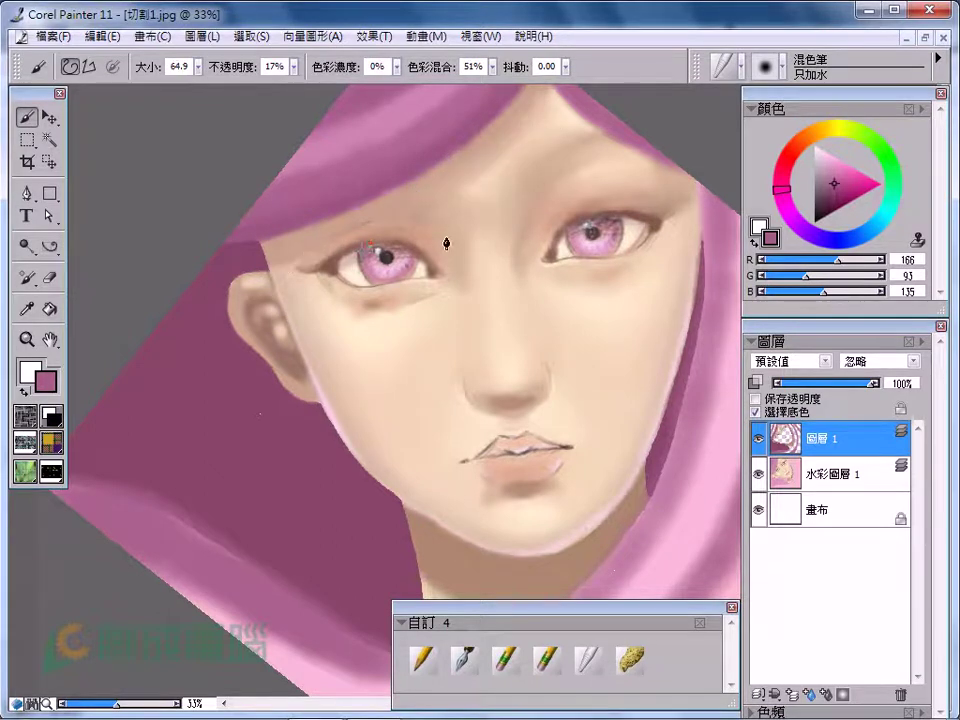
{"action": "left_click_drag", "start_coordinate": [388, 298], "coordinate": [344, 317]}
{"action": "left_click_drag", "start_coordinate": [424, 326], "coordinate": [354, 240]}
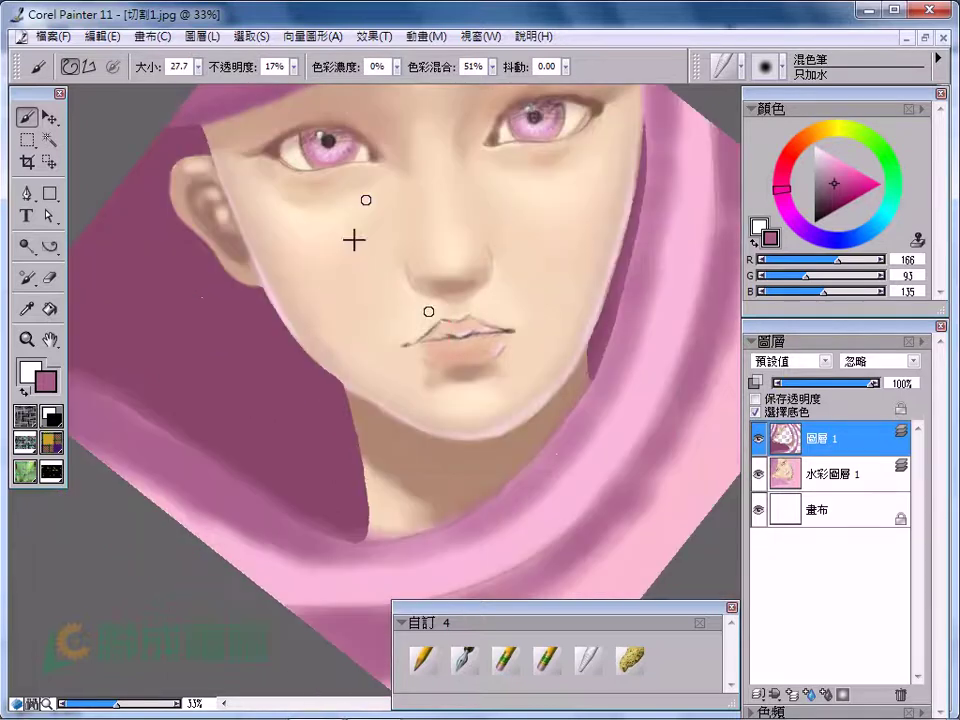
{"action": "left_click_drag", "start_coordinate": [286, 158], "coordinate": [369, 157]}
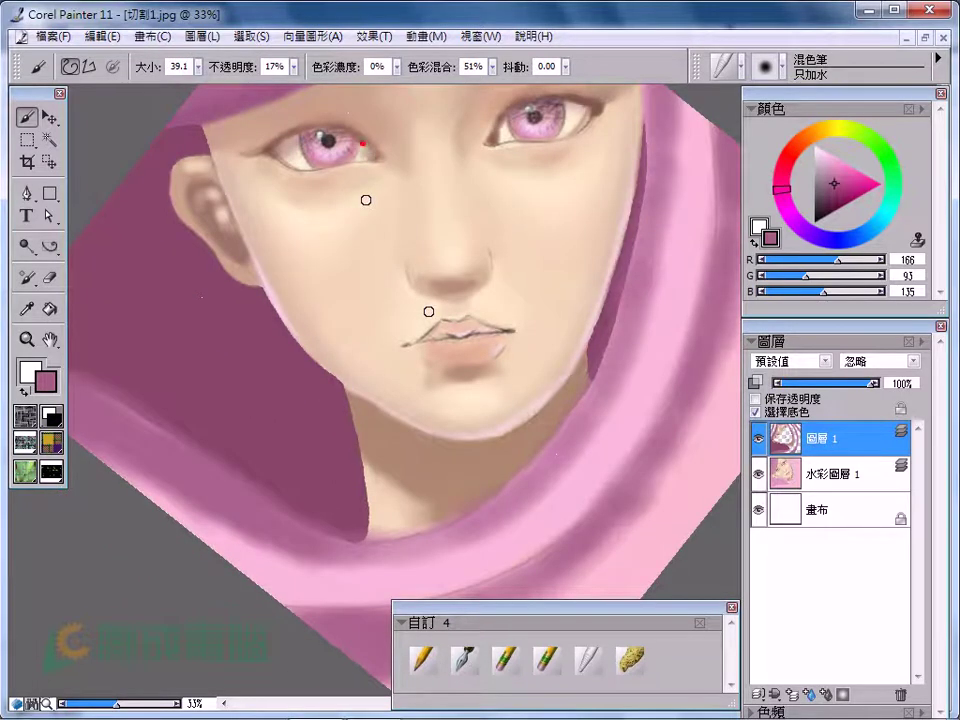
{"action": "left_click", "coordinate": [501, 124]}
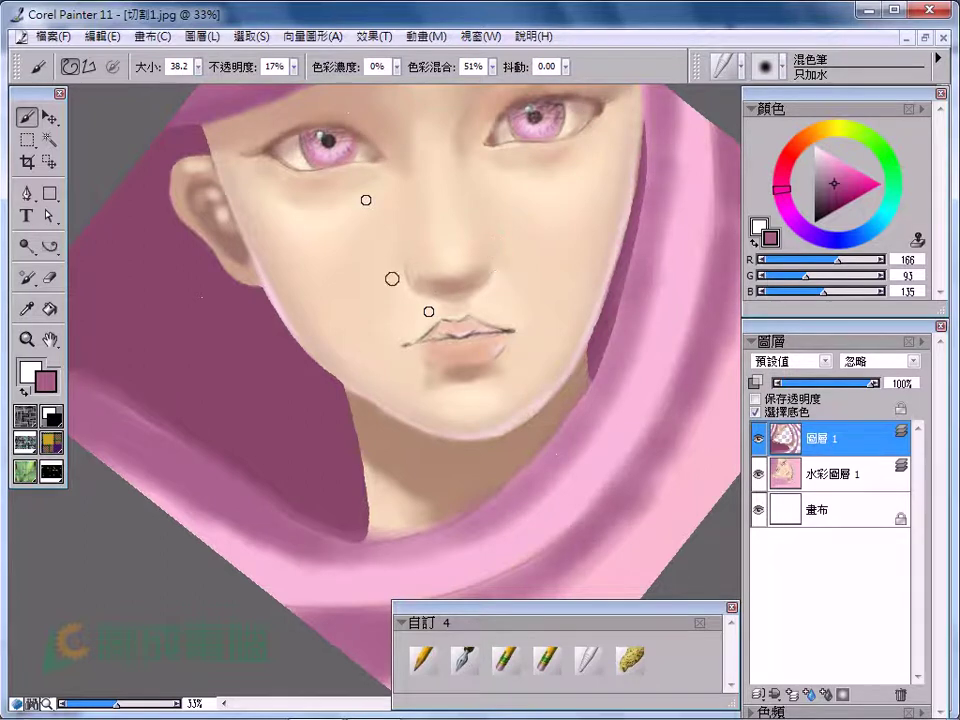
{"action": "left_click_drag", "start_coordinate": [300, 176], "coordinate": [261, 182]}
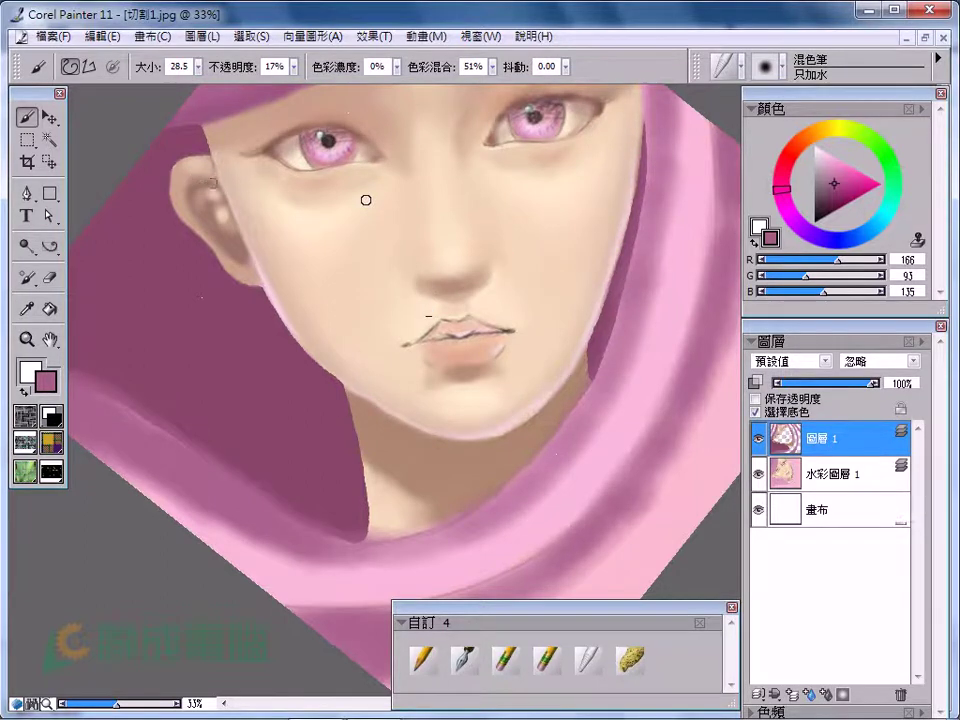
Step: Smudge the right eye's pink iris highlight with the blender, then zoom out to 25%
{"action": "key", "text": "bracketright"}
{"action": "key", "text": "bracketright"}
{"action": "key", "text": "bracketright"}
{"action": "left_click_drag", "start_coordinate": [364, 347], "coordinate": [539, 338]}
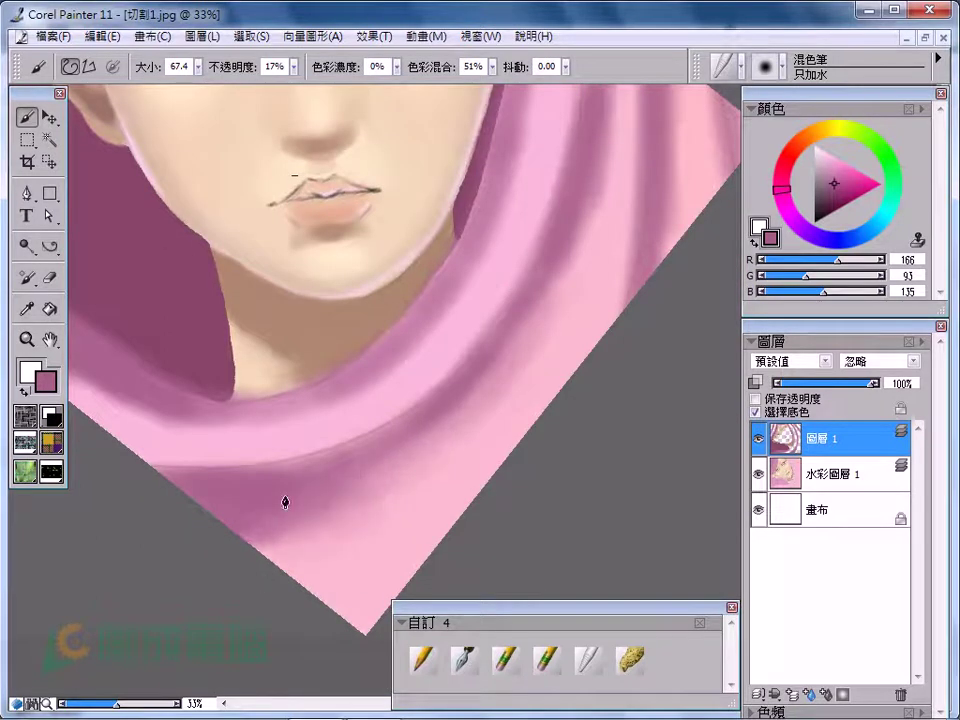
{"action": "left_click_drag", "start_coordinate": [516, 334], "coordinate": [425, 497]}
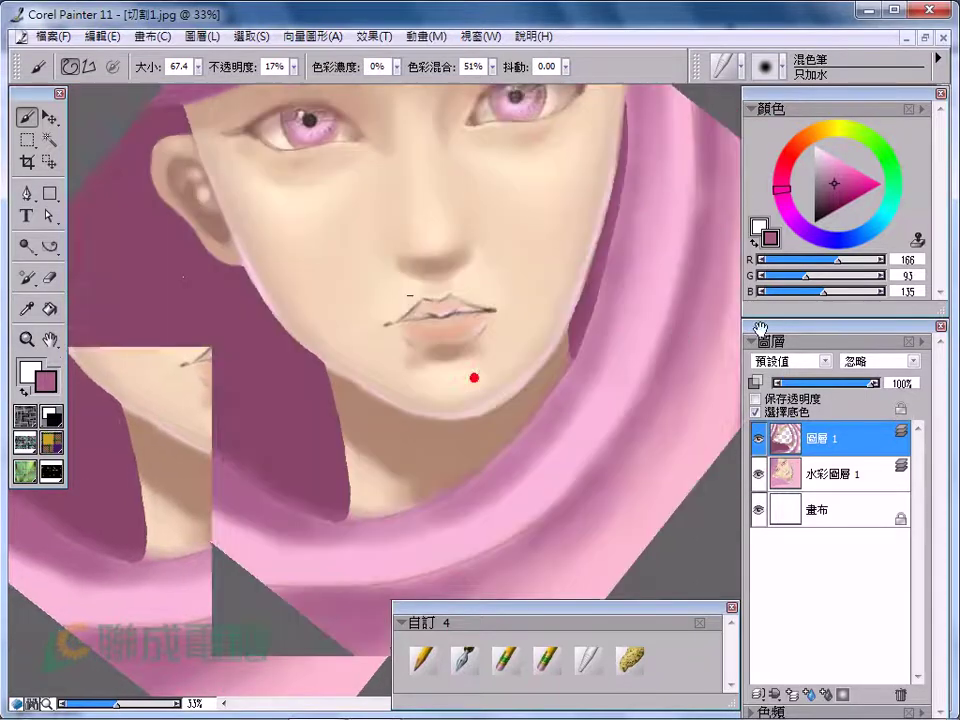
{"action": "left_click_drag", "start_coordinate": [408, 390], "coordinate": [703, 340]}
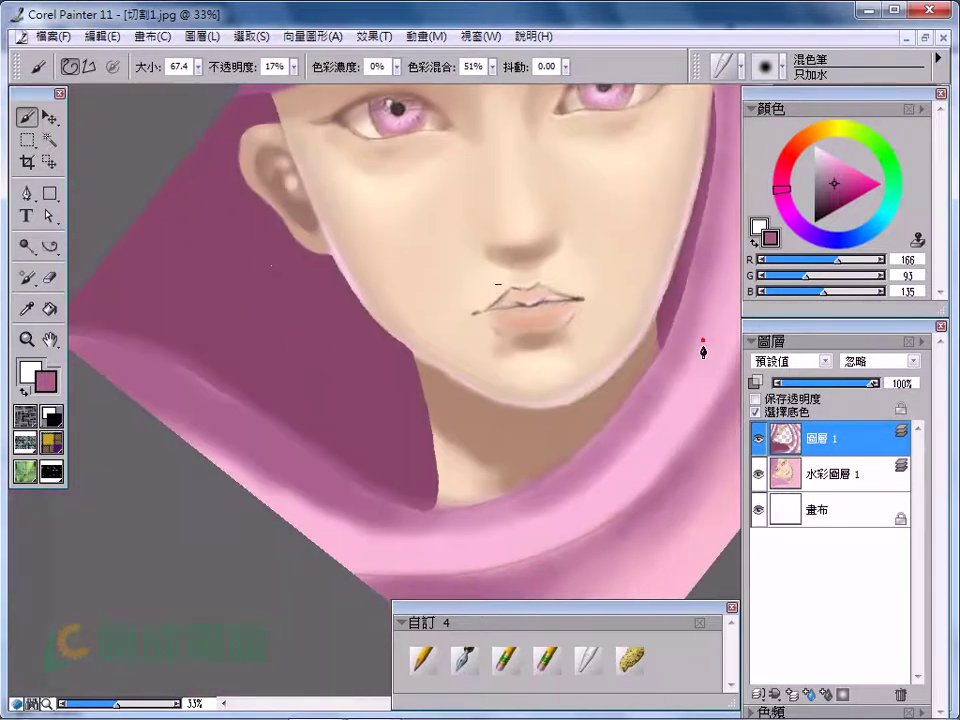
{"action": "mouse_move", "coordinate": [390, 531]}
{"action": "left_mouse_down"}
{"action": "mouse_move", "coordinate": [604, 347]}
{"action": "mouse_move", "coordinate": [531, 340]}
{"action": "left_mouse_up"}
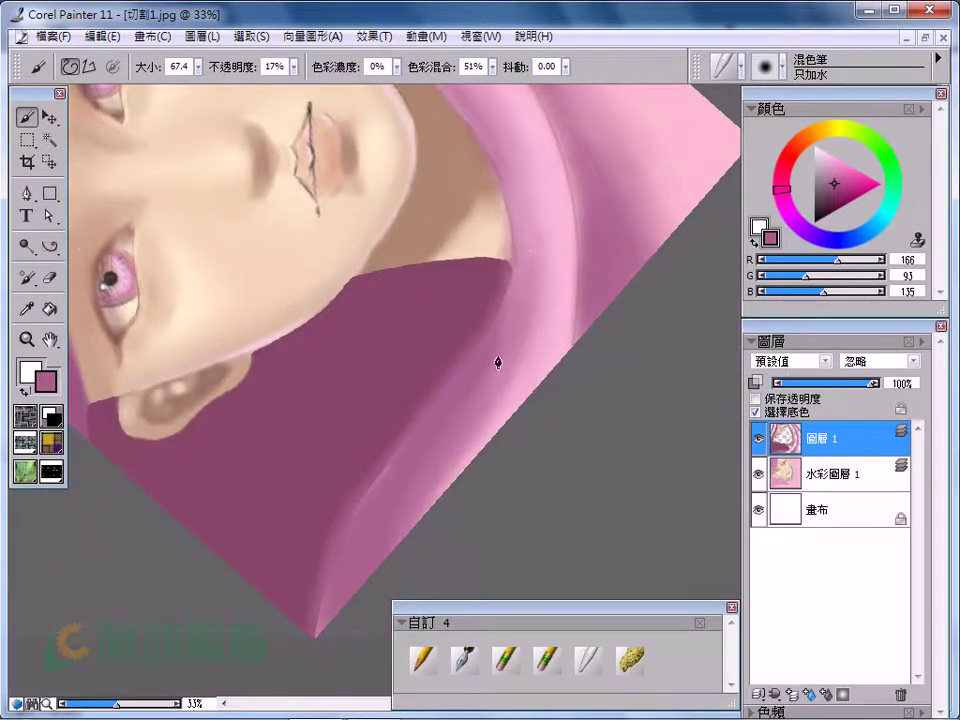
{"action": "left_click", "coordinate": [490, 410]}
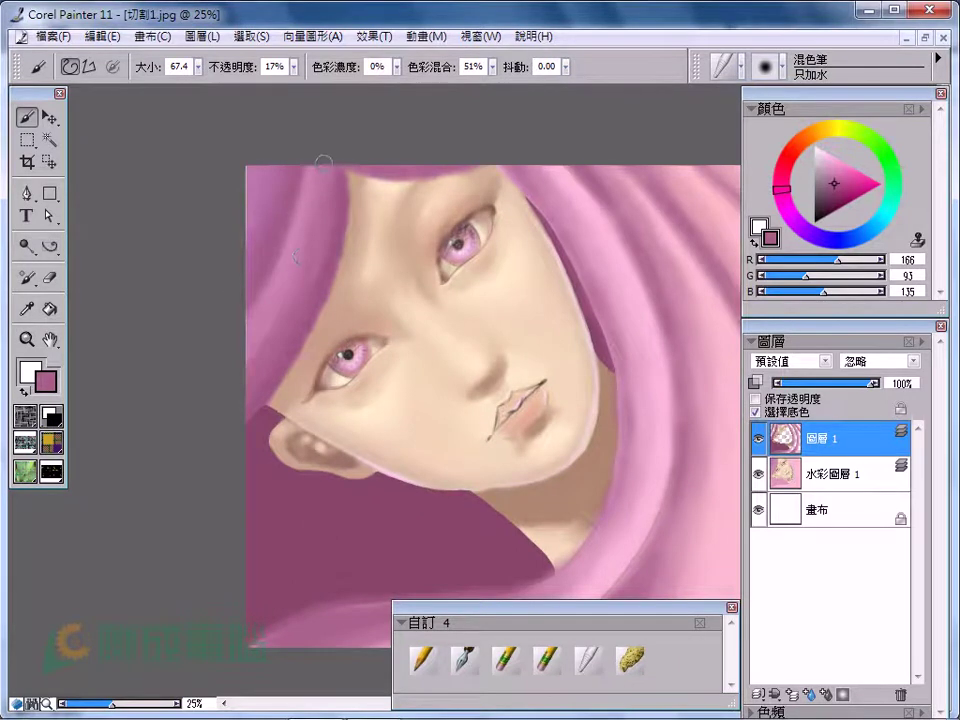
{"action": "left_click_drag", "start_coordinate": [257, 375], "coordinate": [396, 266]}
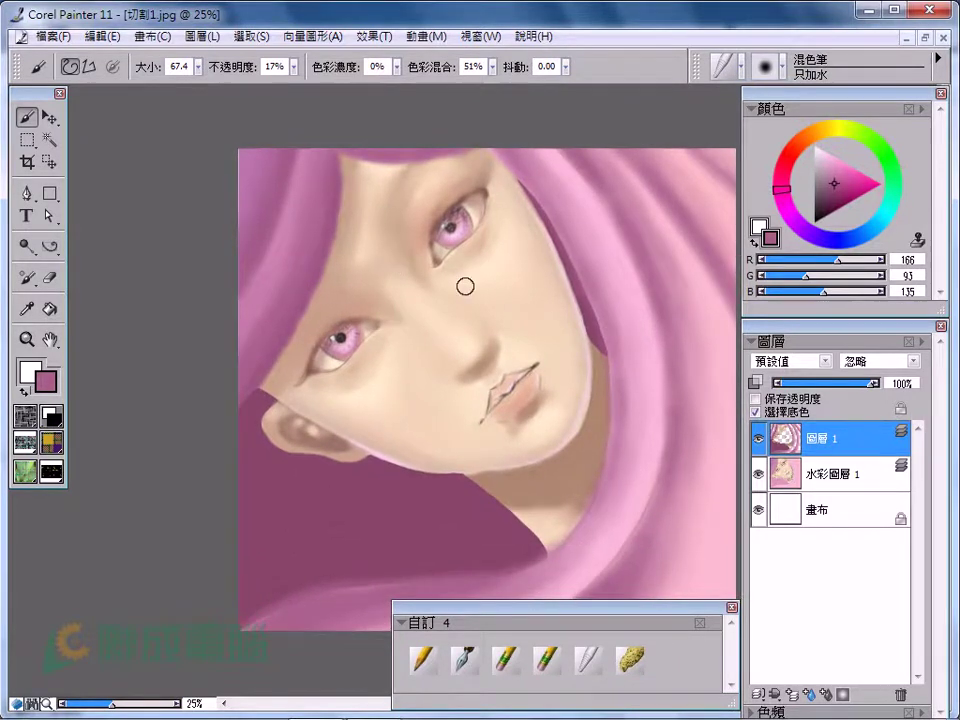
{"action": "mouse_move", "coordinate": [589, 373]}
{"action": "left_mouse_down"}
{"action": "mouse_move", "coordinate": [561, 462]}
{"action": "mouse_move", "coordinate": [567, 377]}
{"action": "left_mouse_up"}
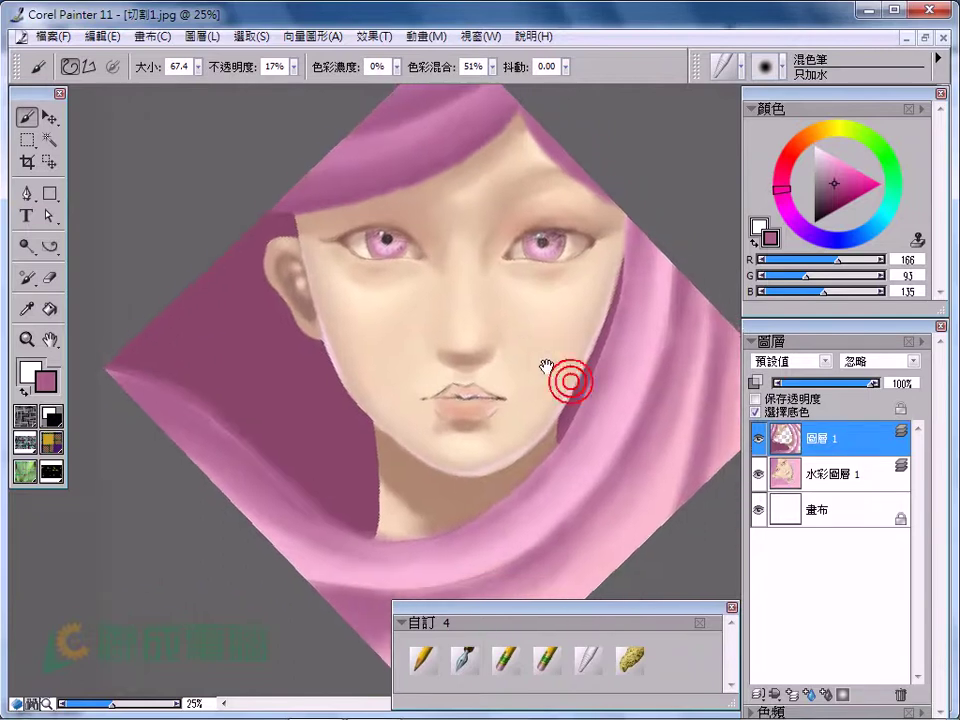
{"action": "key", "text": "ctrl+plus"}
{"action": "key", "text": "ctrl+plus"}
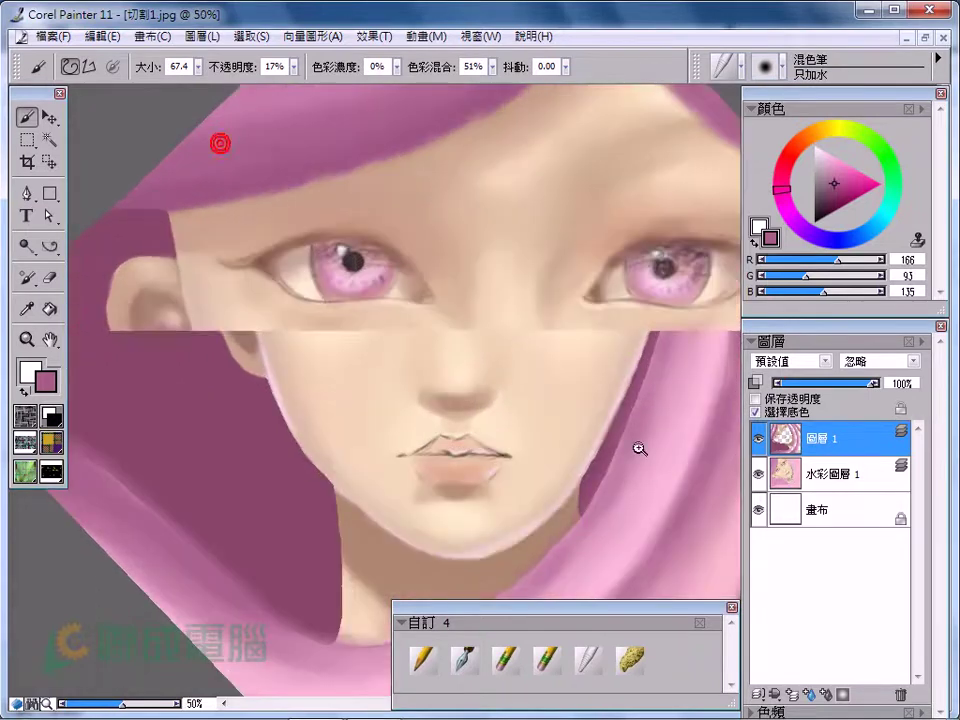
{"action": "key", "text": "bracketleft"}
{"action": "key", "text": "bracketleft"}
{"action": "key", "text": "bracketleft"}
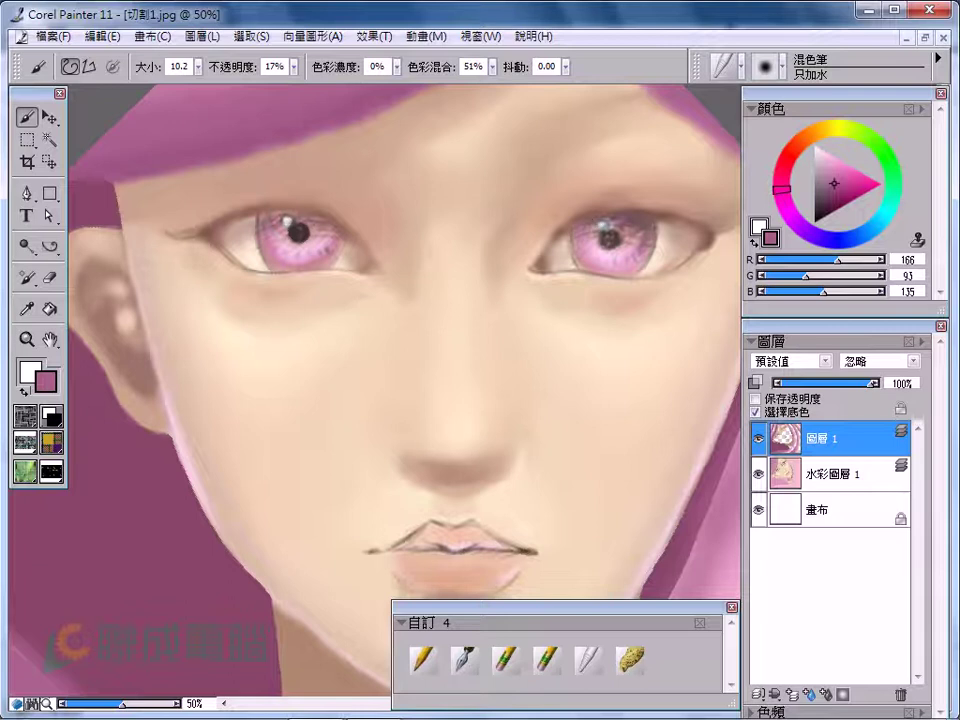
{"action": "key", "text": "bracketright"}
{"action": "key", "text": "bracketright"}
{"action": "key", "text": "bracketright"}
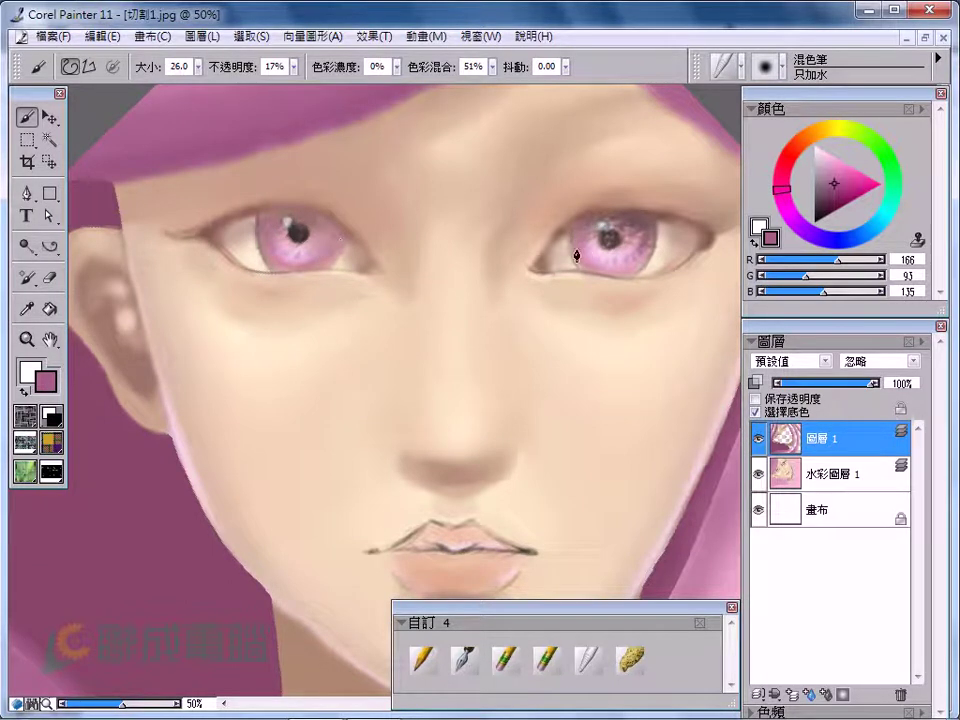
{"action": "left_click_drag", "start_coordinate": [577, 256], "coordinate": [641, 231]}
{"action": "key", "text": "ctrl+minus"}
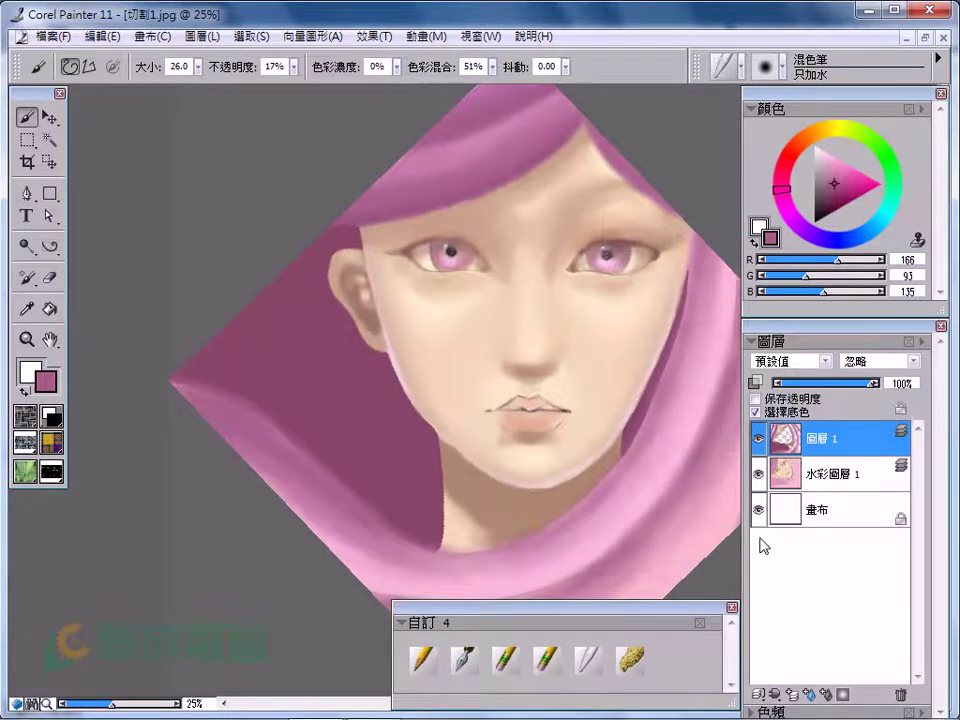
Step: Add a new layer 圖層 2 using the 陰影對應 composite method
{"action": "left_click", "coordinate": [790, 693]}
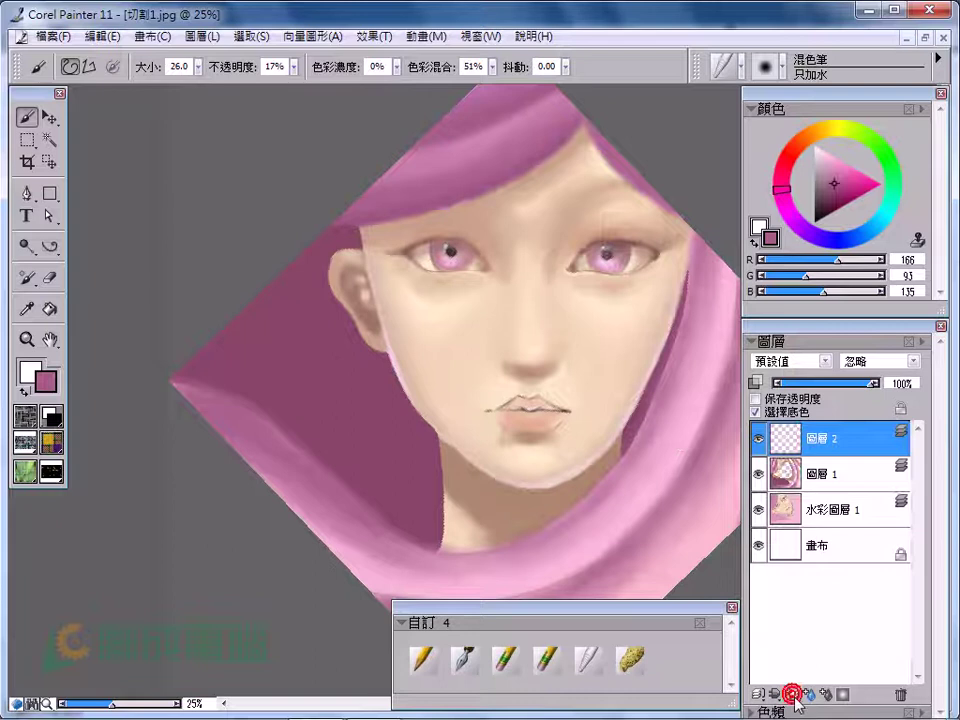
{"action": "left_click", "coordinate": [785, 360]}
{"action": "left_click", "coordinate": [805, 325]}
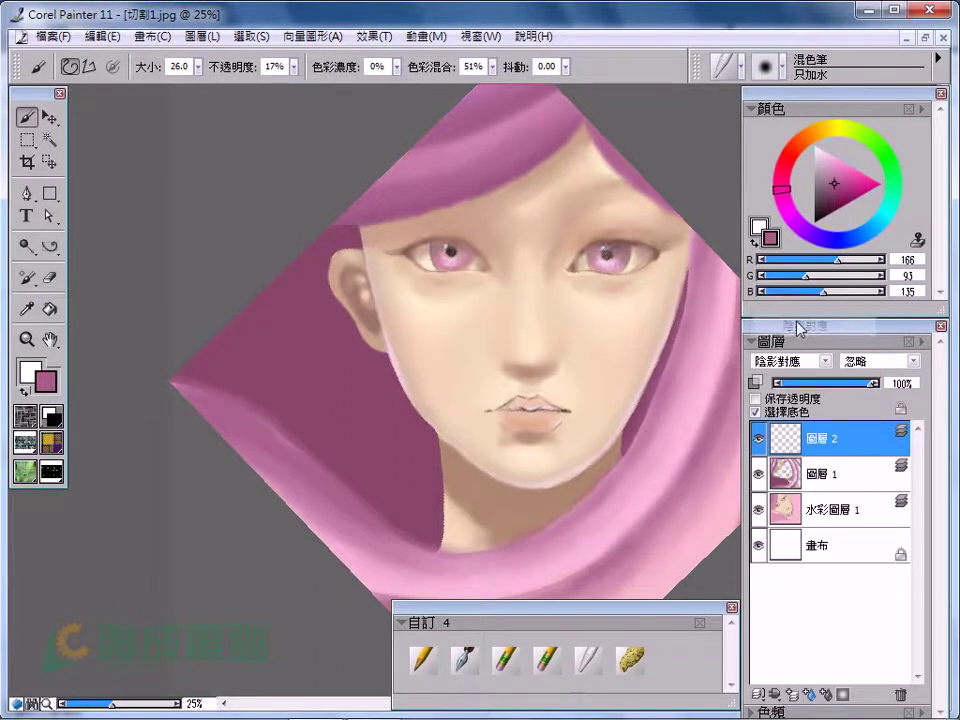
Step: Pick a pale pinkish skin tone for the Cover Pencil
{"action": "left_click", "coordinate": [434, 660]}
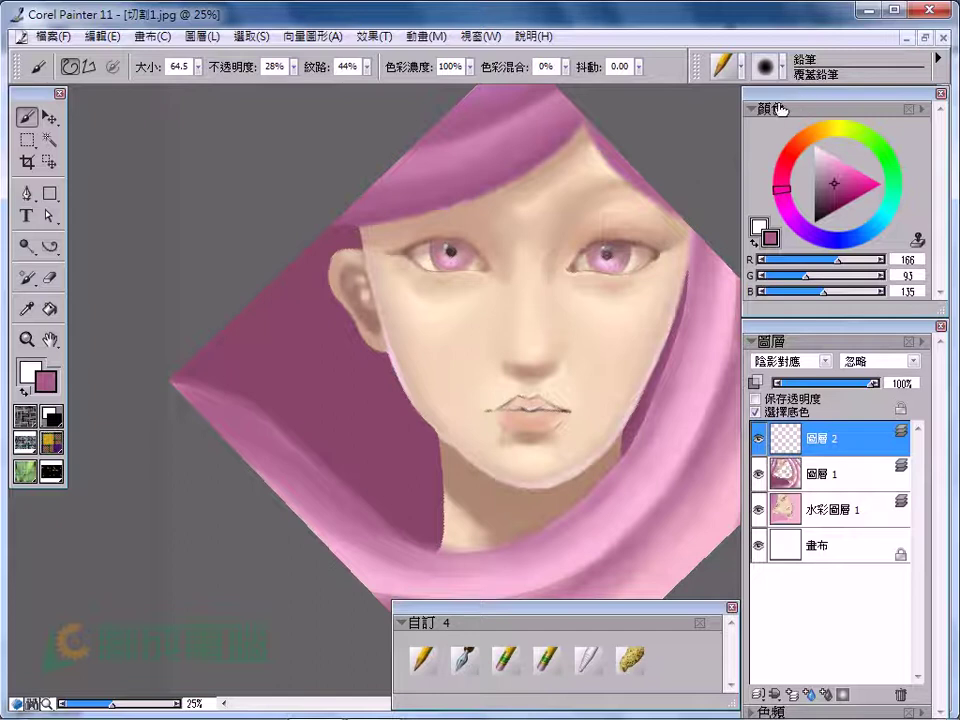
{"action": "left_click", "coordinate": [797, 149]}
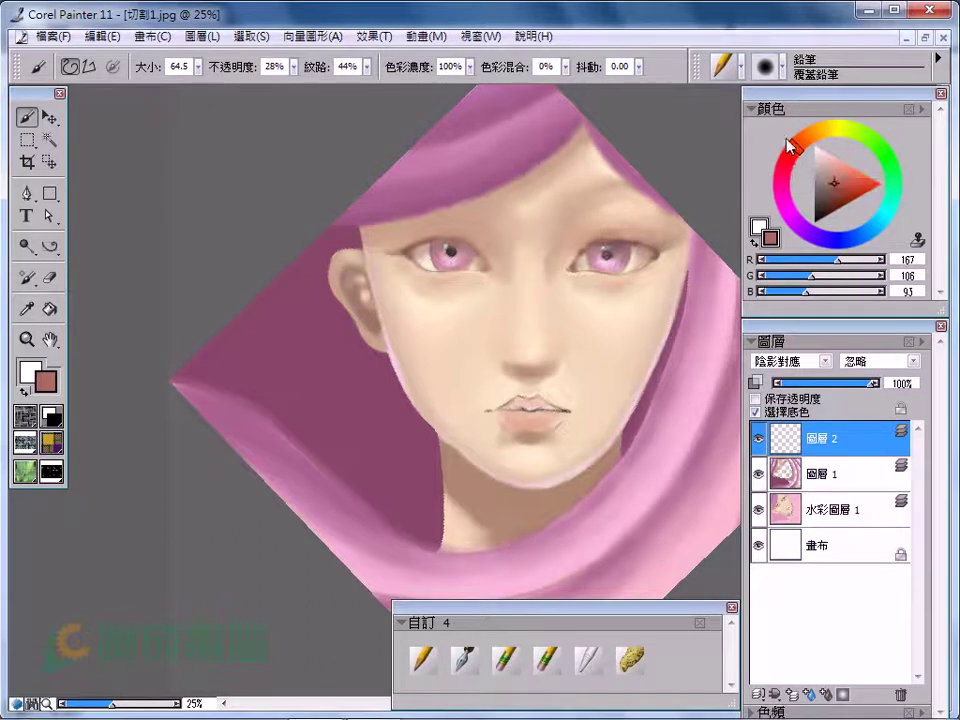
{"action": "left_click_drag", "start_coordinate": [810, 175], "coordinate": [826, 172]}
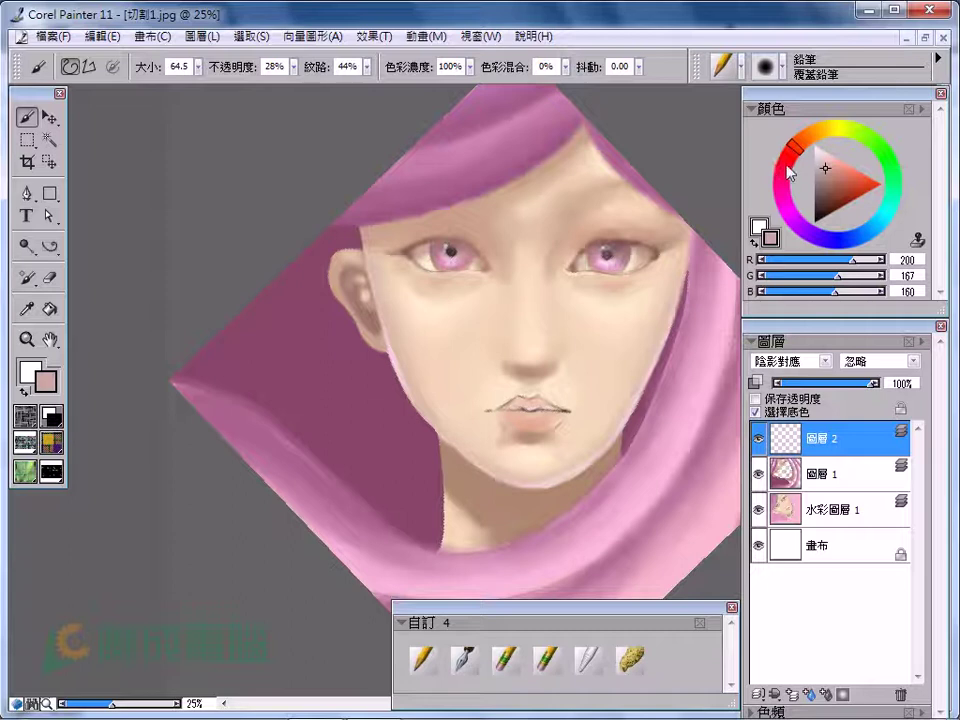
{"action": "left_click", "coordinate": [822, 165]}
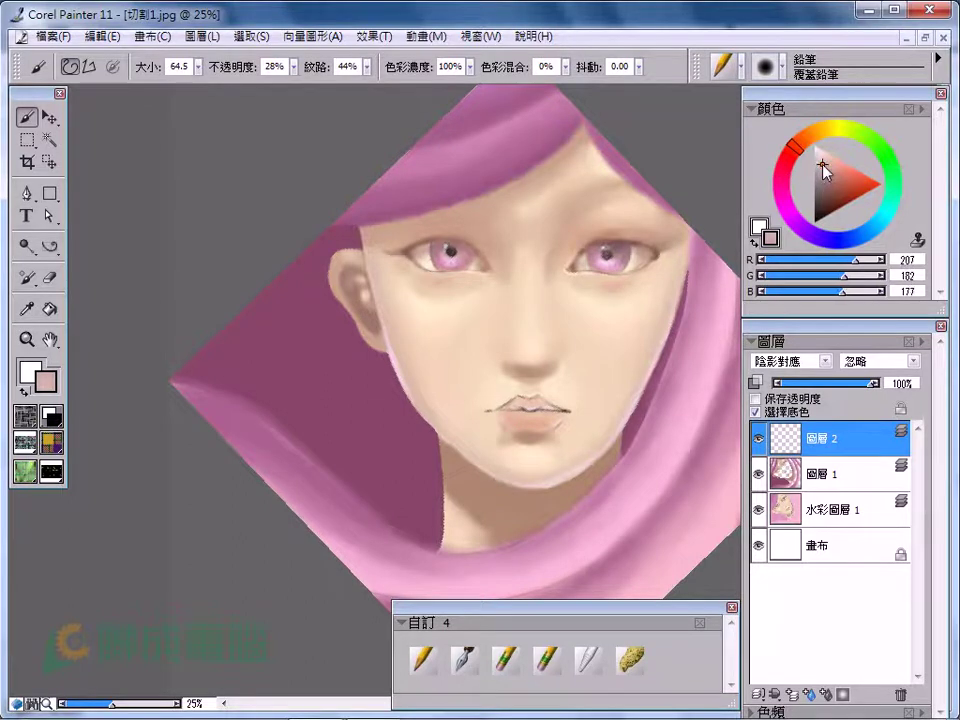
Step: Set the pencil opacity to 7% and greatly enlarge the brush
{"action": "left_click_drag", "start_coordinate": [377, 129], "coordinate": [728, 514]}
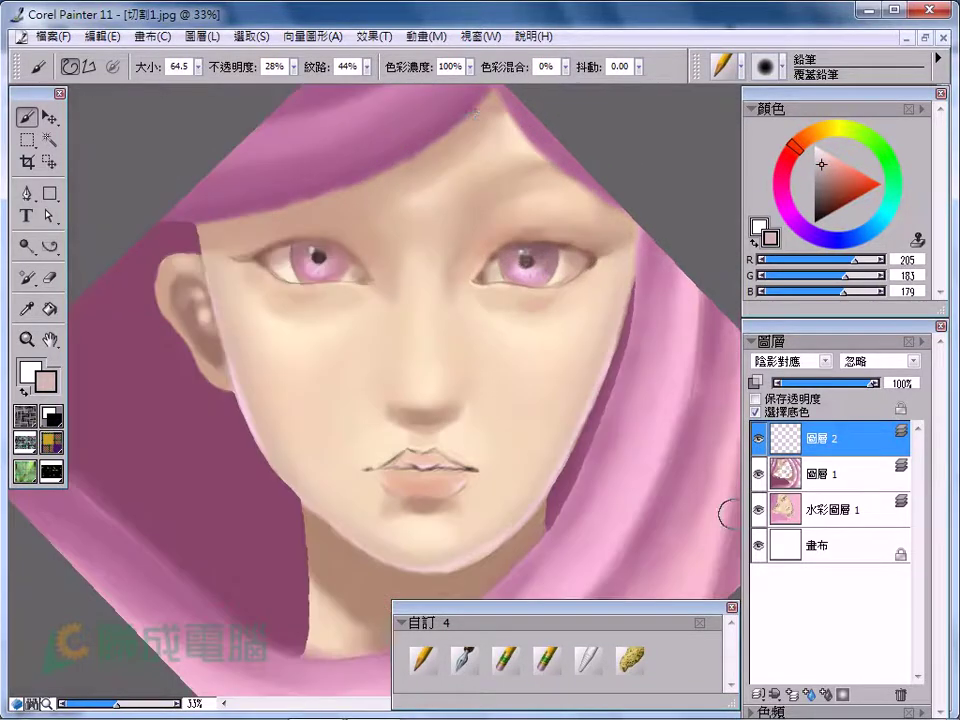
{"action": "key", "text": "bracketleft"}
{"action": "left_click_drag", "start_coordinate": [295, 67], "coordinate": [280, 108]}
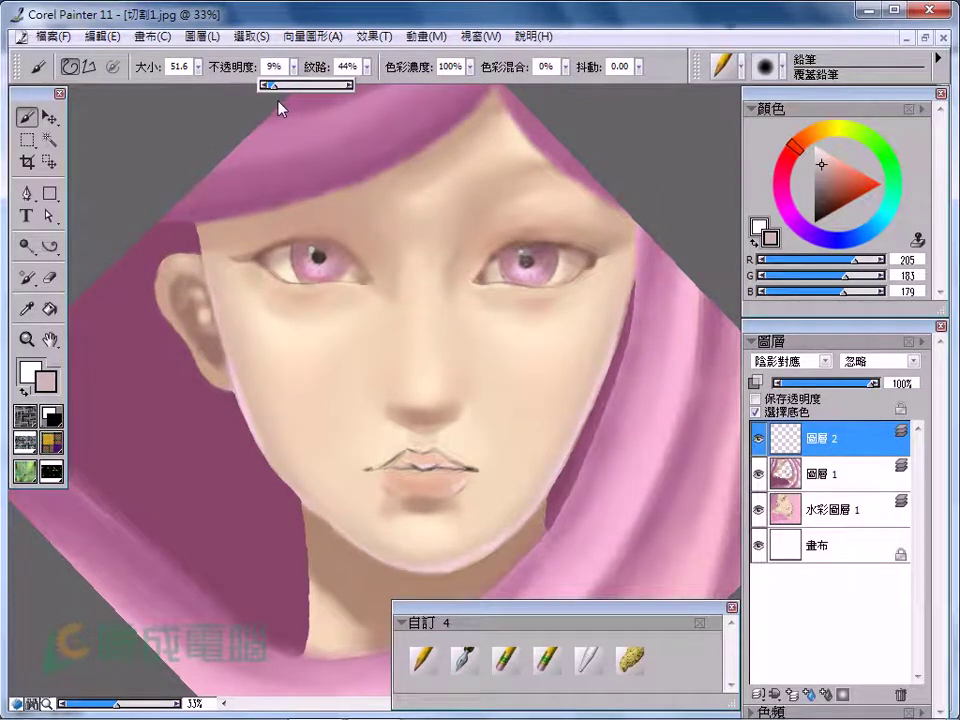
{"action": "left_click_drag", "start_coordinate": [280, 108], "coordinate": [271, 100]}
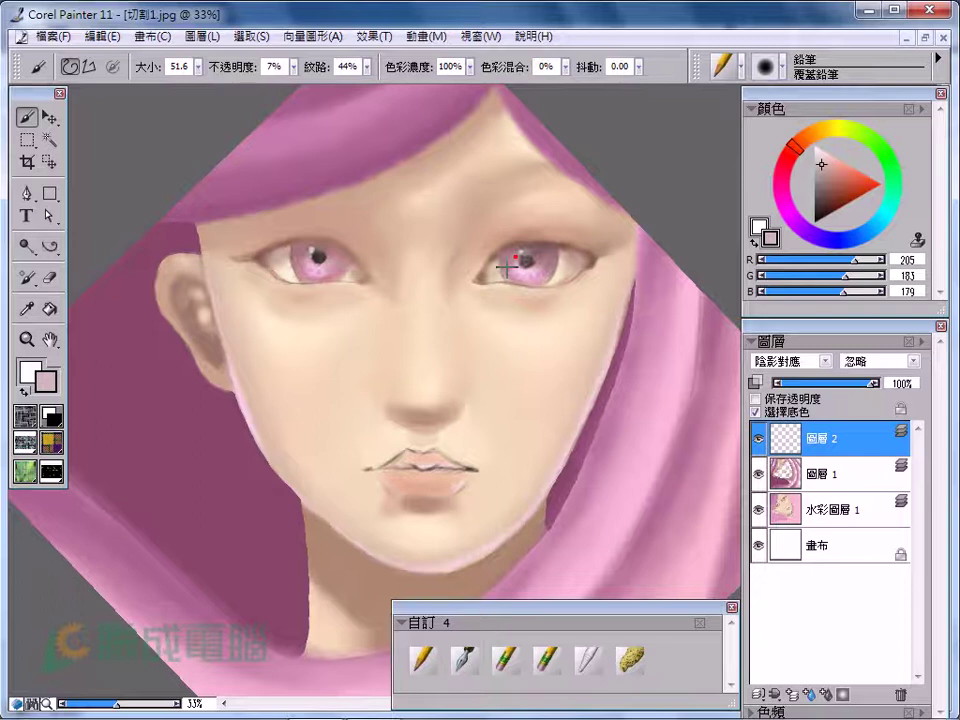
{"action": "left_click_drag", "start_coordinate": [514, 280], "coordinate": [504, 244]}
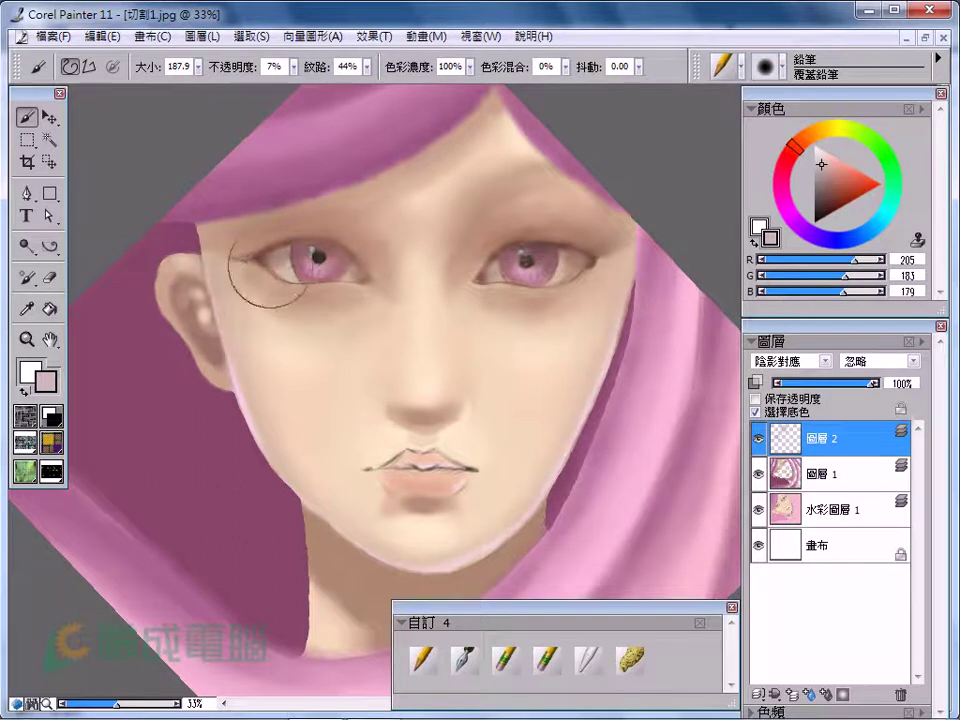
{"action": "left_click", "coordinate": [499, 257]}
Step: Dab faint shading at the left eye's outer corner, beside the nose and near the lips
{"action": "left_click", "coordinate": [281, 231]}
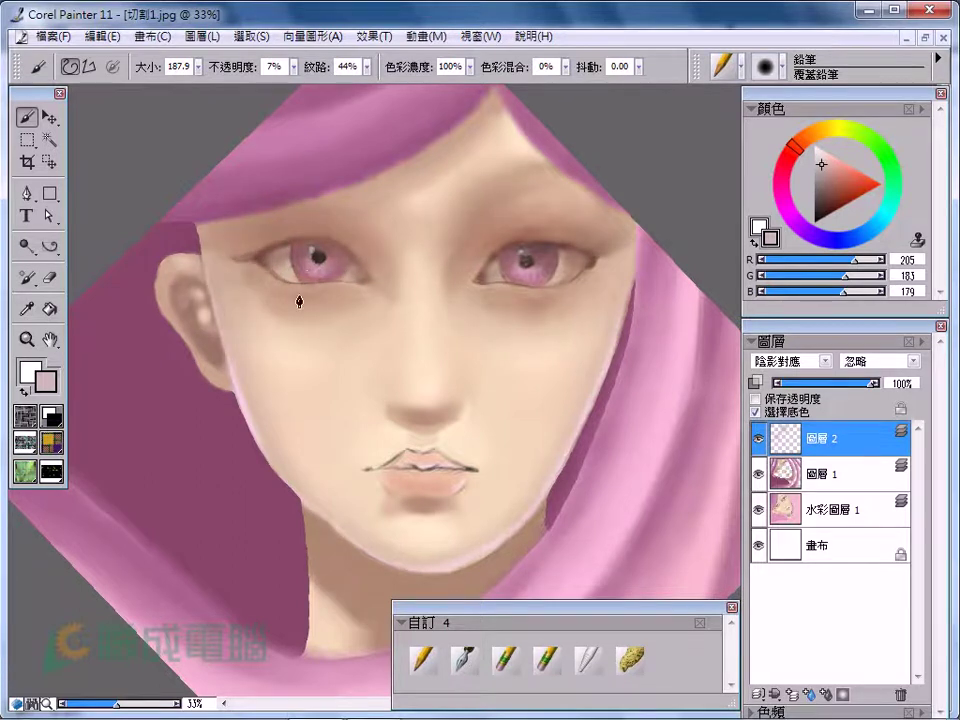
{"action": "left_click_drag", "start_coordinate": [448, 379], "coordinate": [423, 428]}
{"action": "type", "text": "19"}
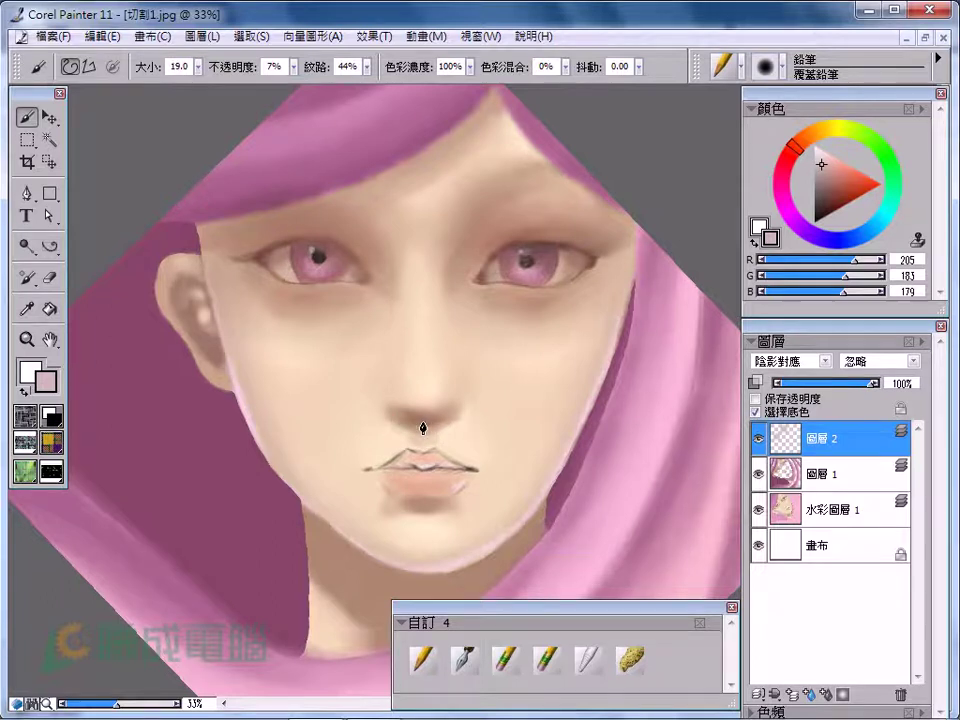
{"action": "left_click_drag", "start_coordinate": [457, 414], "coordinate": [472, 401]}
{"action": "left_click", "coordinate": [379, 398]}
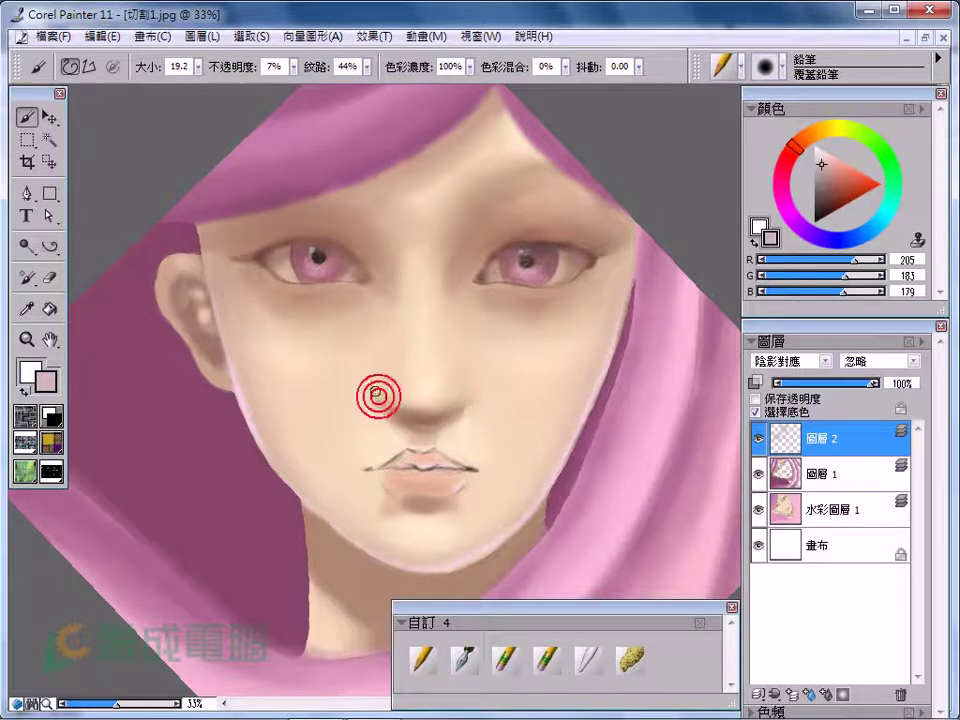
{"action": "left_click", "coordinate": [468, 402]}
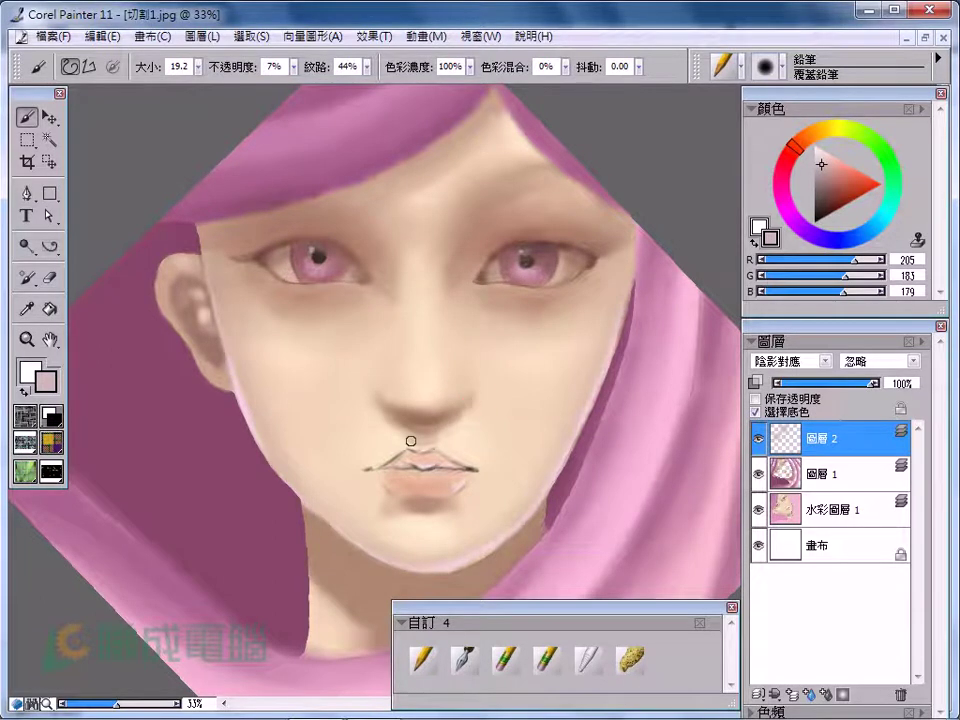
{"action": "left_click_drag", "start_coordinate": [521, 390], "coordinate": [476, 353]}
{"action": "left_click", "coordinate": [407, 434]}
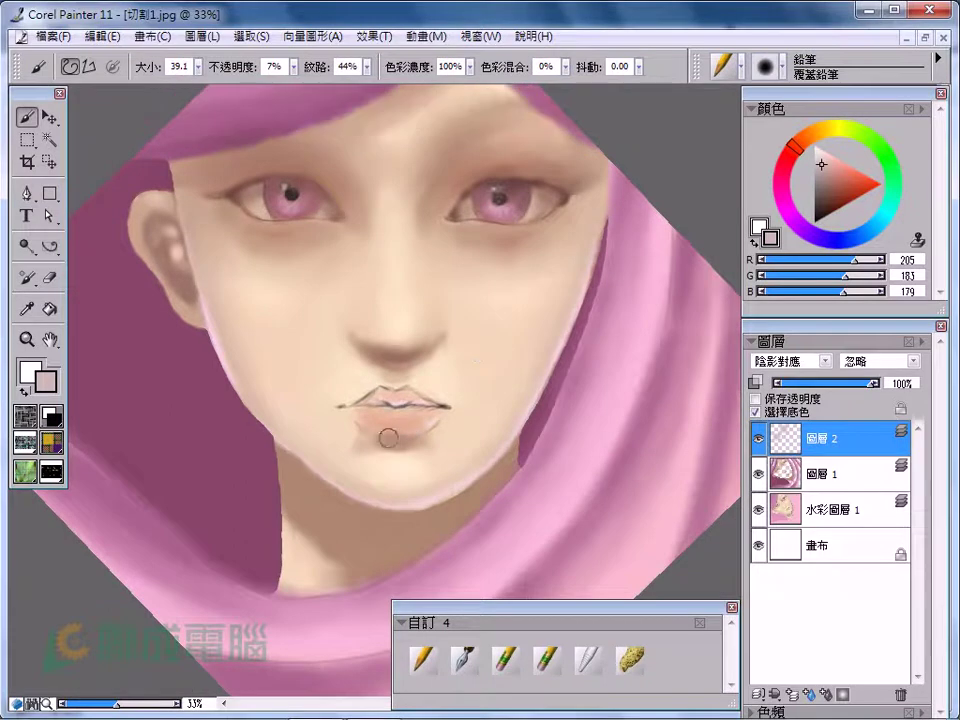
{"action": "left_click_drag", "start_coordinate": [390, 435], "coordinate": [369, 400]}
{"action": "left_click", "coordinate": [369, 401]}
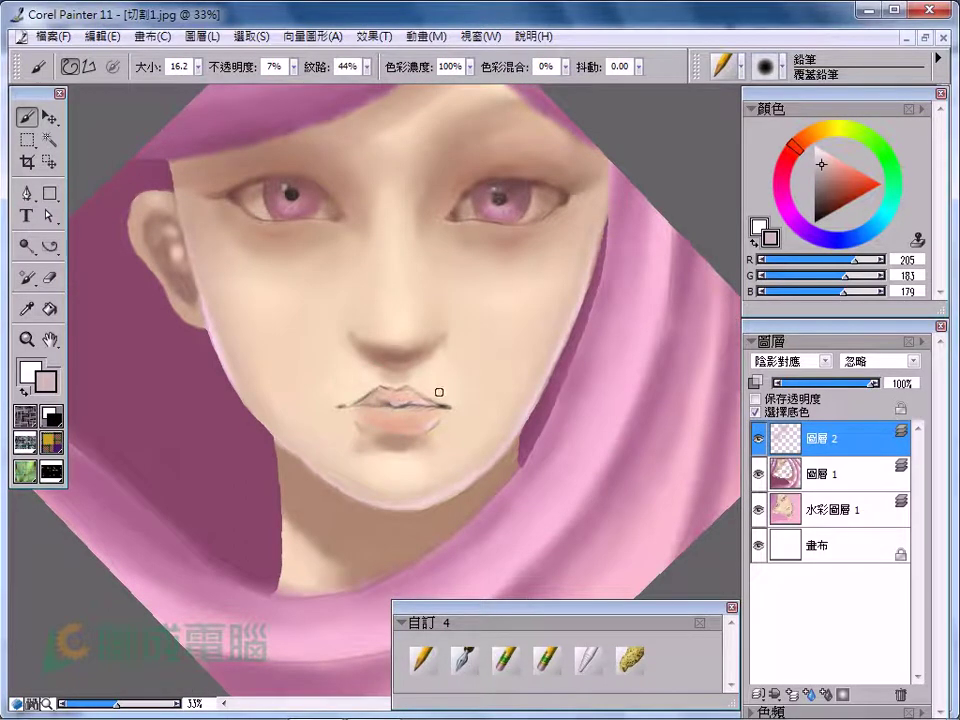
Step: Shade under the chin and down the neck in a darker skin tone
{"action": "left_click", "coordinate": [828, 170]}
{"action": "mouse_move", "coordinate": [394, 372]}
{"action": "left_mouse_down"}
{"action": "mouse_move", "coordinate": [388, 416]}
{"action": "mouse_move", "coordinate": [407, 403]}
{"action": "left_mouse_up"}
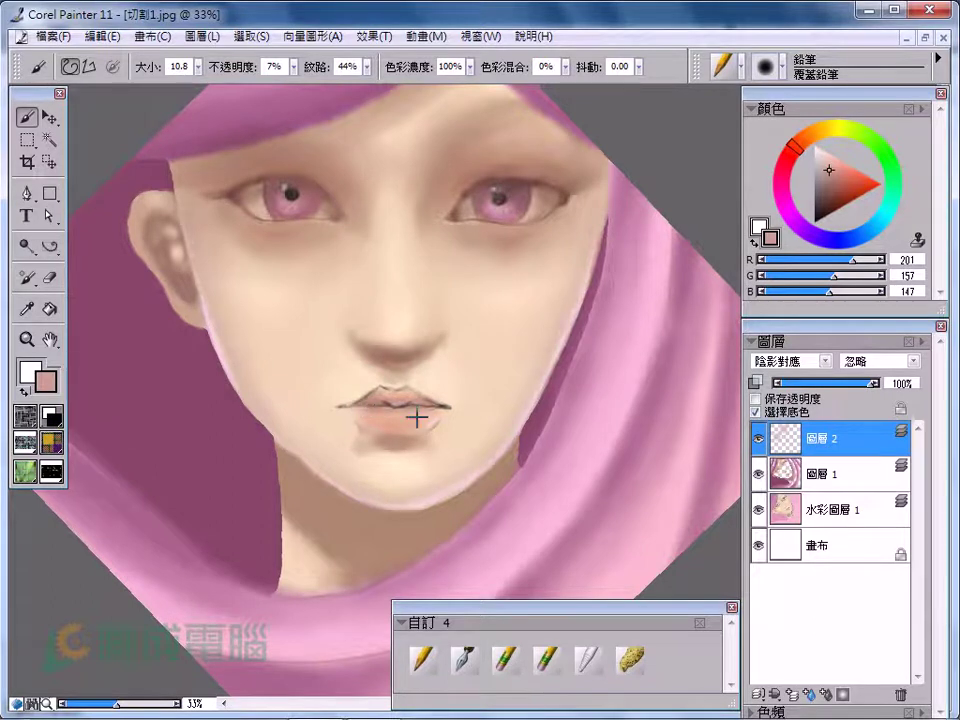
{"action": "left_click_drag", "start_coordinate": [417, 418], "coordinate": [396, 440]}
{"action": "left_click_drag", "start_coordinate": [410, 446], "coordinate": [396, 440]}
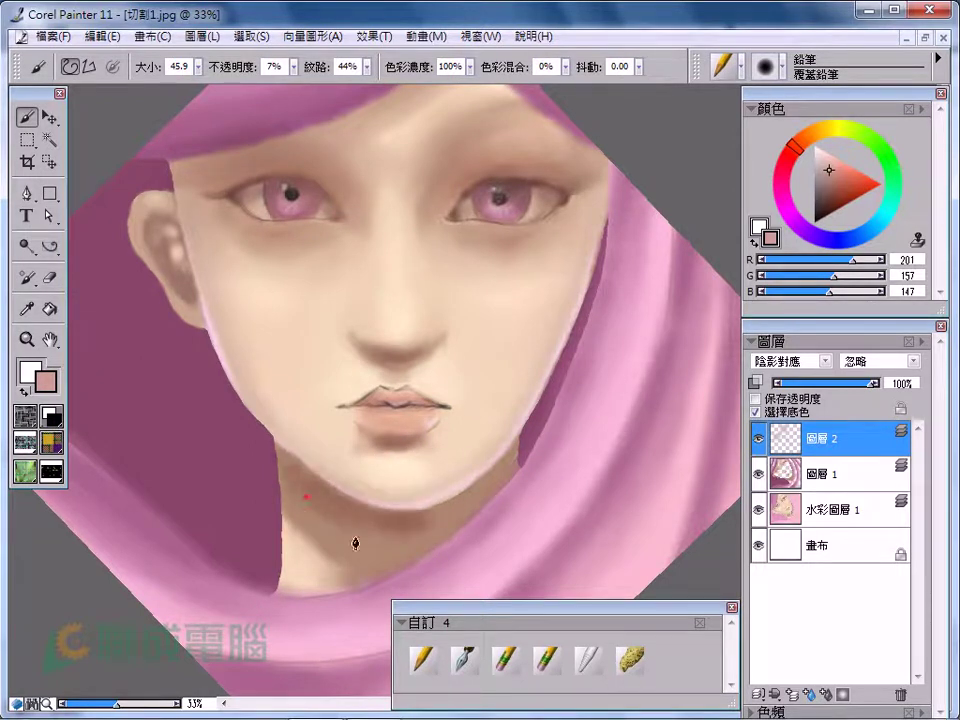
{"action": "mouse_move", "coordinate": [355, 543]}
{"action": "left_mouse_down"}
{"action": "mouse_move", "coordinate": [300, 492]}
{"action": "mouse_move", "coordinate": [364, 514]}
{"action": "left_mouse_up"}
{"action": "mouse_move", "coordinate": [457, 528]}
{"action": "left_mouse_down"}
{"action": "mouse_move", "coordinate": [463, 489]}
{"action": "mouse_move", "coordinate": [443, 515]}
{"action": "left_mouse_up"}
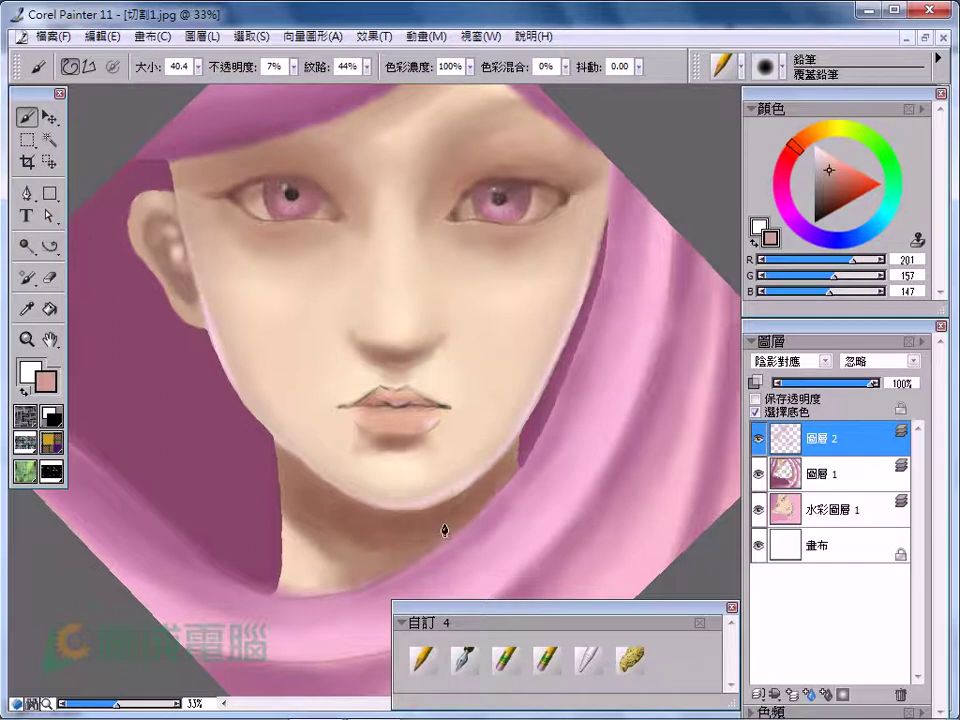
{"action": "left_click_drag", "start_coordinate": [352, 551], "coordinate": [335, 535]}
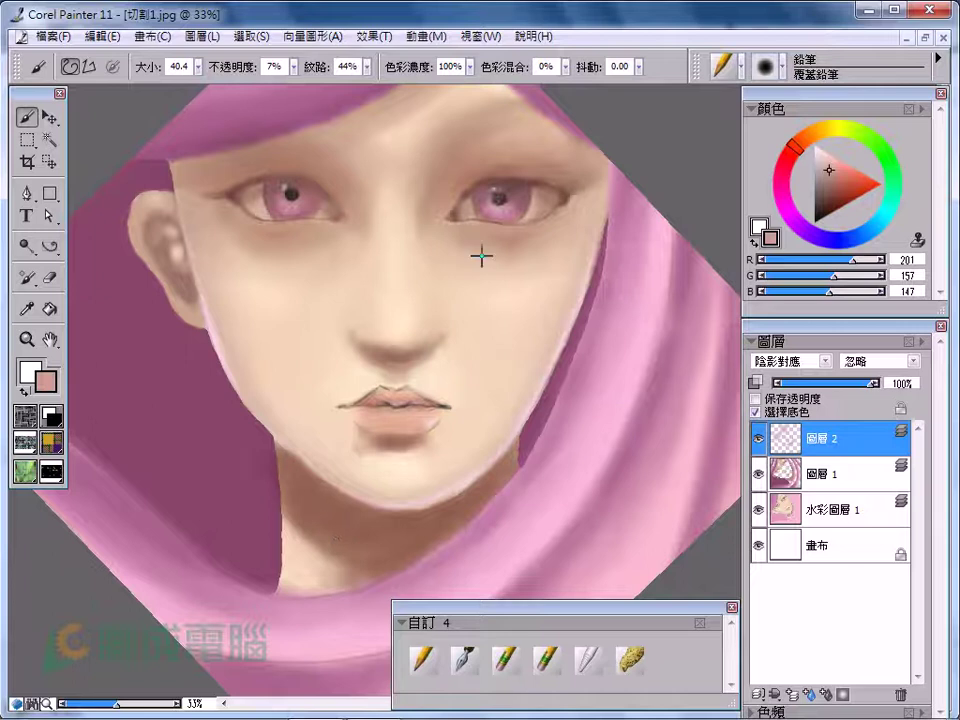
{"action": "left_click", "coordinate": [450, 279]}
{"action": "left_click", "coordinate": [463, 320]}
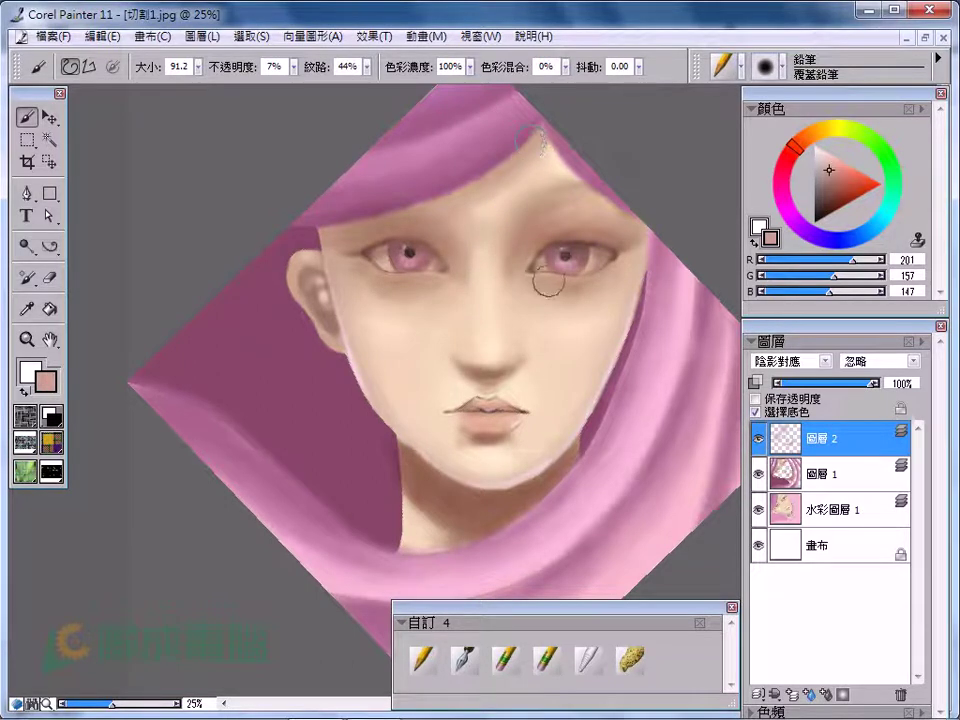
Step: Dab soft shading at both temples and down the right cheek and jaw
{"action": "left_click_drag", "start_coordinate": [364, 259], "coordinate": [331, 270]}
{"action": "left_click", "coordinate": [331, 242]}
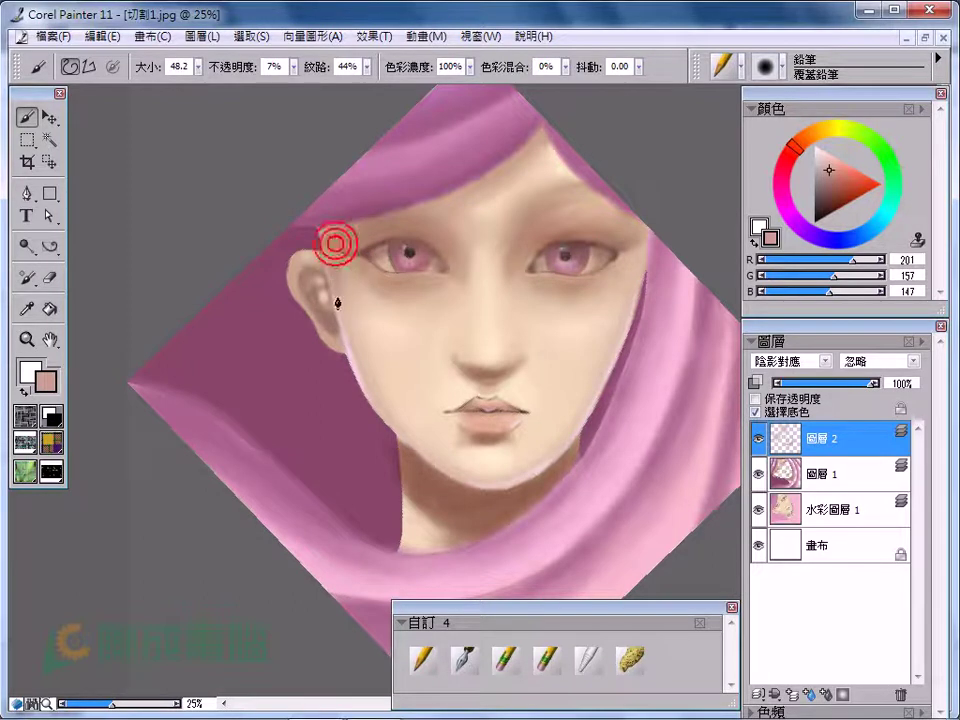
{"action": "left_click", "coordinate": [328, 240]}
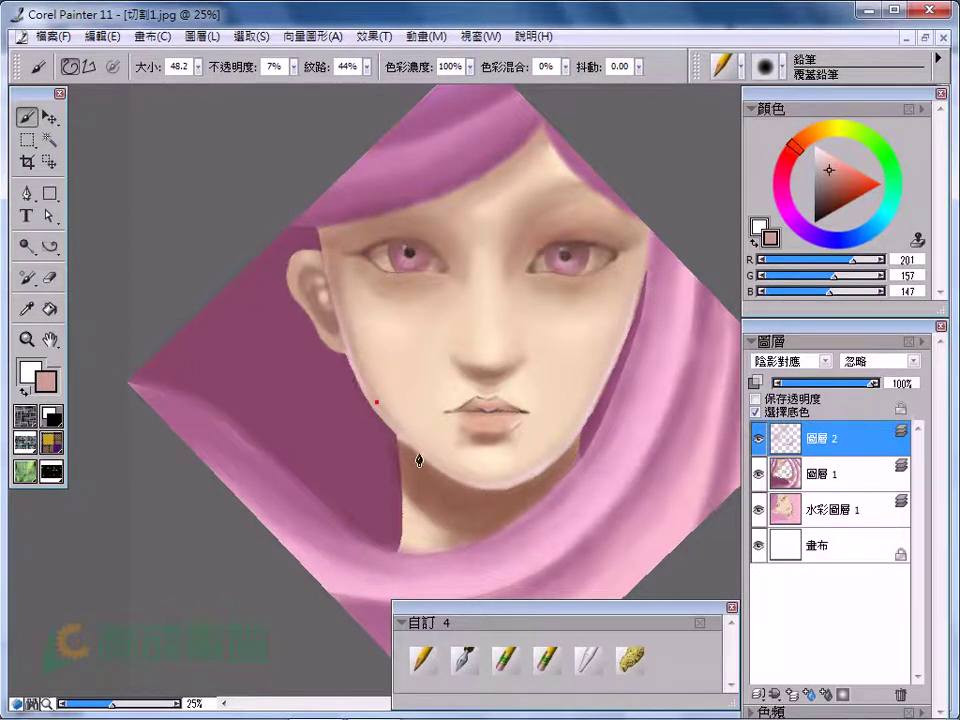
{"action": "left_click", "coordinate": [635, 227]}
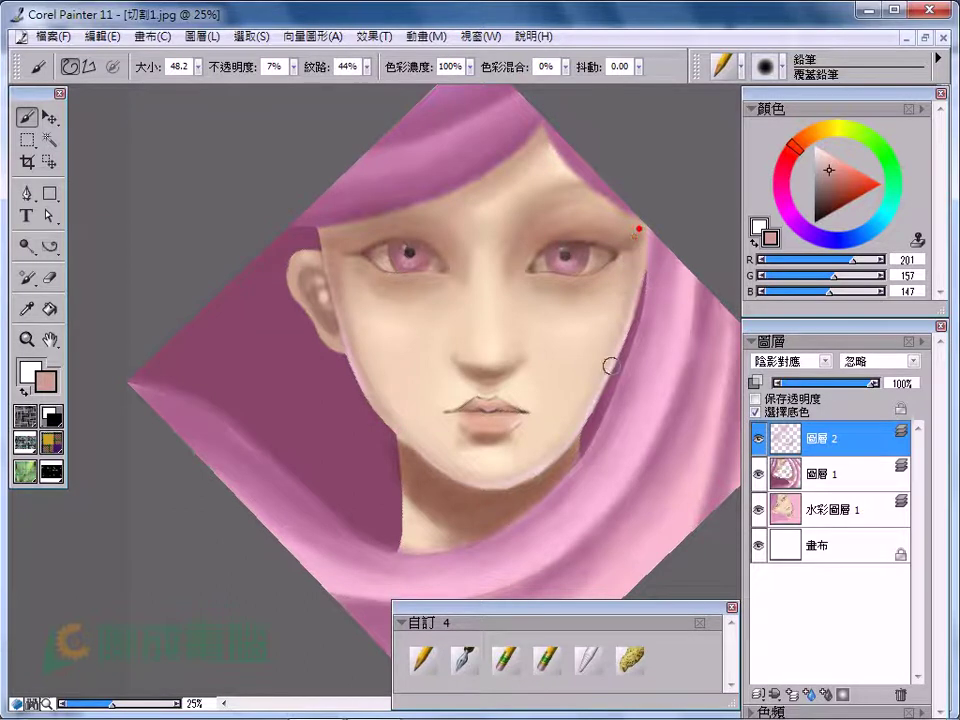
{"action": "left_click", "coordinate": [623, 251]}
{"action": "left_click", "coordinate": [636, 266]}
{"action": "left_click", "coordinate": [604, 366]}
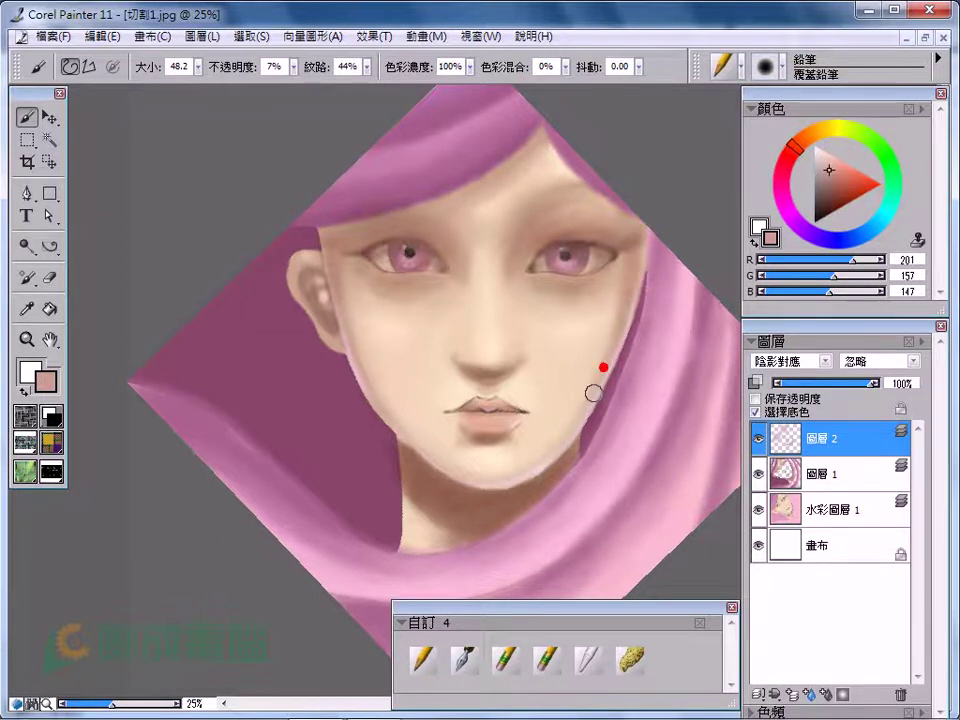
{"action": "left_click", "coordinate": [561, 439]}
{"action": "left_click", "coordinate": [632, 225]}
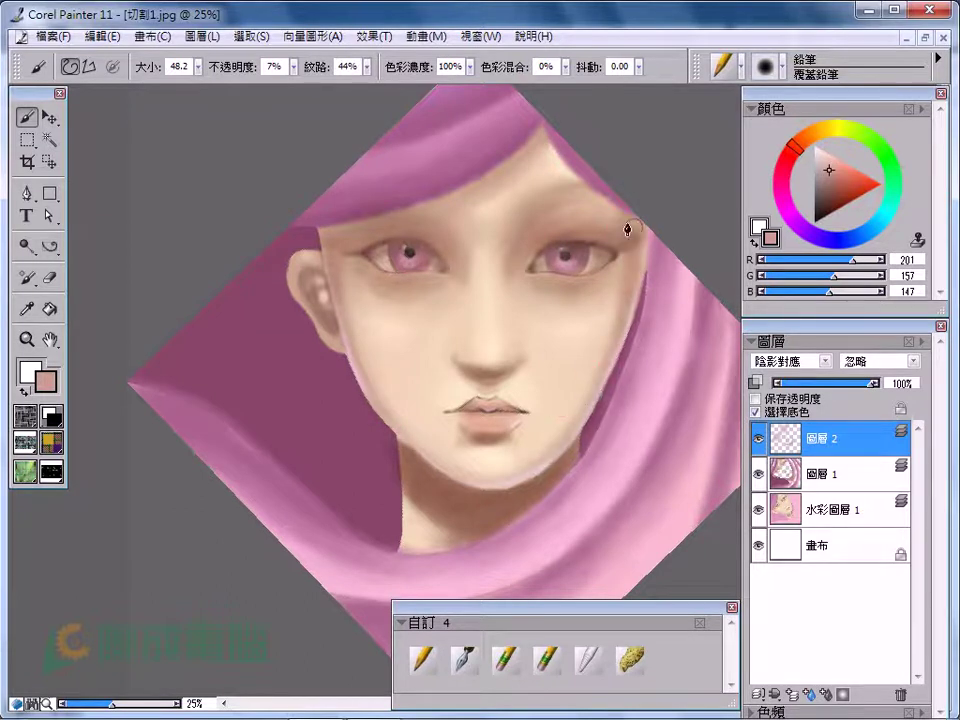
Step: Brush darker sampled skin shading along the left brow at brush size about 50
{"action": "left_click", "coordinate": [527, 219]}
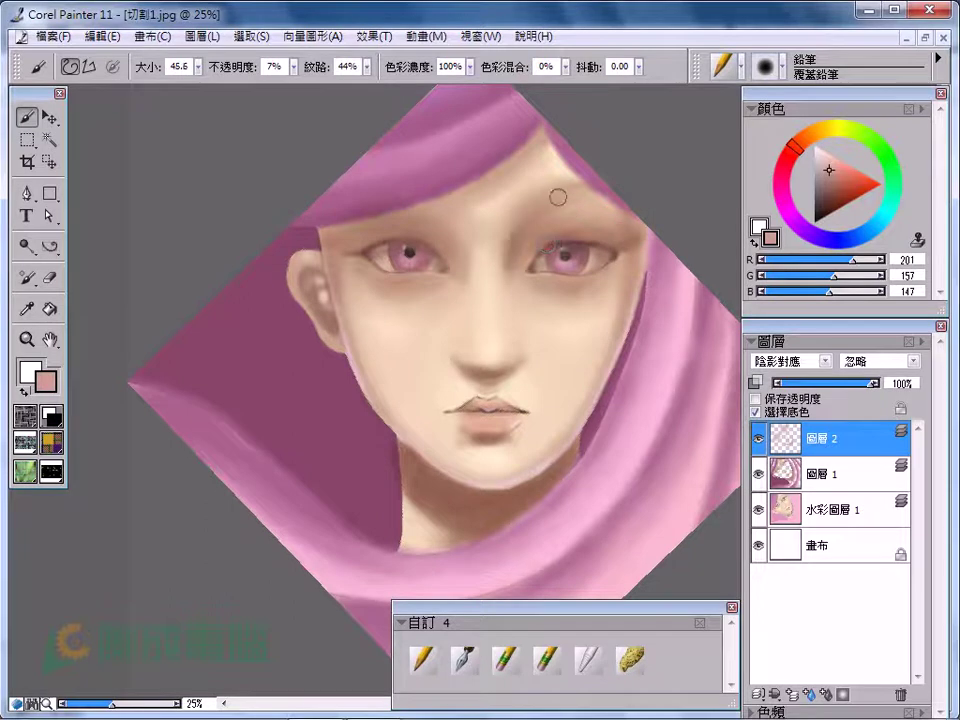
{"action": "left_click", "coordinate": [510, 230], "text": "alt"}
{"action": "mouse_move", "coordinate": [521, 237]}
{"action": "left_mouse_down"}
{"action": "mouse_move", "coordinate": [508, 281]}
{"action": "mouse_move", "coordinate": [572, 208]}
{"action": "mouse_move", "coordinate": [640, 202]}
{"action": "left_mouse_up"}
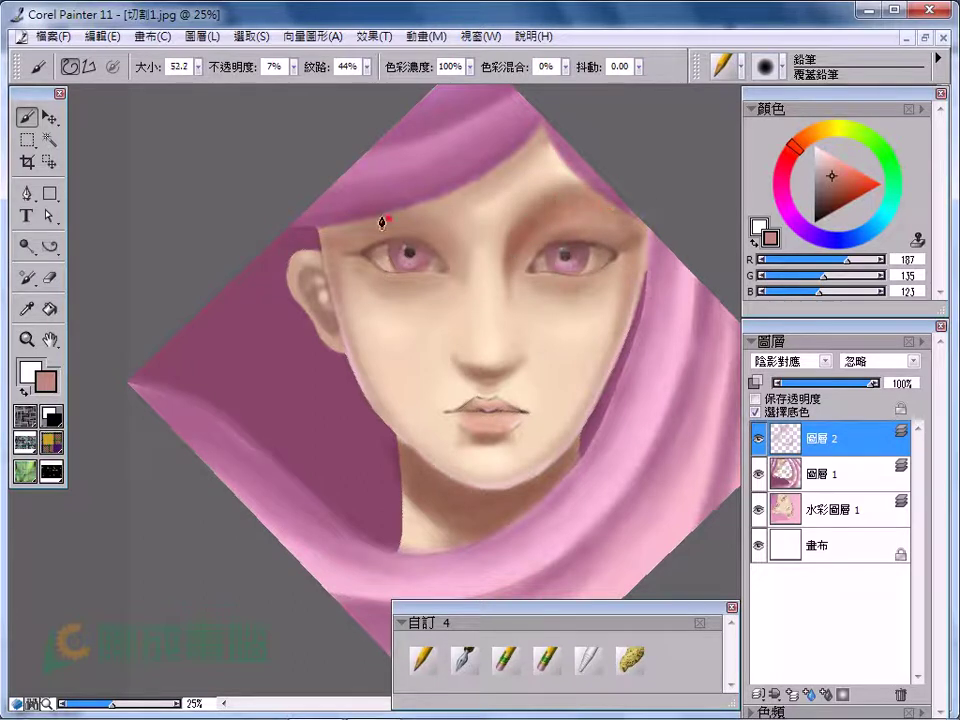
{"action": "mouse_move", "coordinate": [382, 222]}
{"action": "left_mouse_down"}
{"action": "mouse_move", "coordinate": [446, 227]}
{"action": "mouse_move", "coordinate": [336, 251]}
{"action": "mouse_move", "coordinate": [403, 214]}
{"action": "mouse_move", "coordinate": [438, 243]}
{"action": "mouse_move", "coordinate": [570, 217]}
{"action": "left_mouse_up"}
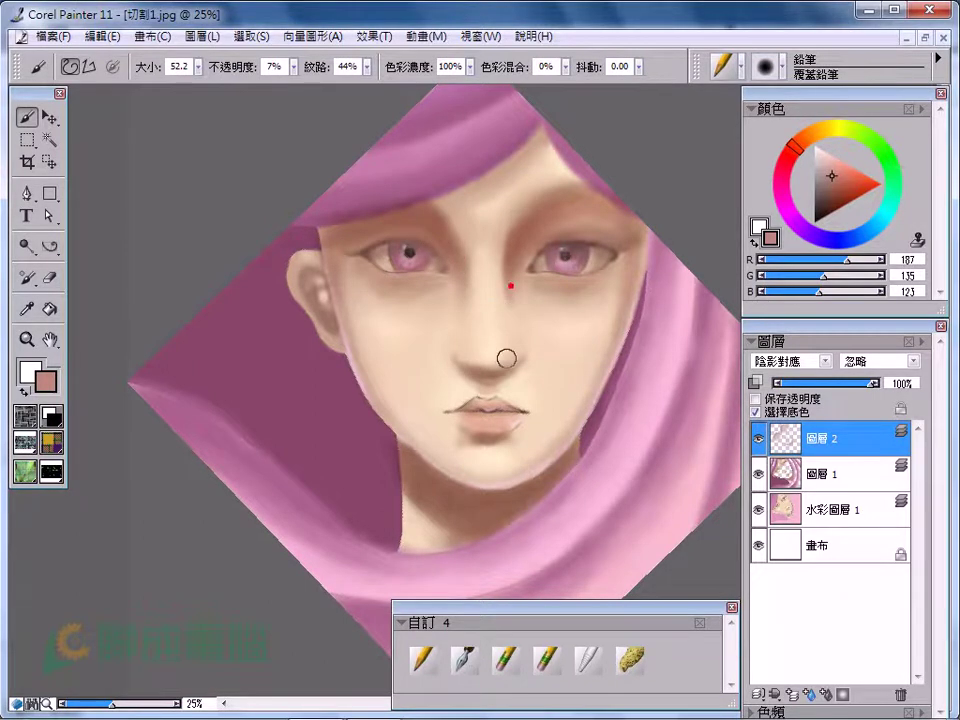
{"action": "key", "text": "ctrl+minus"}
{"action": "left_click_drag", "start_coordinate": [471, 203], "coordinate": [558, 440]}
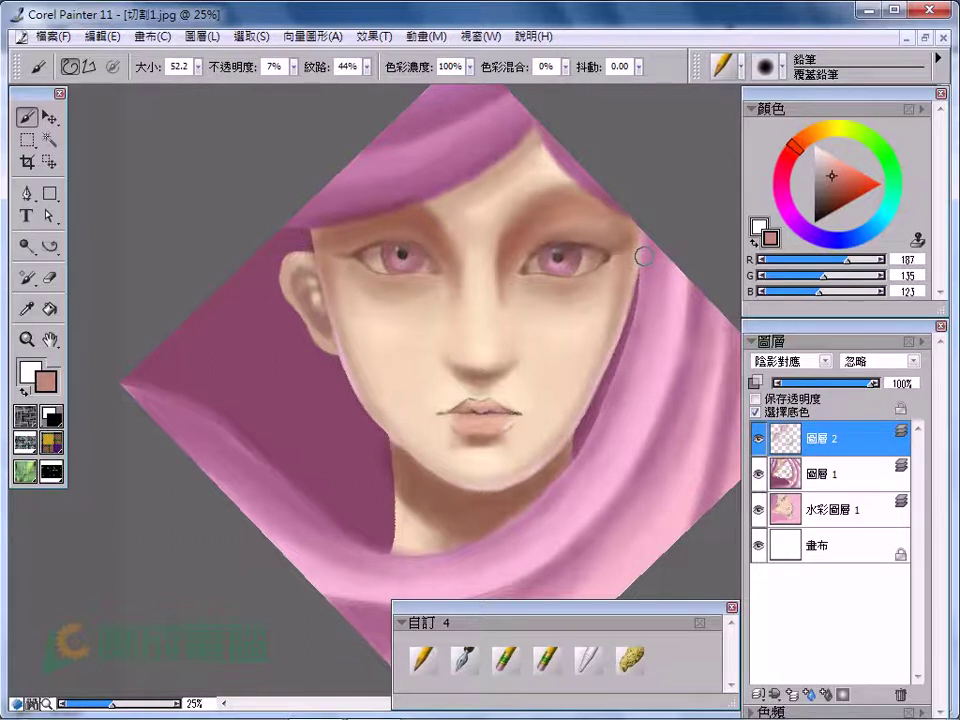
{"action": "key", "text": "ctrl+plus"}
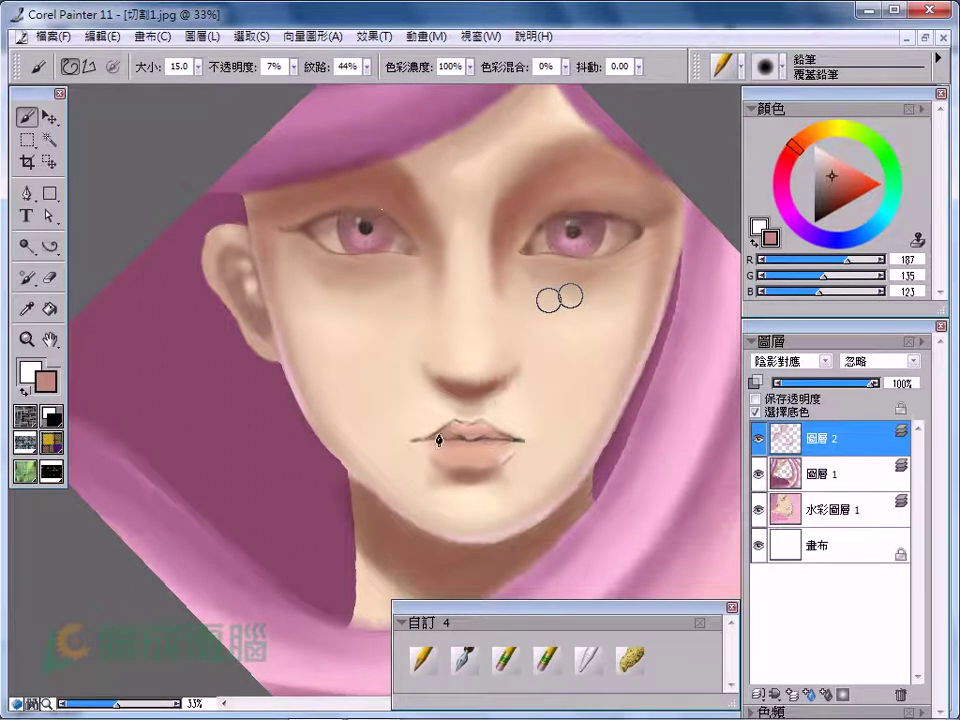
Step: Redden the lower lip with a more saturated pink-red
{"action": "left_click", "coordinate": [841, 178]}
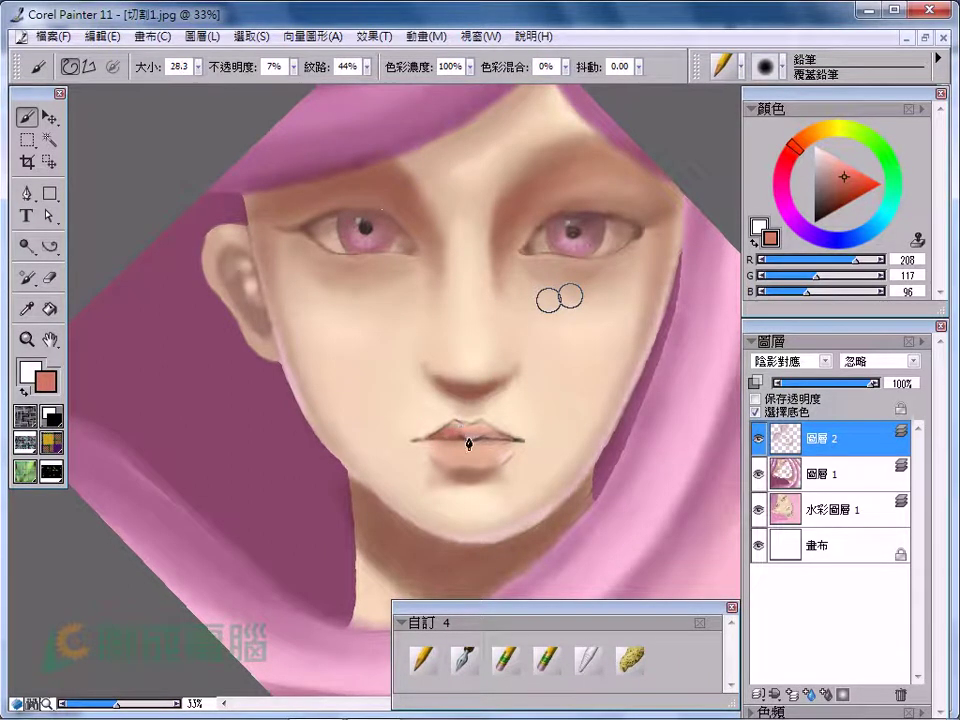
{"action": "mouse_move", "coordinate": [418, 447]}
{"action": "left_mouse_down"}
{"action": "mouse_move", "coordinate": [463, 437]}
{"action": "mouse_move", "coordinate": [492, 458]}
{"action": "left_mouse_up"}
{"action": "key", "text": "["}
{"action": "key", "text": "["}
{"action": "key", "text": "["}
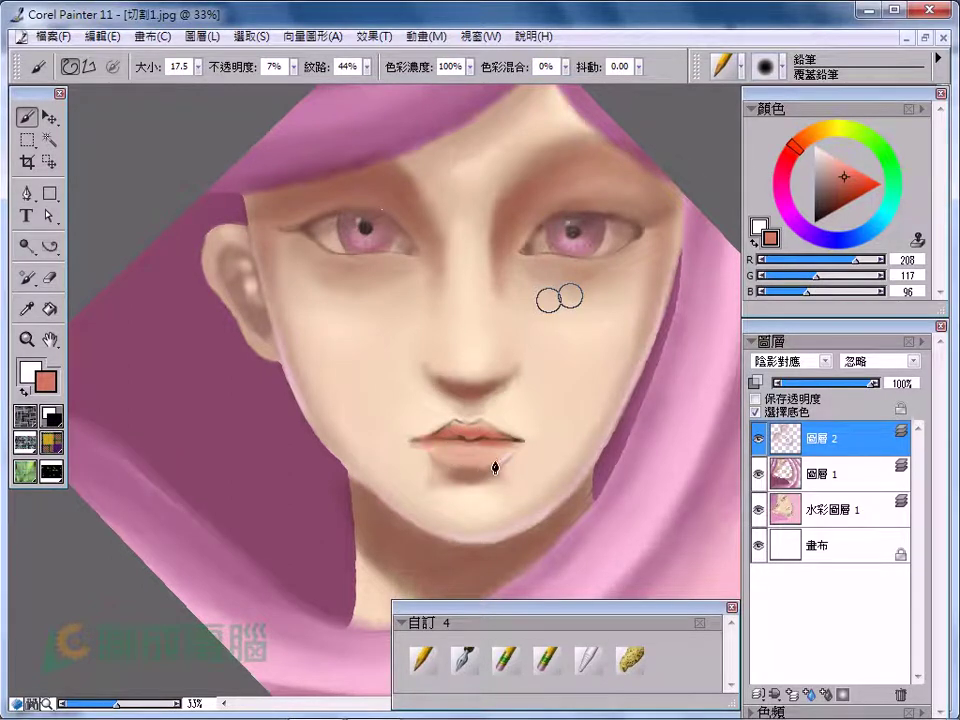
{"action": "key", "text": "]"}
{"action": "left_click_drag", "start_coordinate": [503, 455], "coordinate": [436, 457]}
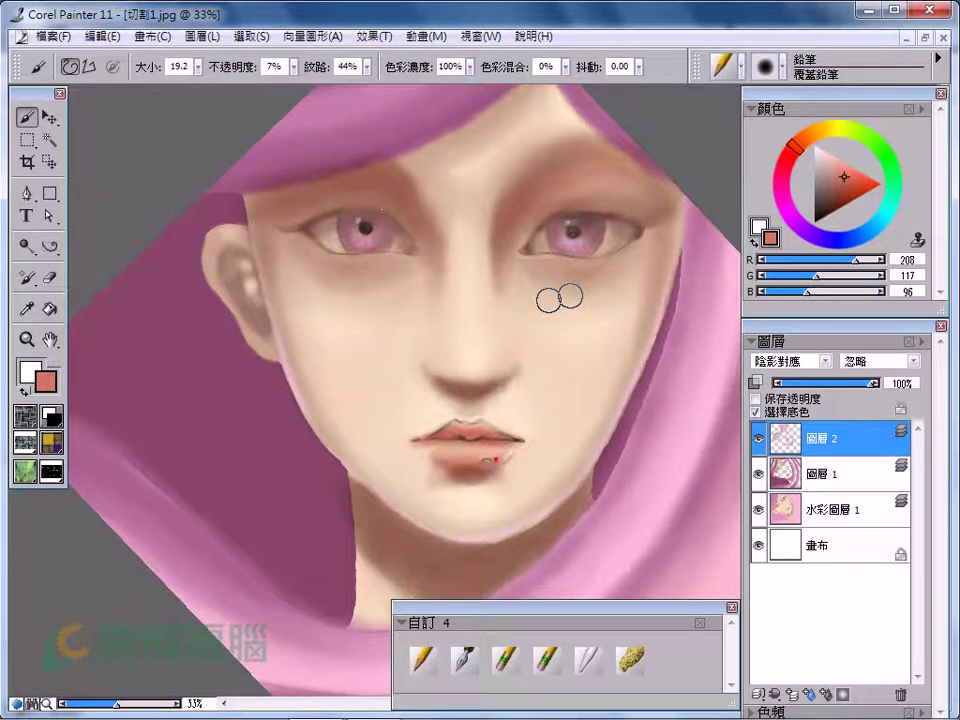
{"action": "key", "text": "["}
{"action": "key", "text": "["}
Step: Tint both eyes pink-red and darken the left pupil
{"action": "left_click", "coordinate": [320, 230]}
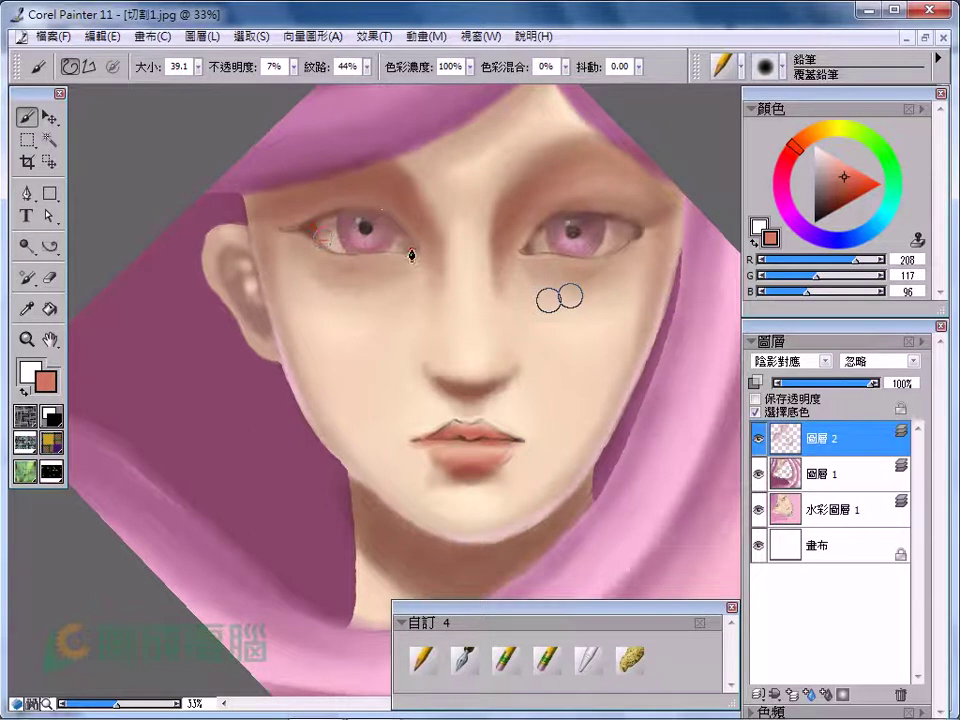
{"action": "left_click_drag", "start_coordinate": [533, 245], "coordinate": [620, 233]}
{"action": "key", "text": "["}
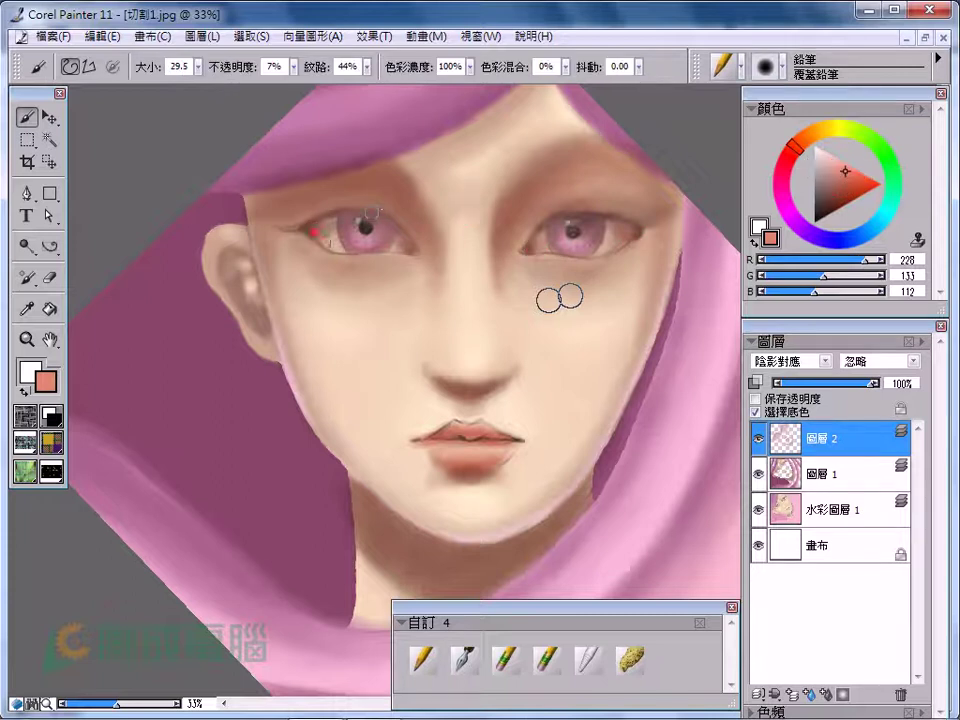
{"action": "left_click_drag", "start_coordinate": [366, 221], "coordinate": [345, 224]}
{"action": "left_click_drag", "start_coordinate": [381, 227], "coordinate": [364, 227]}
{"action": "left_click", "coordinate": [365, 227]}
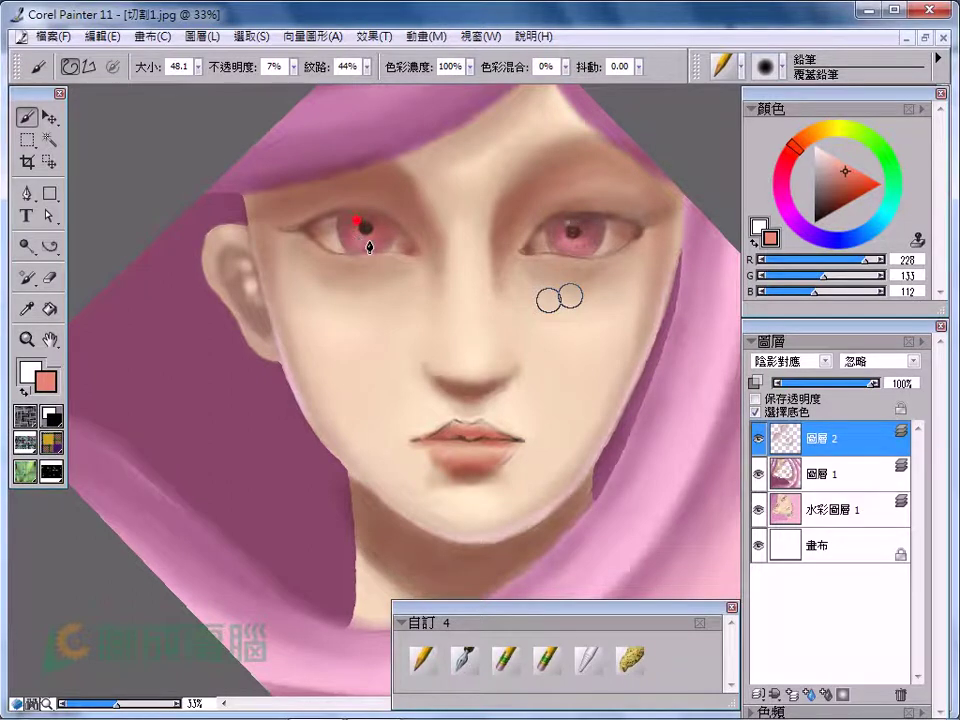
Step: Touch colour onto the ear lobe and brush light peach over the nose tip
{"action": "left_click_drag", "start_coordinate": [257, 325], "coordinate": [272, 356]}
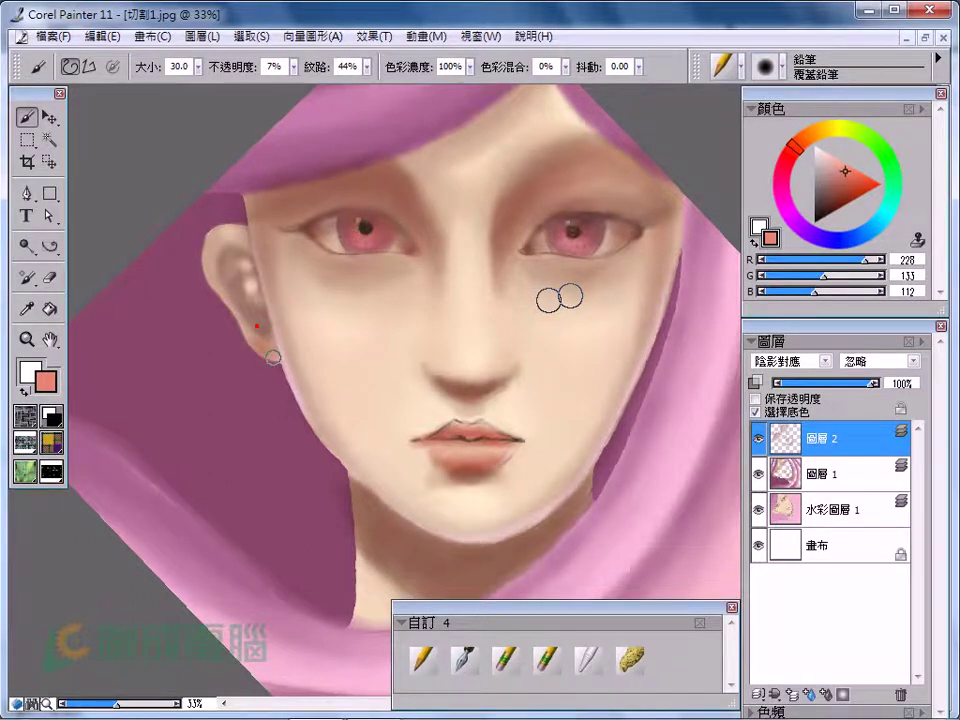
{"action": "left_click", "coordinate": [842, 160]}
{"action": "left_click_drag", "start_coordinate": [467, 363], "coordinate": [480, 375]}
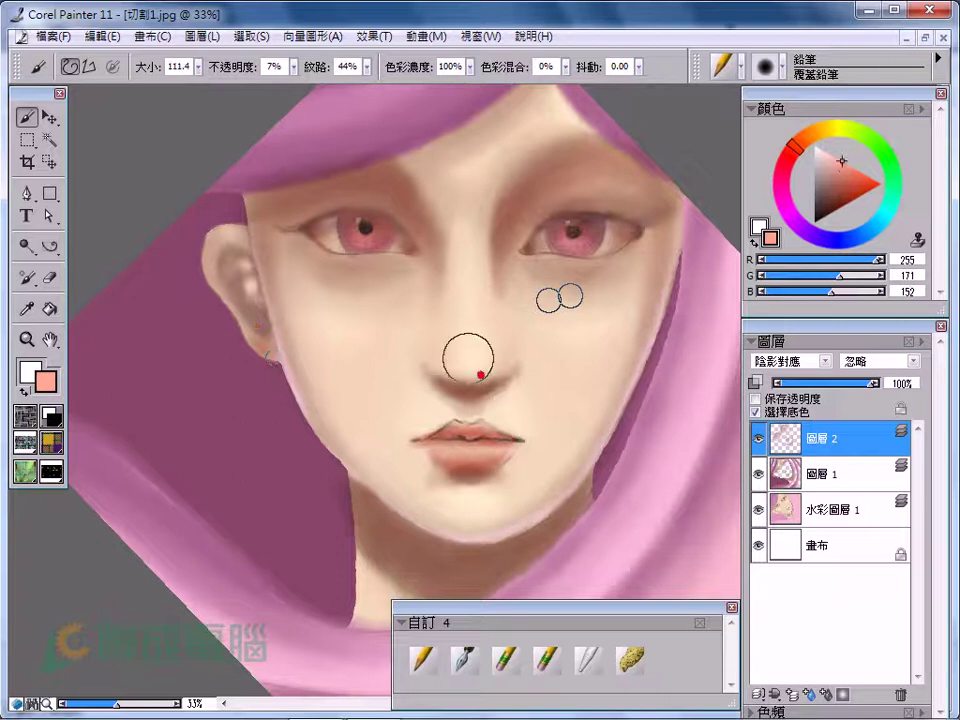
{"action": "left_click_drag", "start_coordinate": [454, 522], "coordinate": [497, 520]}
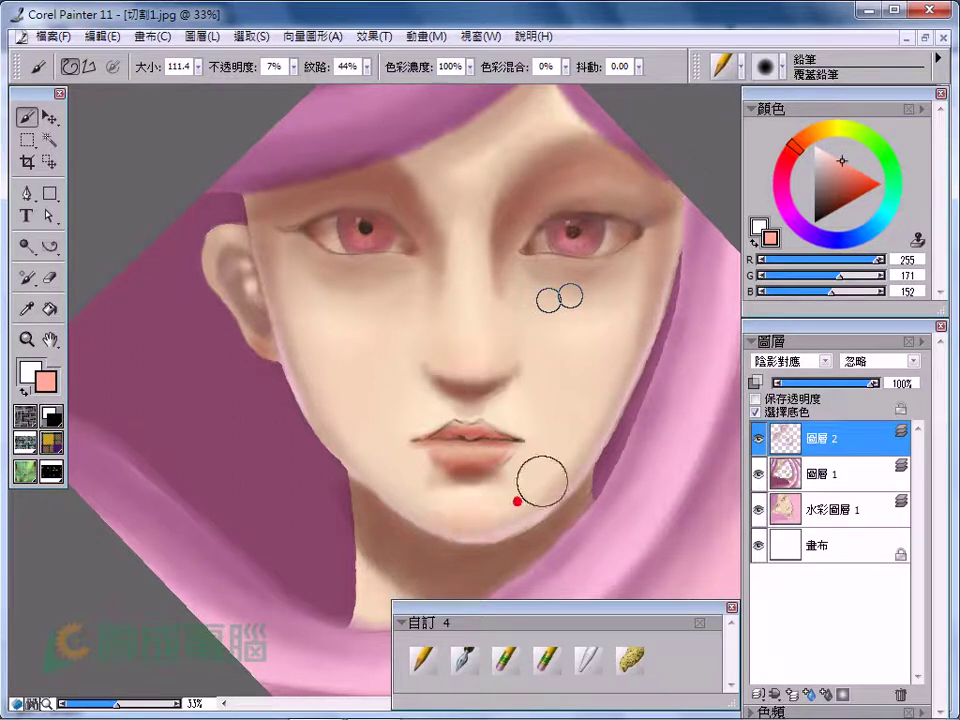
{"action": "left_click", "coordinate": [594, 362], "text": "ctrl+alt"}
{"action": "left_click", "coordinate": [533, 256]}
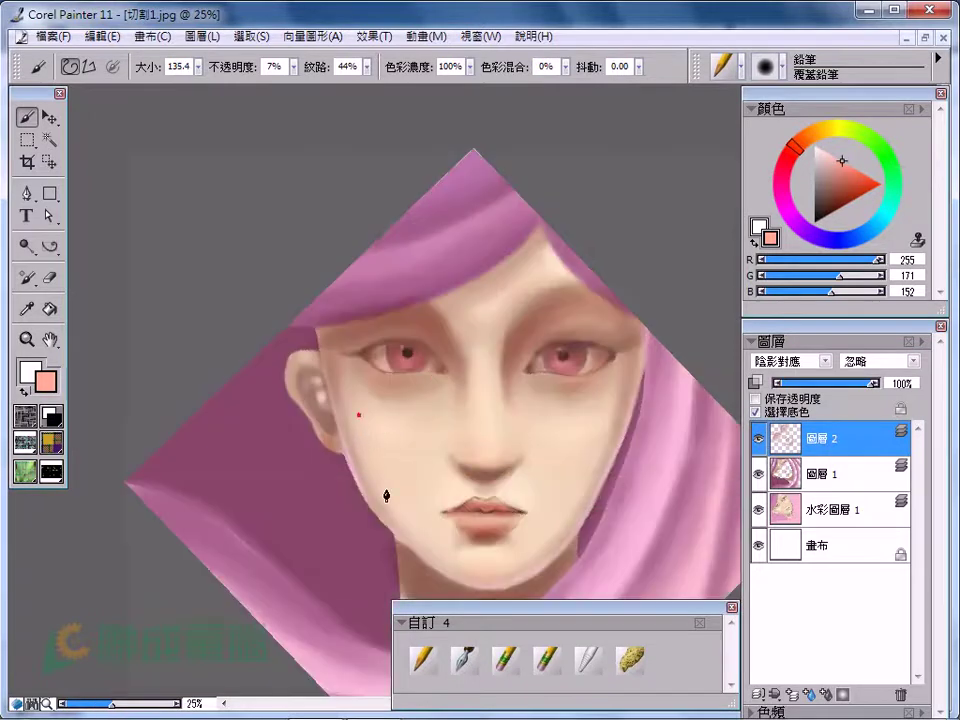
{"action": "left_click", "coordinate": [574, 133]}
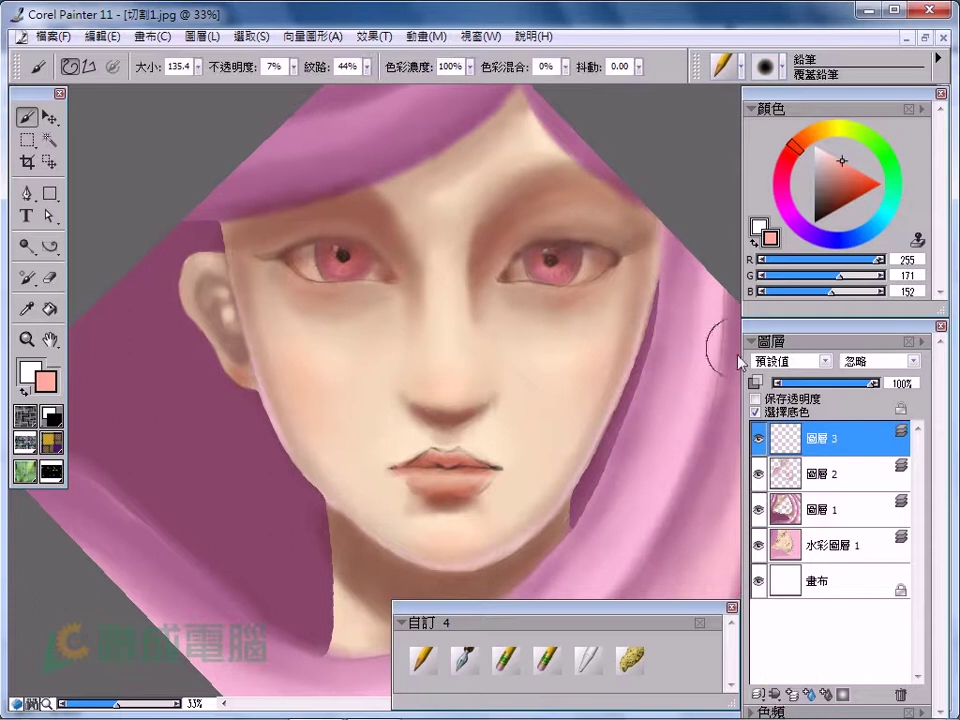
Step: Set 圖層 3 to 陰影對應, pick a muted brown, and zoom in on the eyes
{"action": "left_click", "coordinate": [790, 361]}
{"action": "left_click", "coordinate": [790, 326]}
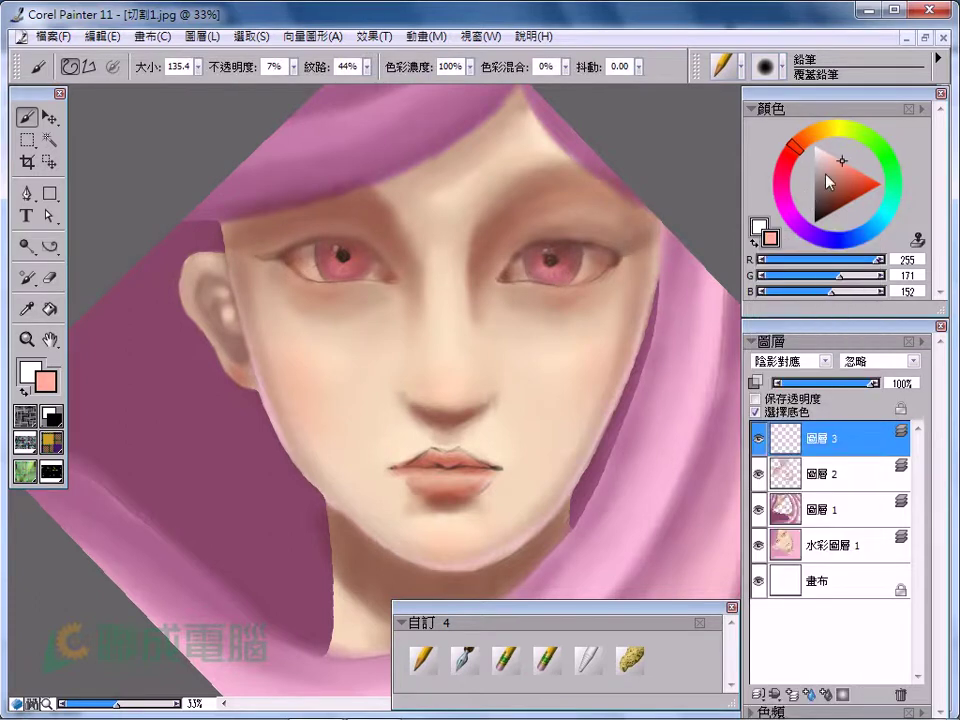
{"action": "left_click", "coordinate": [822, 184]}
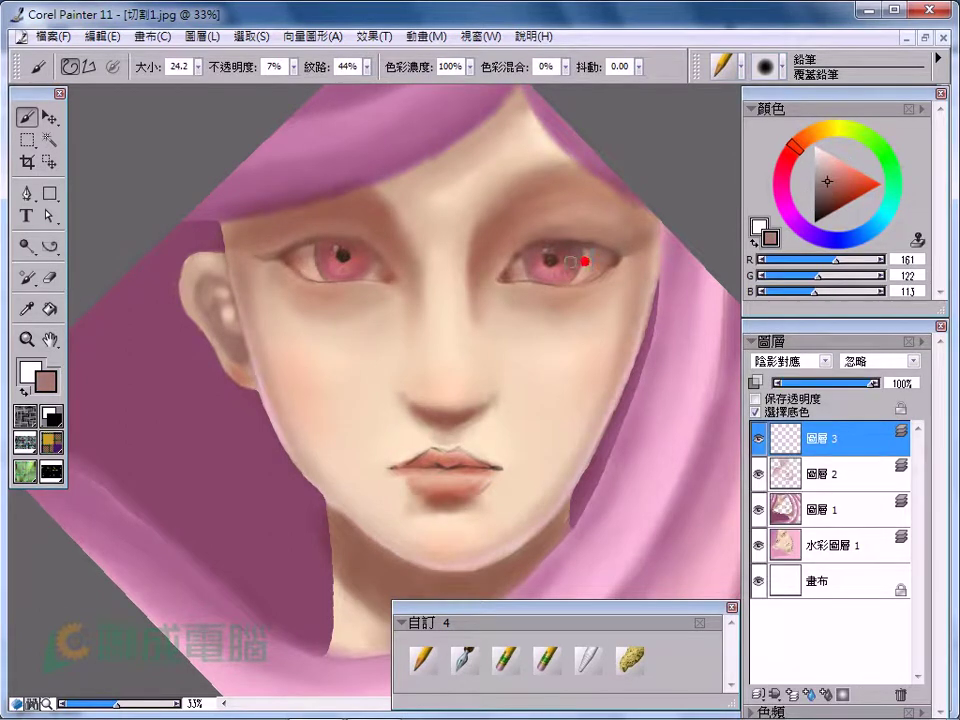
{"action": "left_click_drag", "start_coordinate": [317, 161], "coordinate": [636, 456]}
{"action": "left_click_drag", "start_coordinate": [574, 229], "coordinate": [499, 176]}
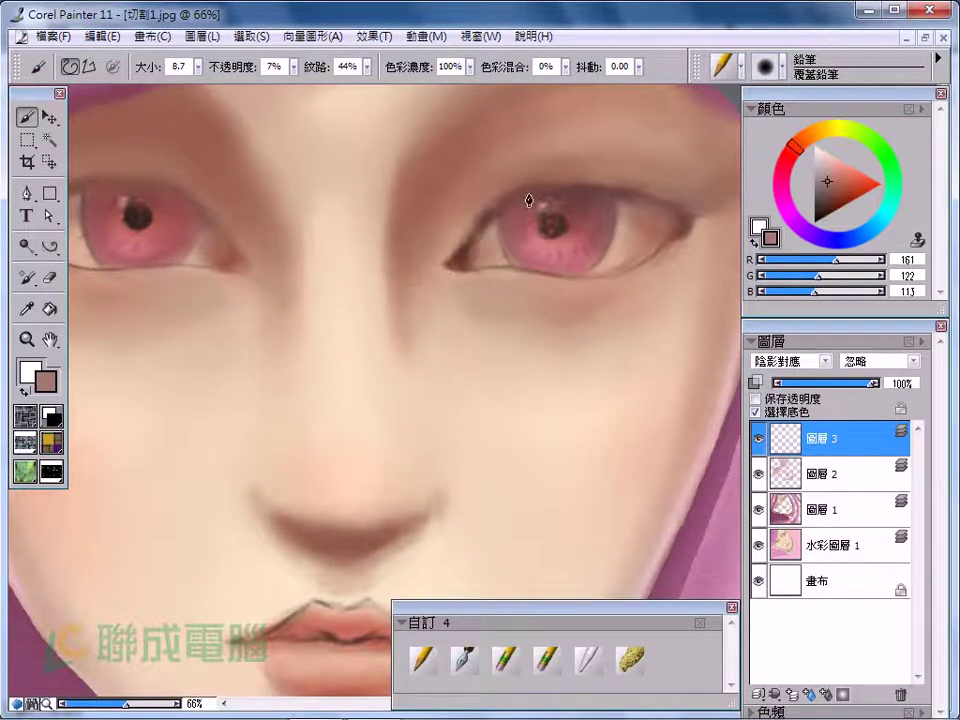
Step: Enlarge the Cover Pencil and darken the right upper eyelid, extending its outer corner
{"action": "key", "text": "bracketright"}
{"action": "key", "text": "bracketright"}
{"action": "key", "text": "bracketright"}
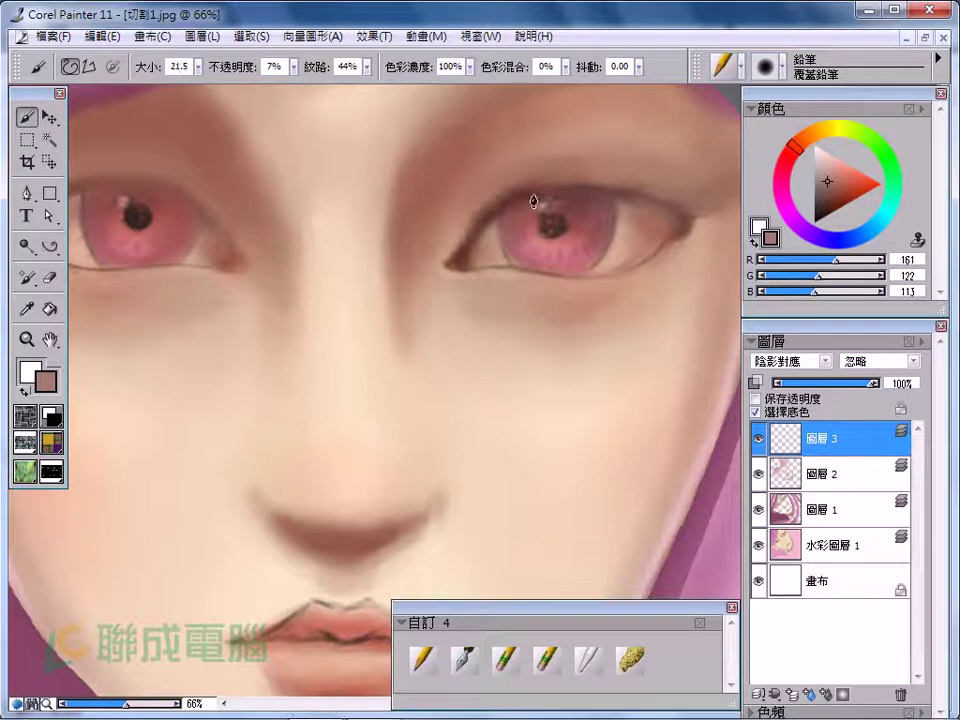
{"action": "left_click_drag", "start_coordinate": [553, 183], "coordinate": [667, 214]}
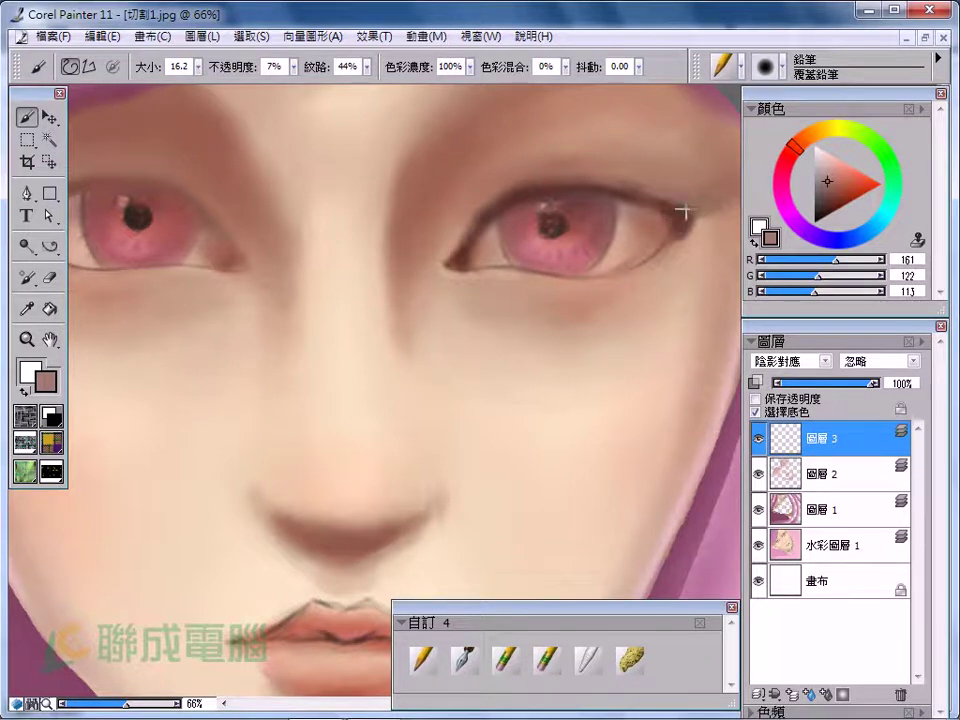
{"action": "key", "text": "bracketright"}
{"action": "key", "text": "bracketright"}
{"action": "key", "text": "bracketright"}
{"action": "left_click_drag", "start_coordinate": [656, 193], "coordinate": [690, 208]}
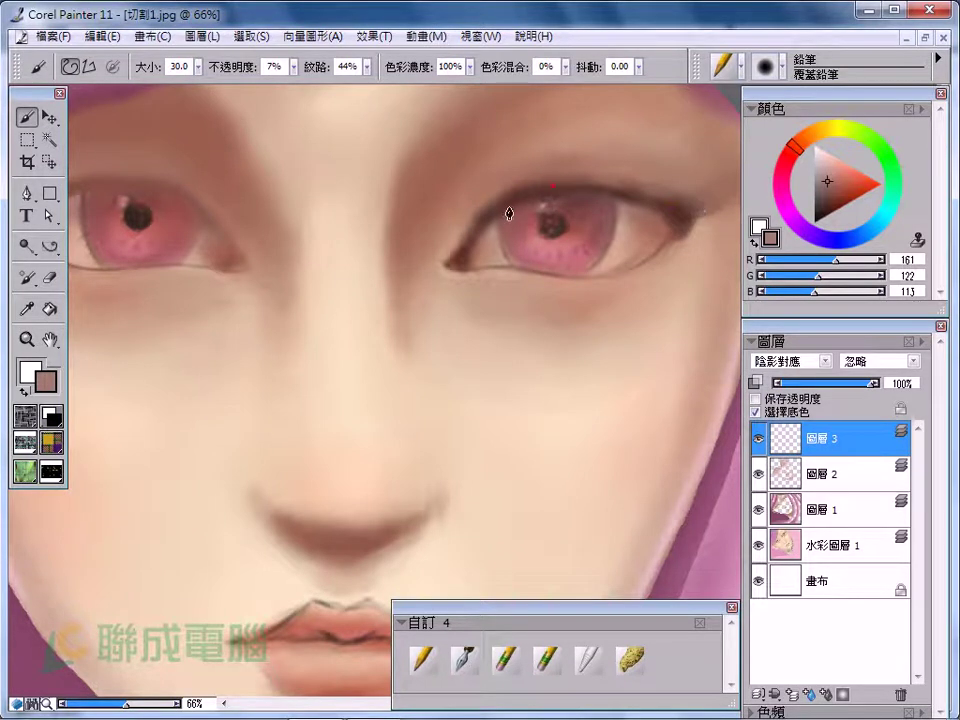
Step: Set the pencil to size 10 in darker grey-brown and dab along the left upper eyelid
{"action": "left_click_drag", "start_coordinate": [285, 251], "coordinate": [693, 317]}
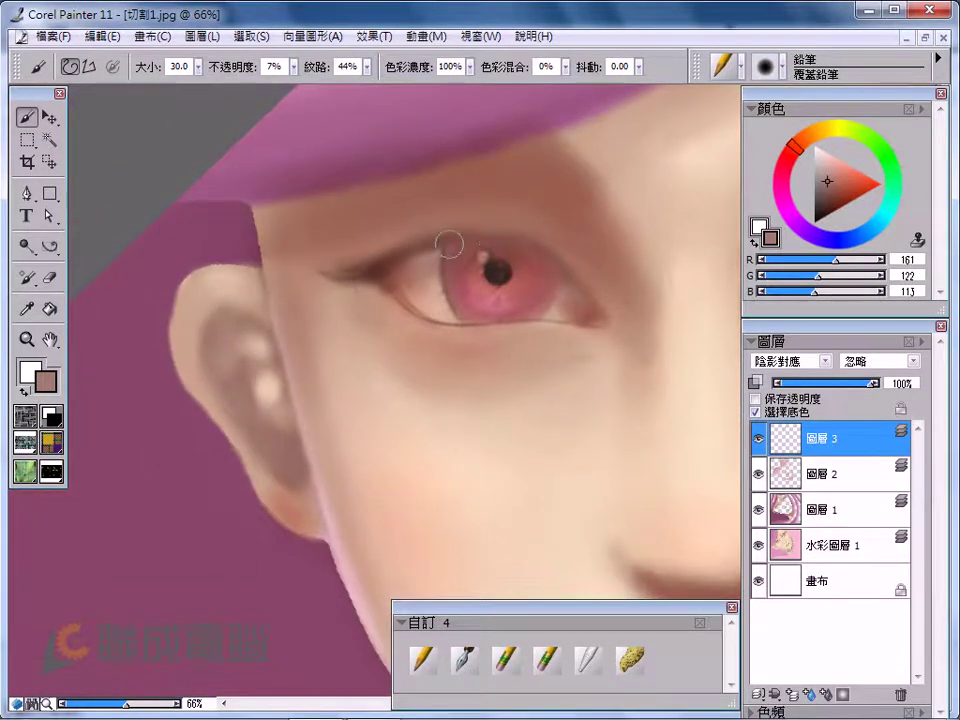
{"action": "left_click", "coordinate": [594, 328], "text": "ctrl+alt"}
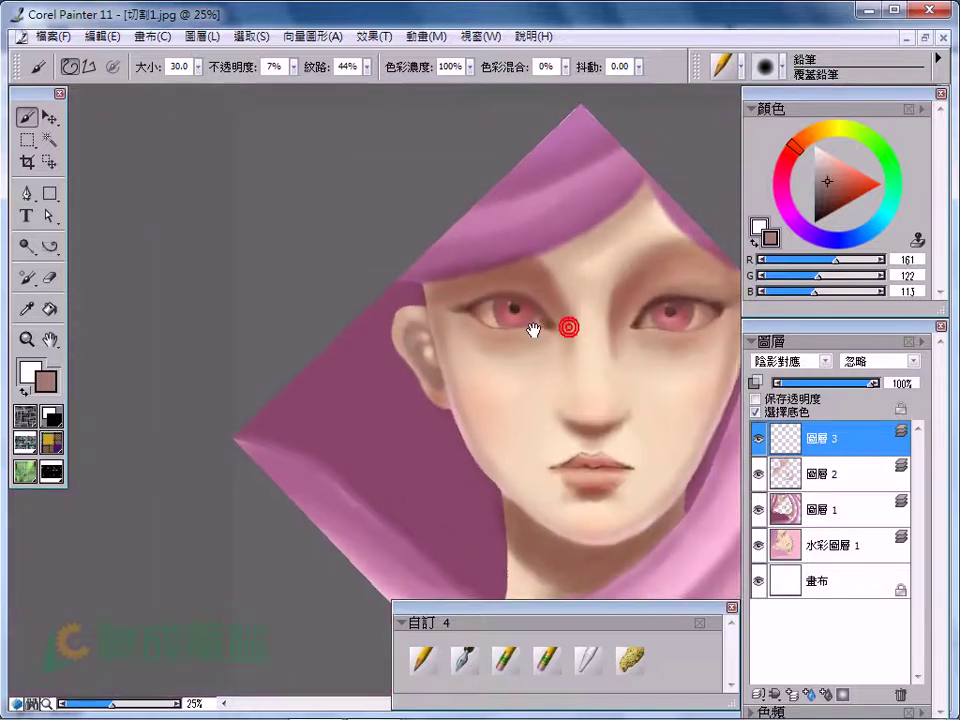
{"action": "left_click", "coordinate": [570, 326], "text": "ctrl"}
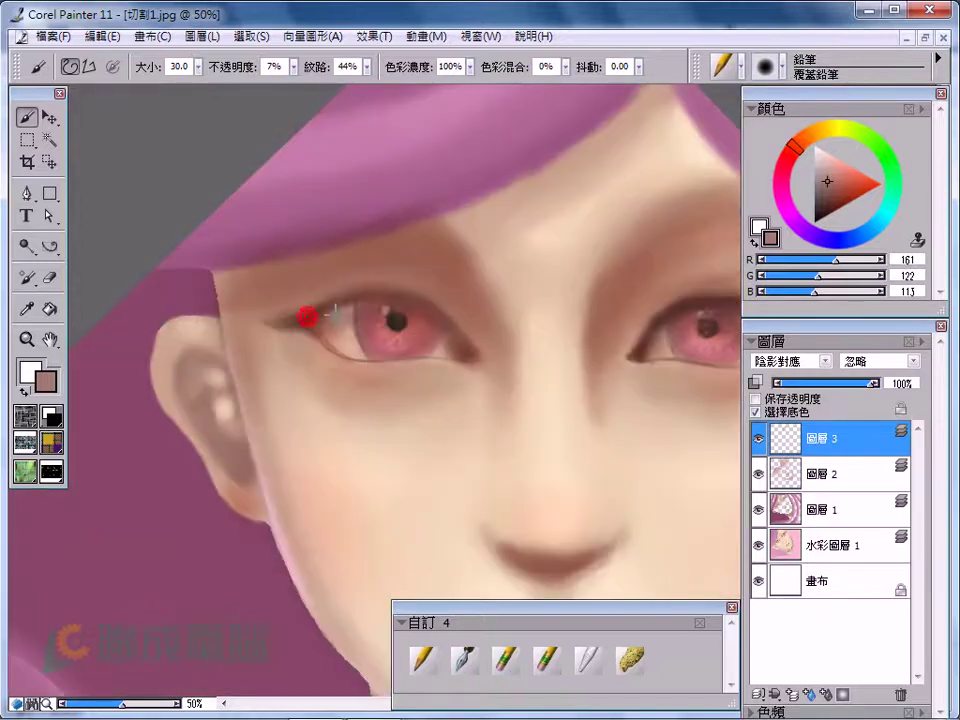
{"action": "left_click_drag", "start_coordinate": [336, 316], "coordinate": [327, 312]}
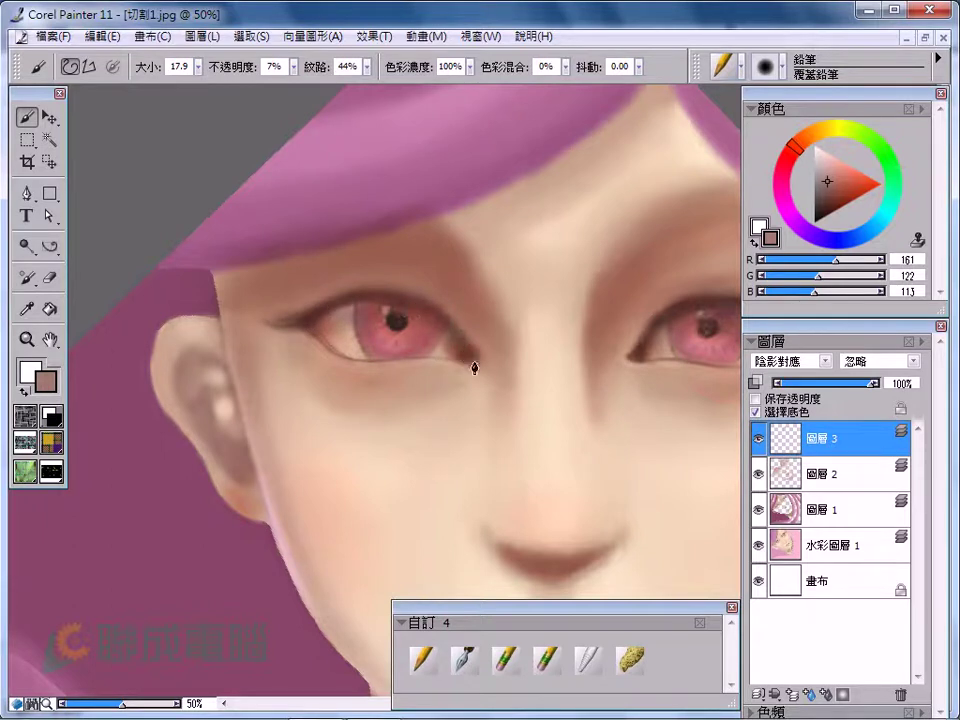
{"action": "left_click_drag", "start_coordinate": [828, 186], "coordinate": [822, 188]}
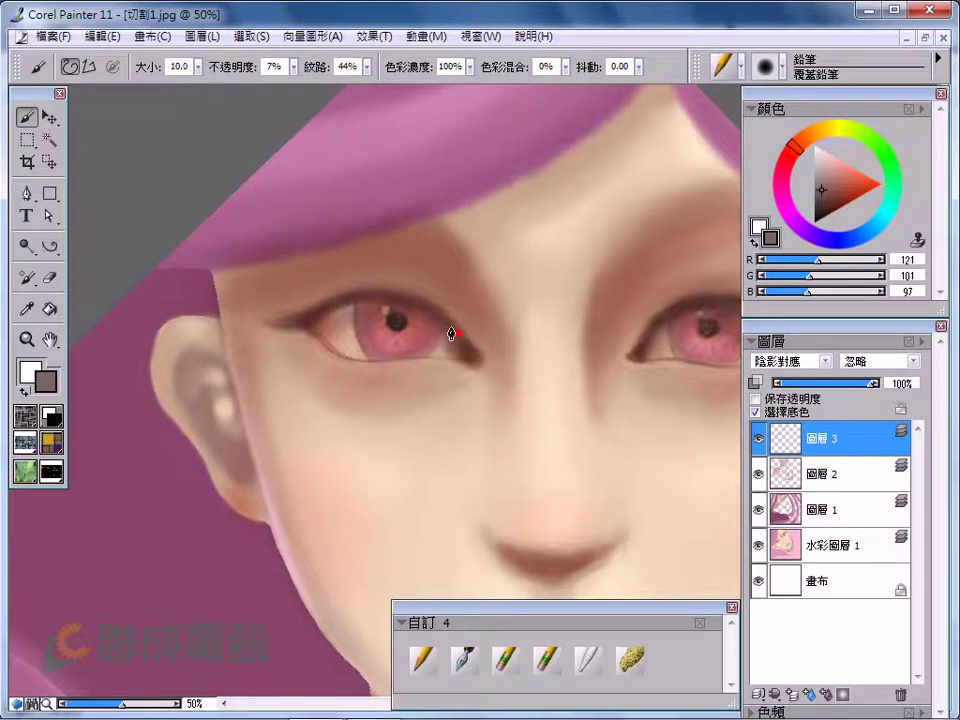
{"action": "left_click", "coordinate": [311, 309]}
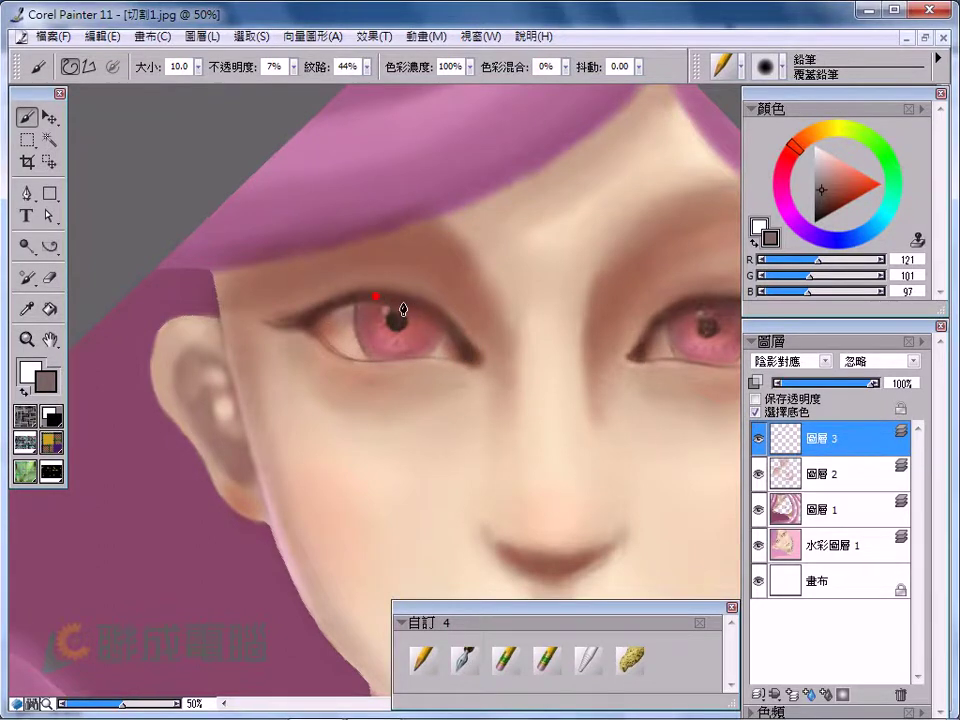